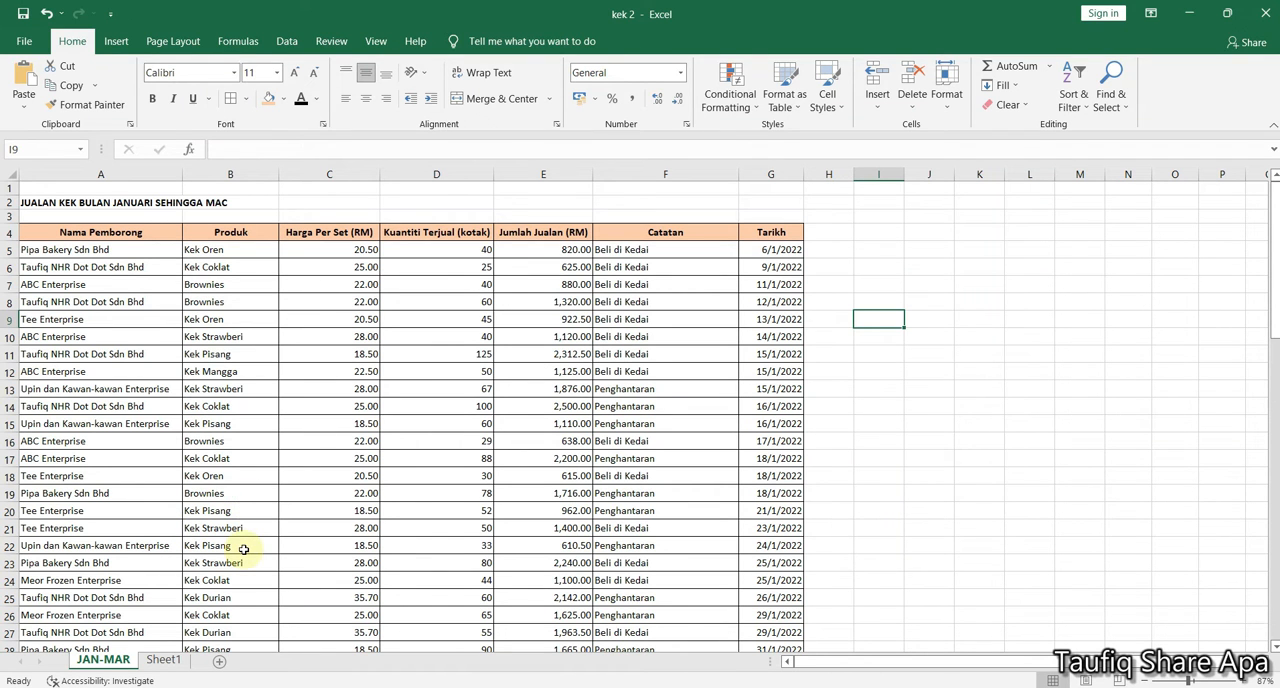
Search the JAN-MAR sheet for "bakery" starting from cell A5, and move through the matches one by one
left_click(63, 495)
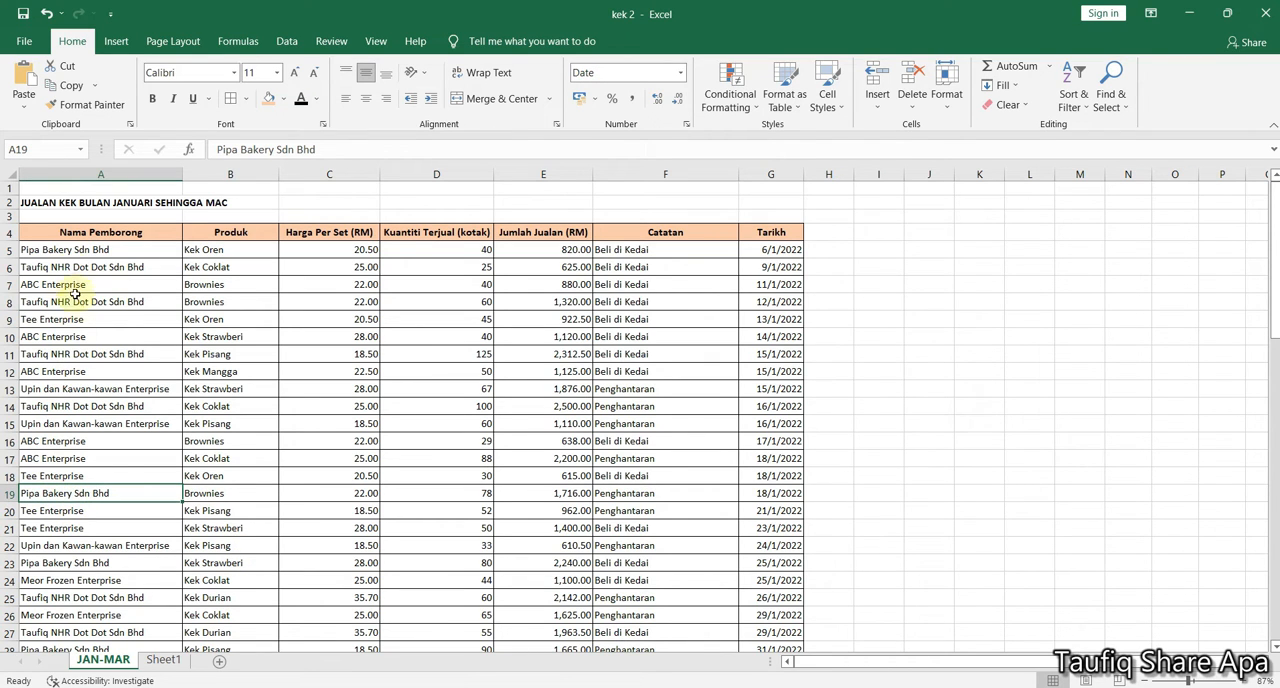
left_click(73, 256)
scroll(88, 497, "down", 2)
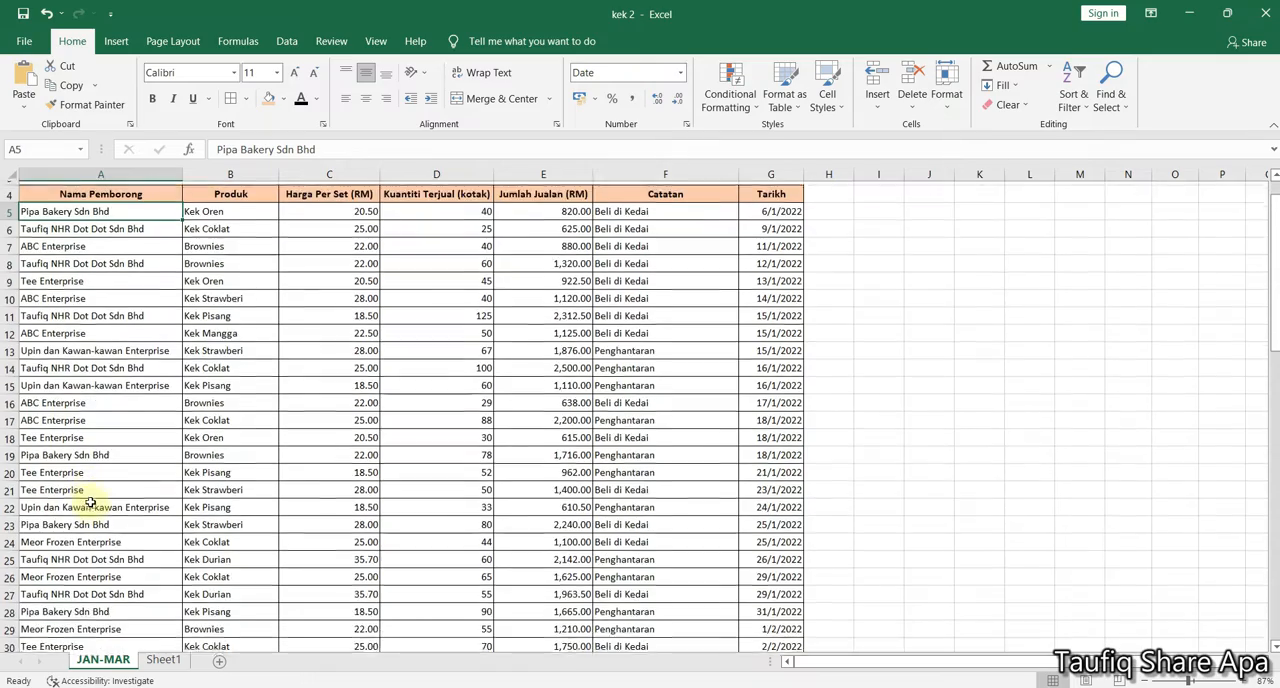
scroll(88, 503, "down", 5)
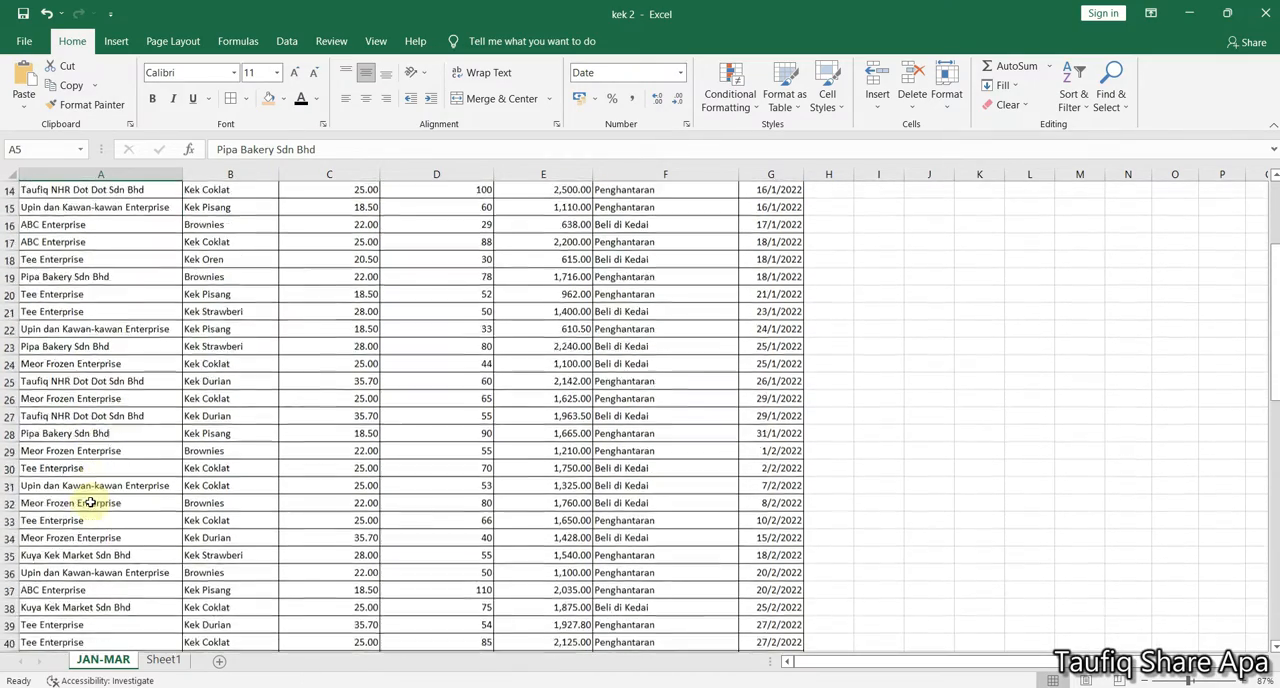
scroll(171, 482, "up", 7)
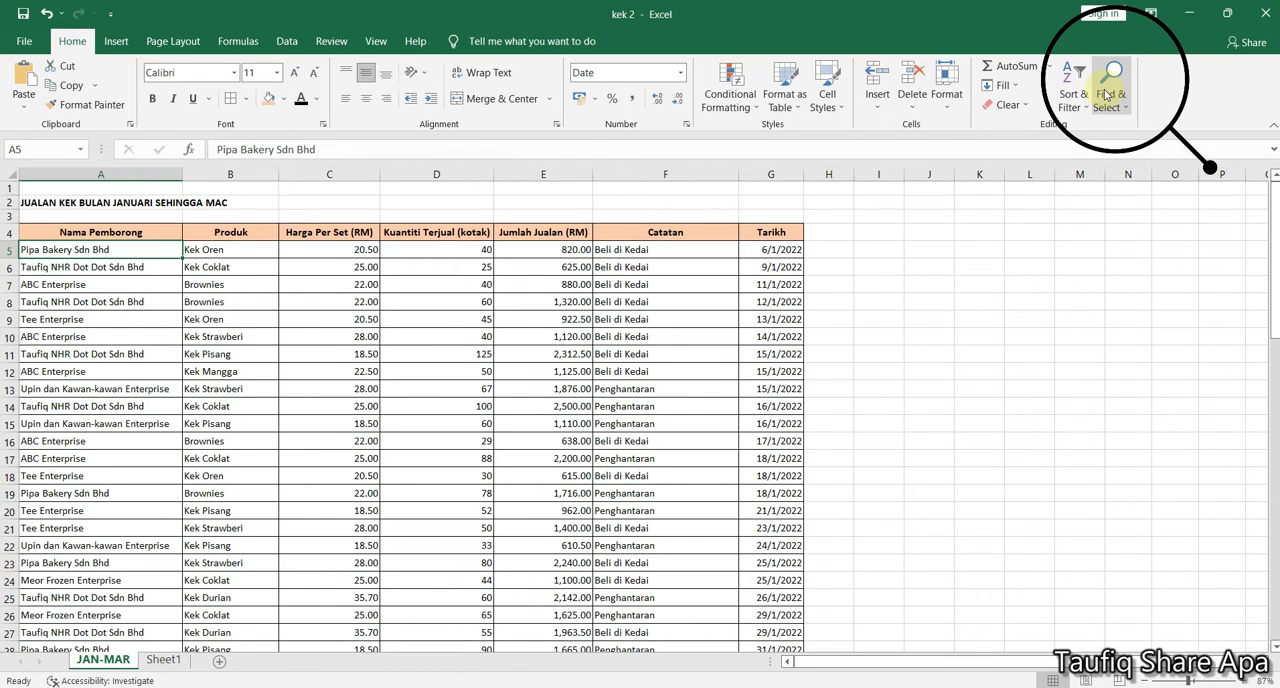
left_click(1106, 94)
left_click(1128, 126)
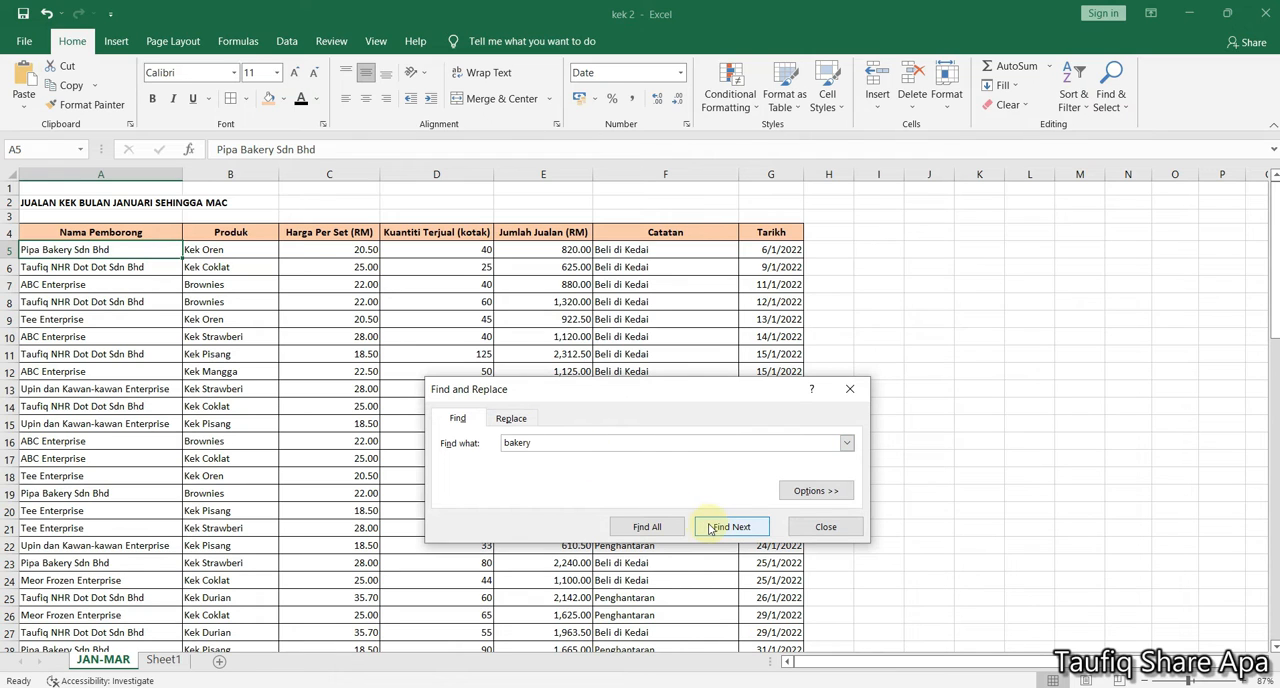
left_click(716, 527)
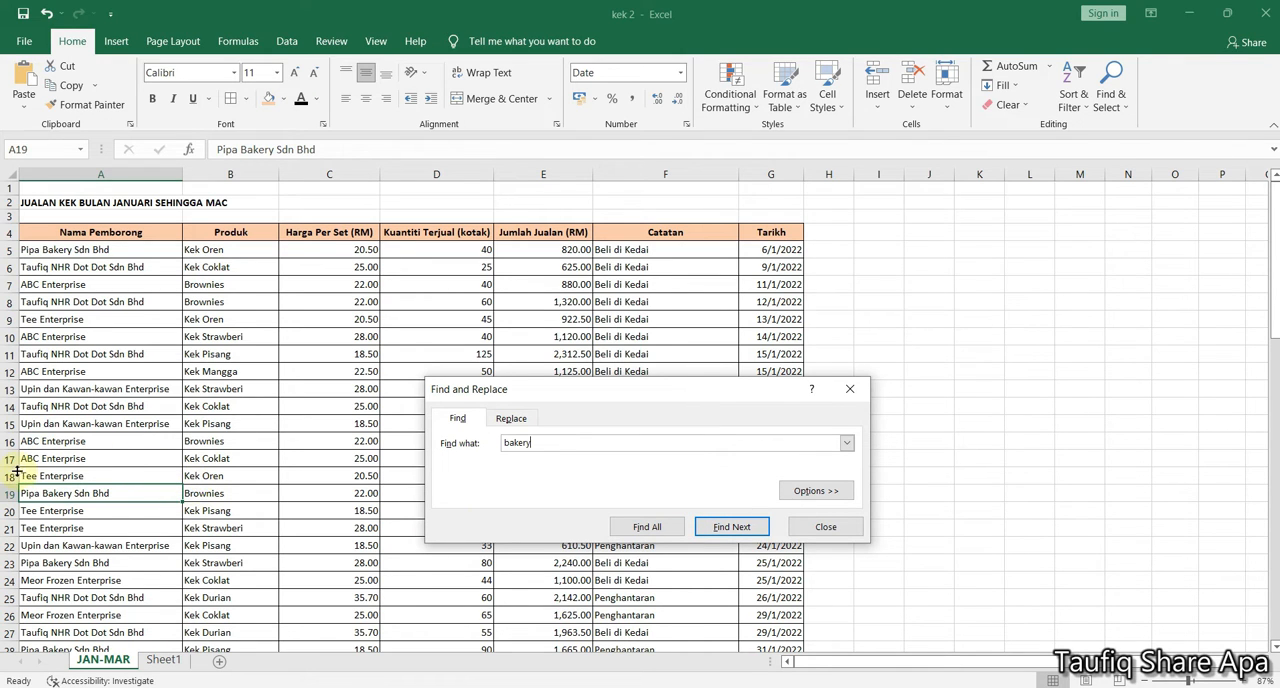
scroll(115, 508, "up", 1, "ctrl")
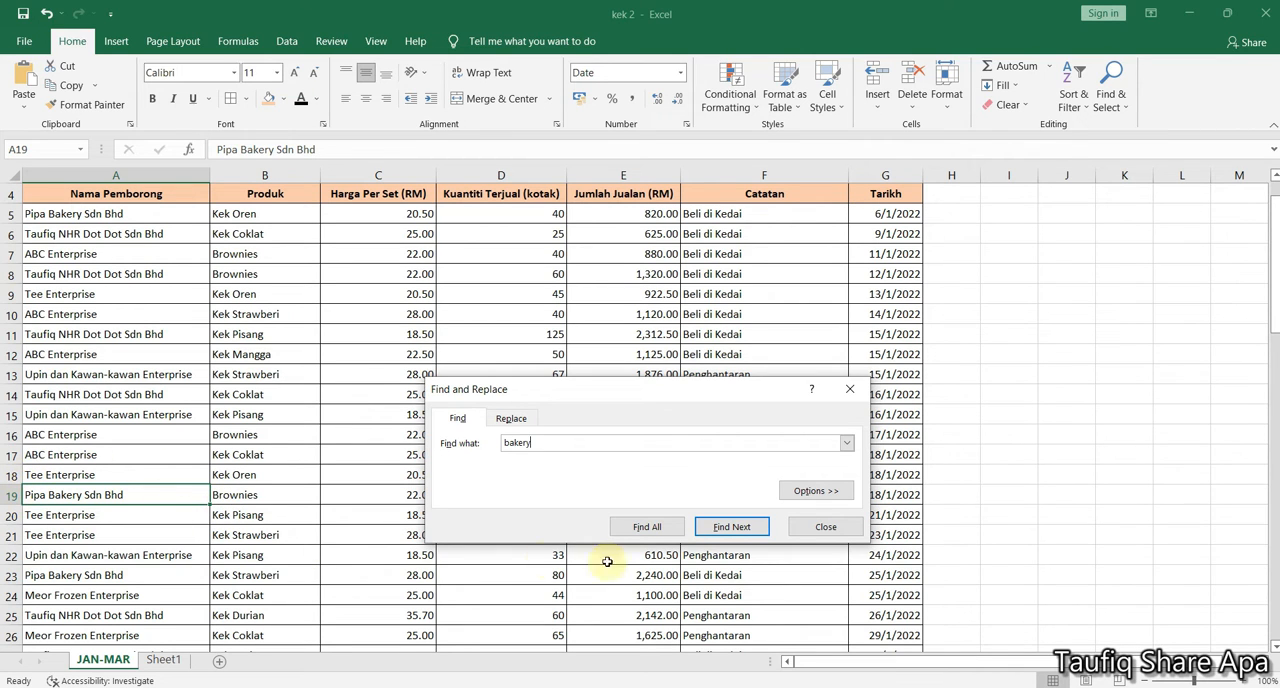
left_click(729, 529)
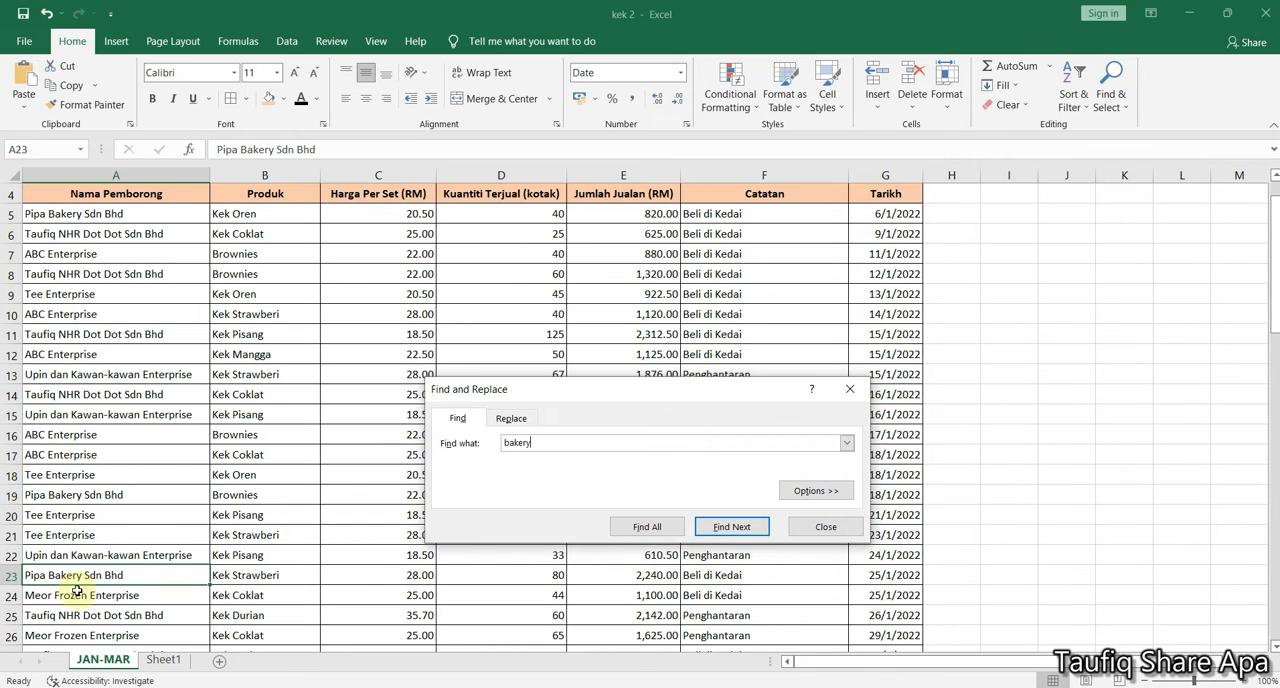
left_click(733, 526)
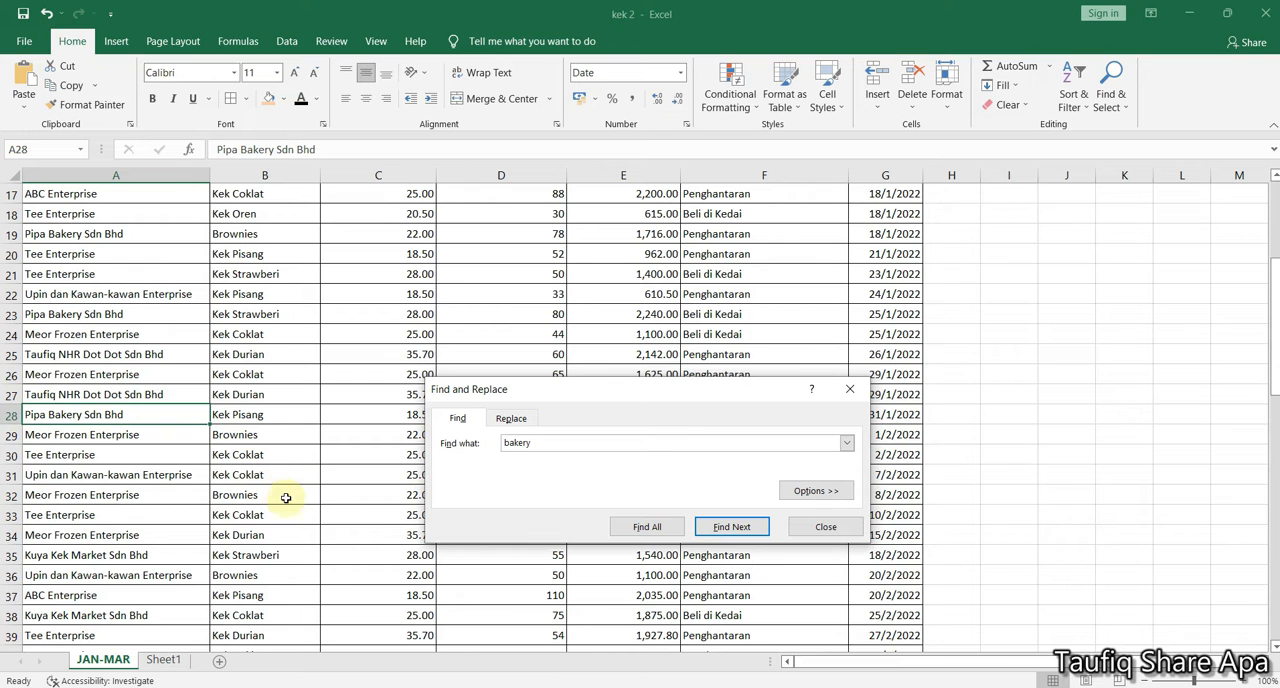
List all matches for "bakery", enlarge the results list, and visit the matching cells from it
left_click(646, 527)
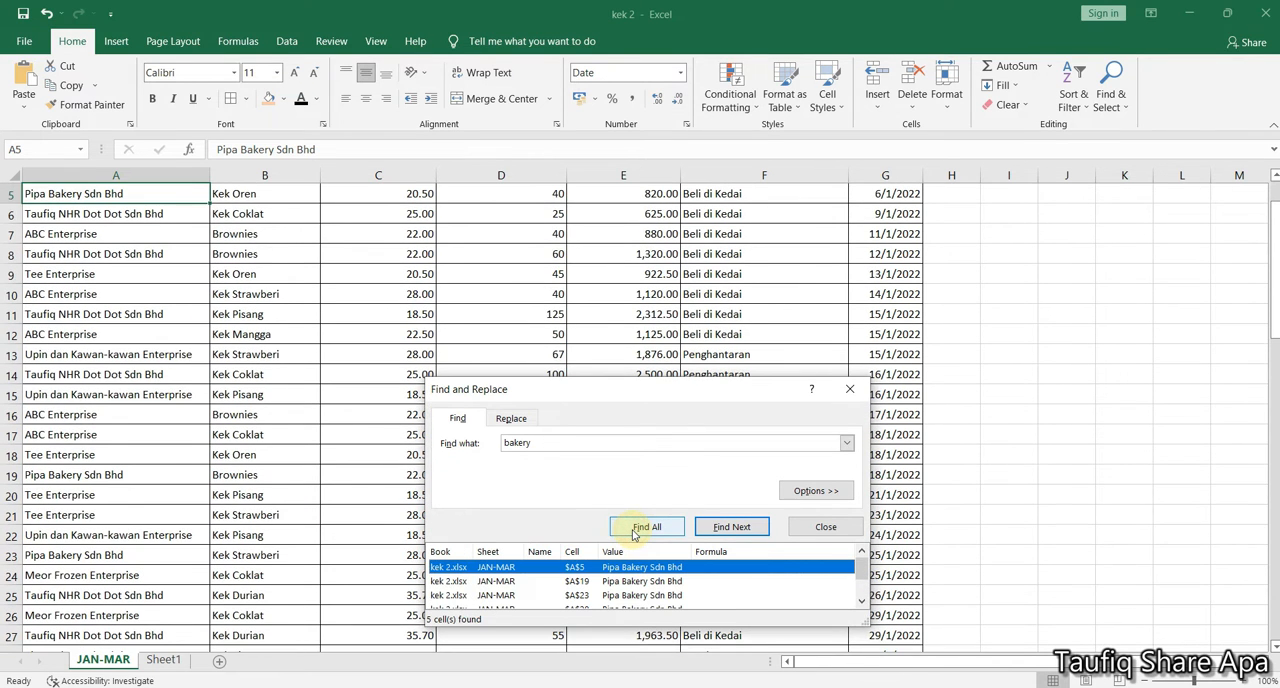
left_click_drag(864, 620, 886, 542)
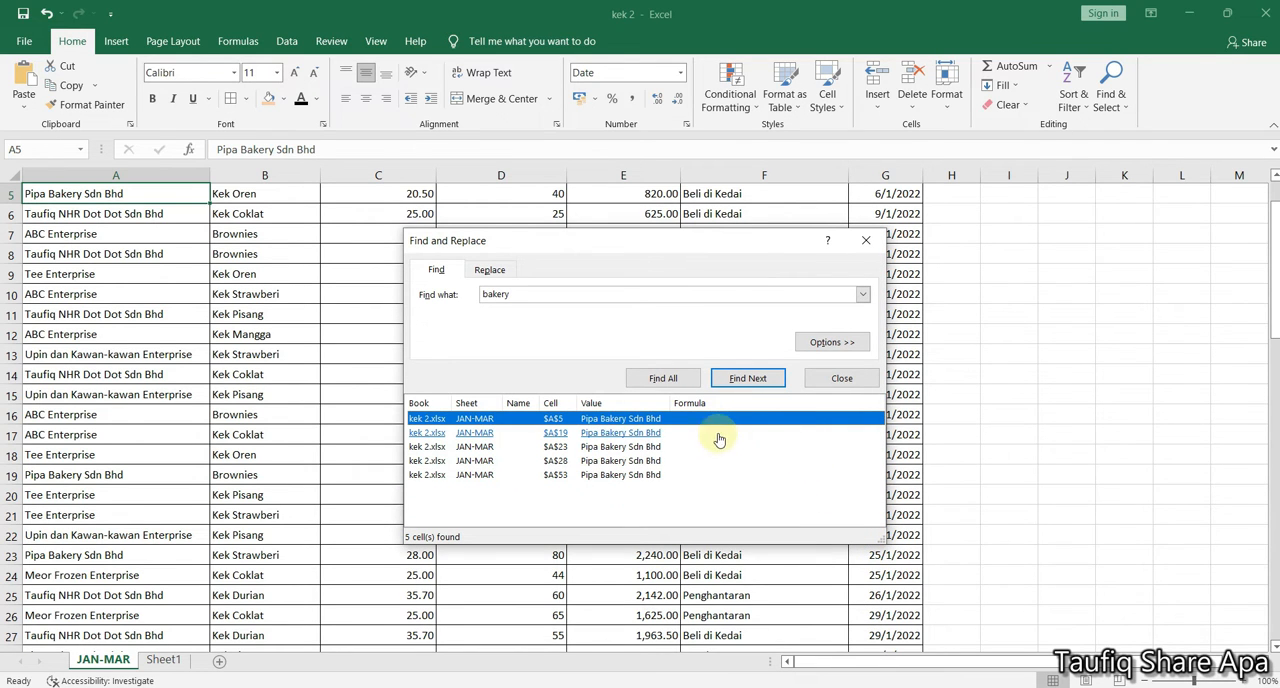
left_click(618, 432)
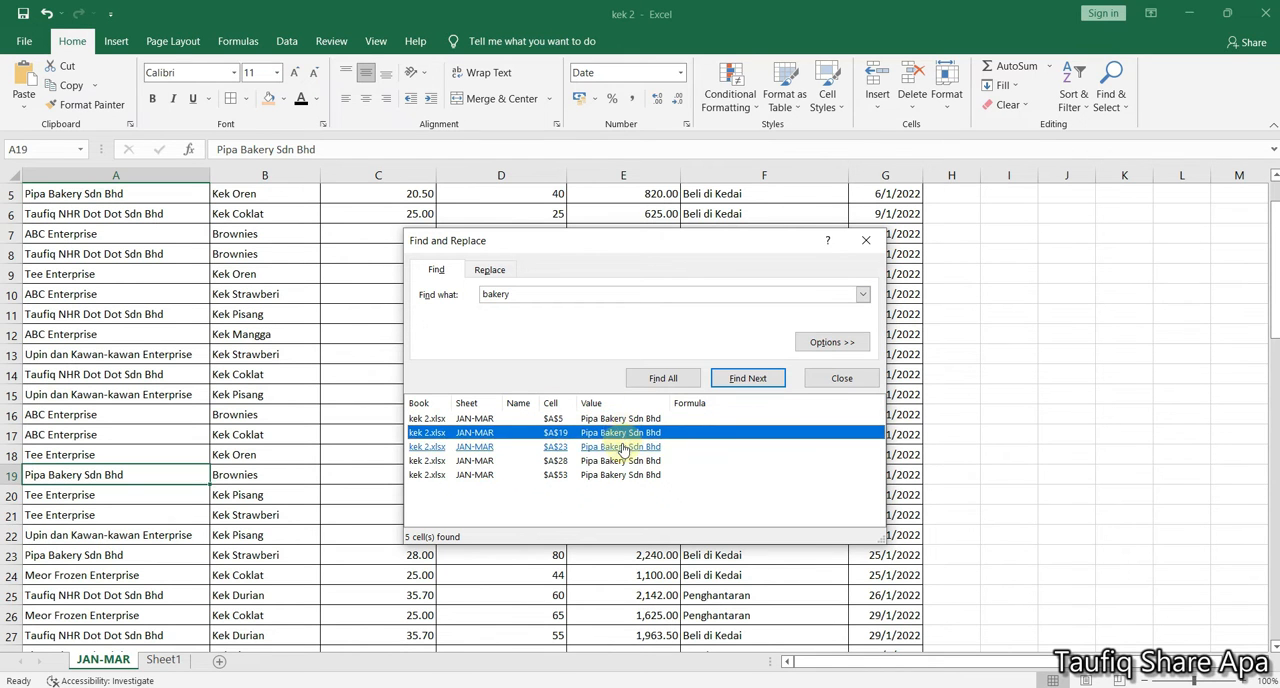
left_click(620, 446)
left_click(617, 460)
left_click(616, 474)
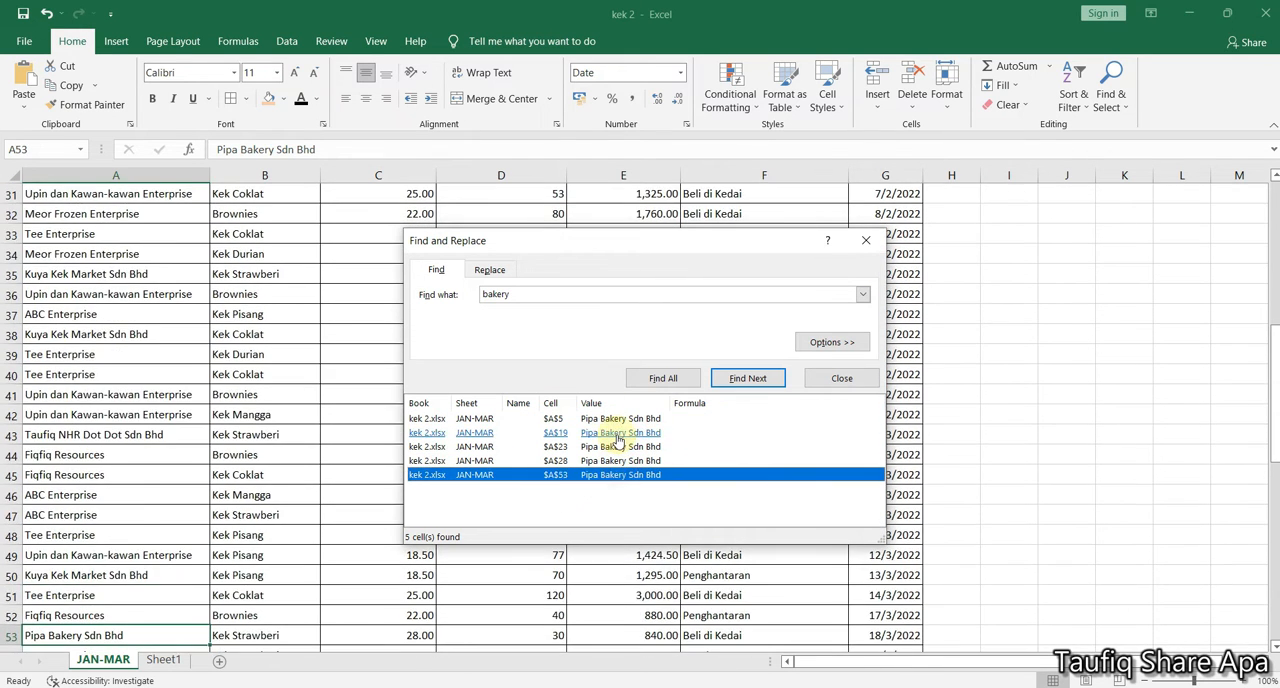
left_click(617, 434)
left_click(615, 419)
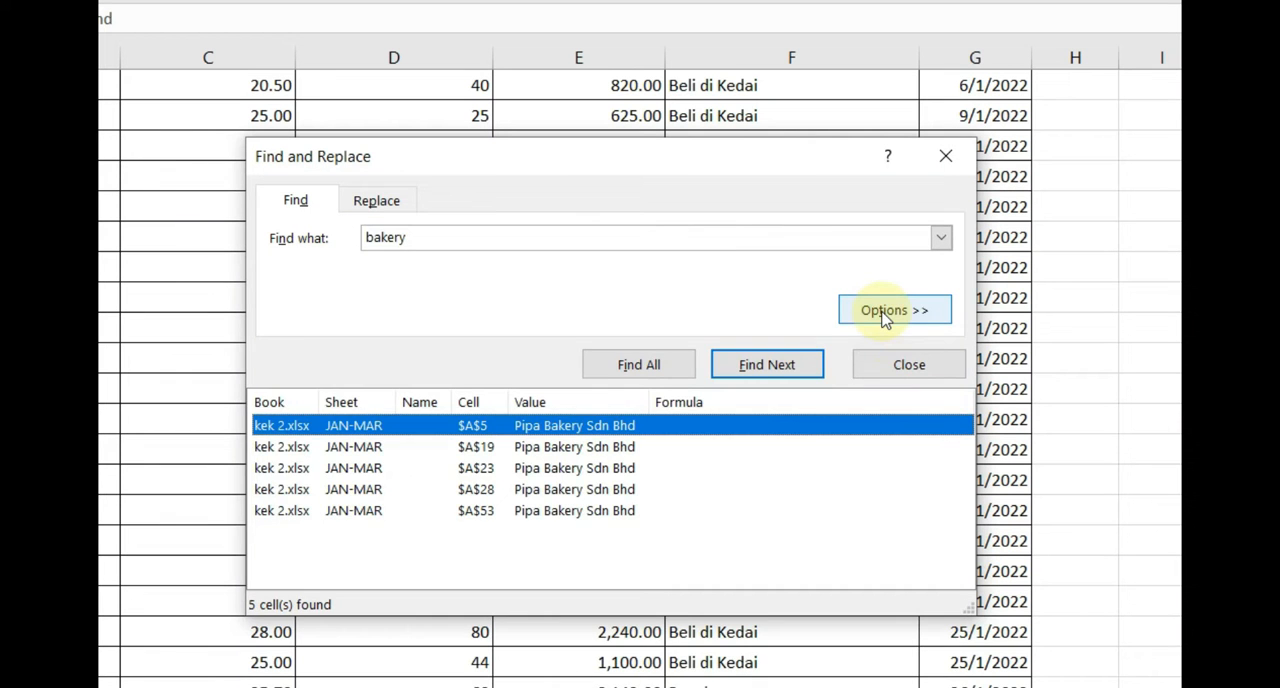
Widen the "bakery" search to the whole workbook, list all matches, and go to the one on Sheet1
left_click(830, 343)
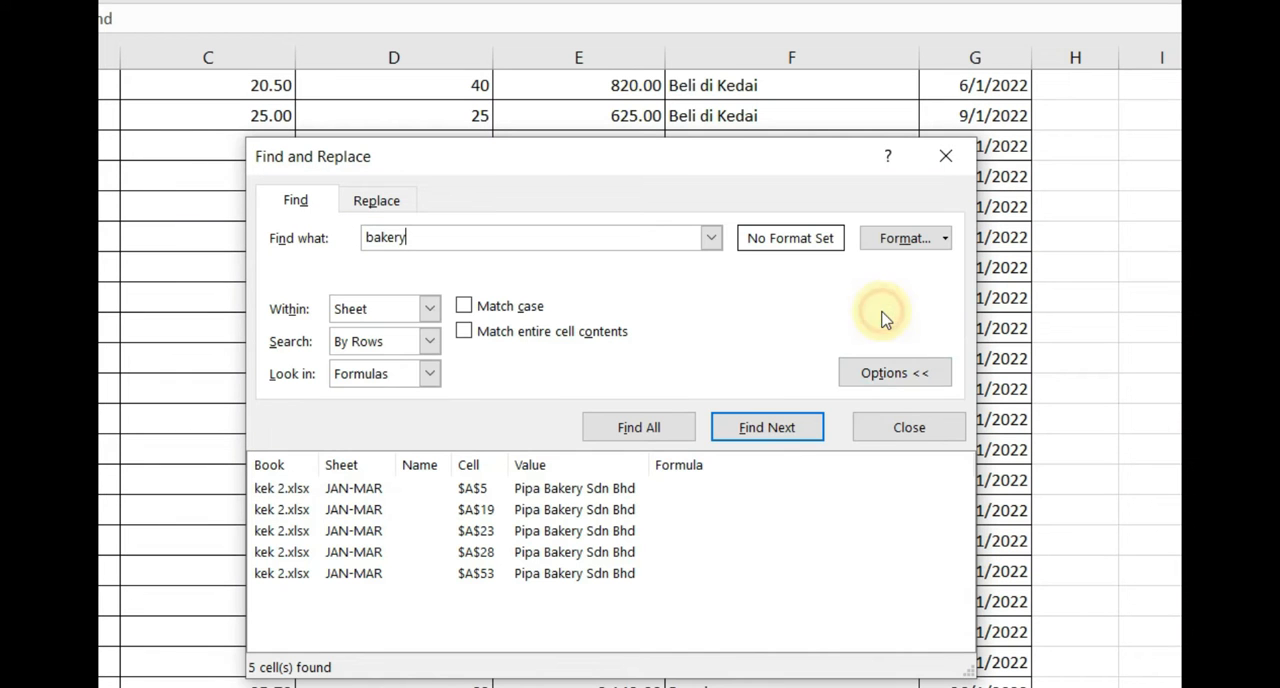
left_click(430, 309)
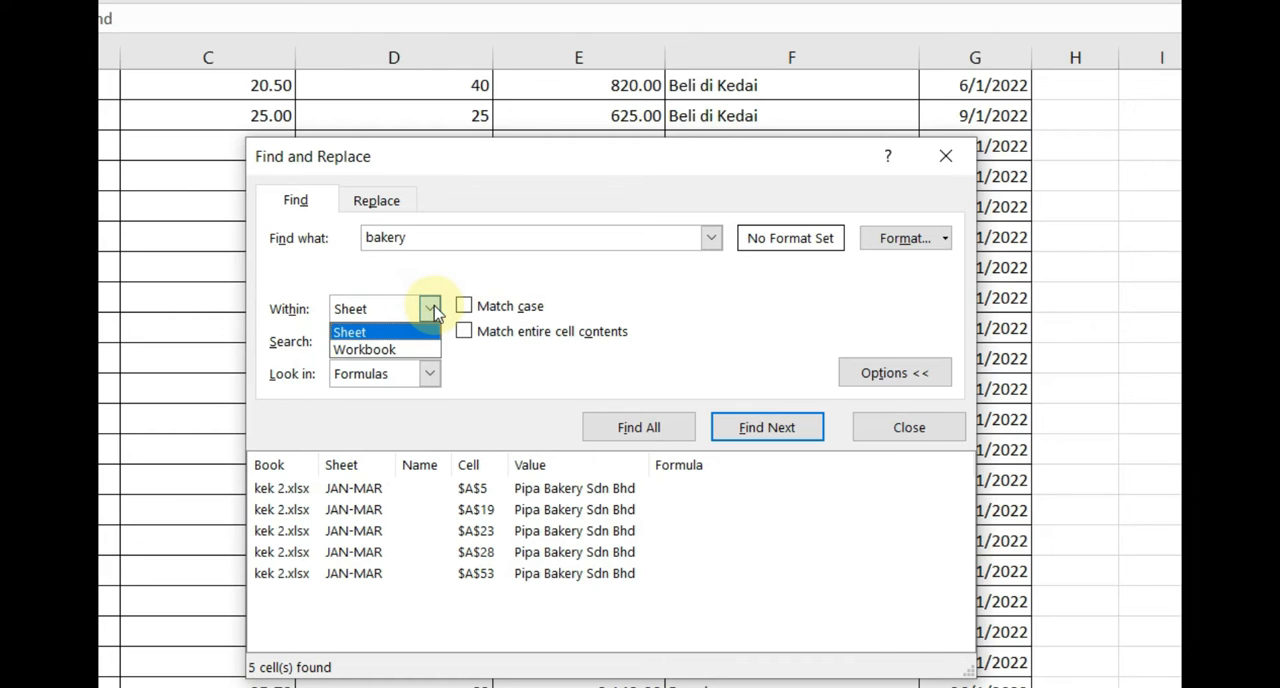
left_click(432, 349)
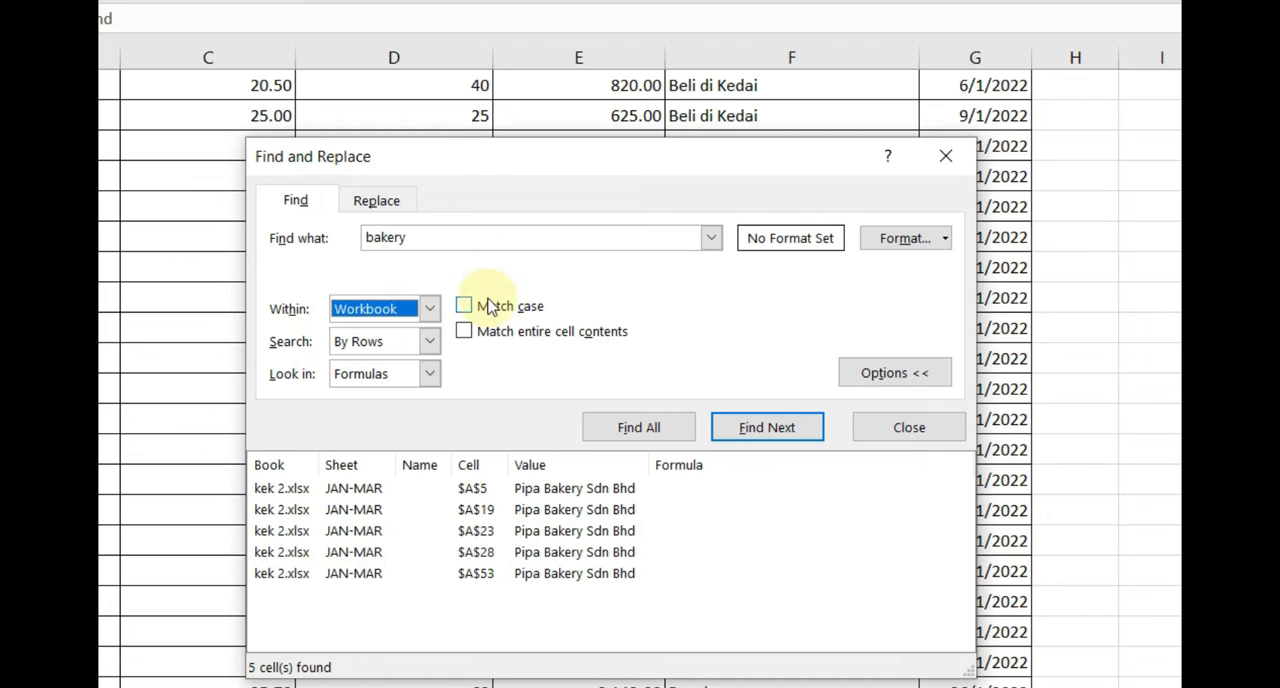
left_click(668, 428)
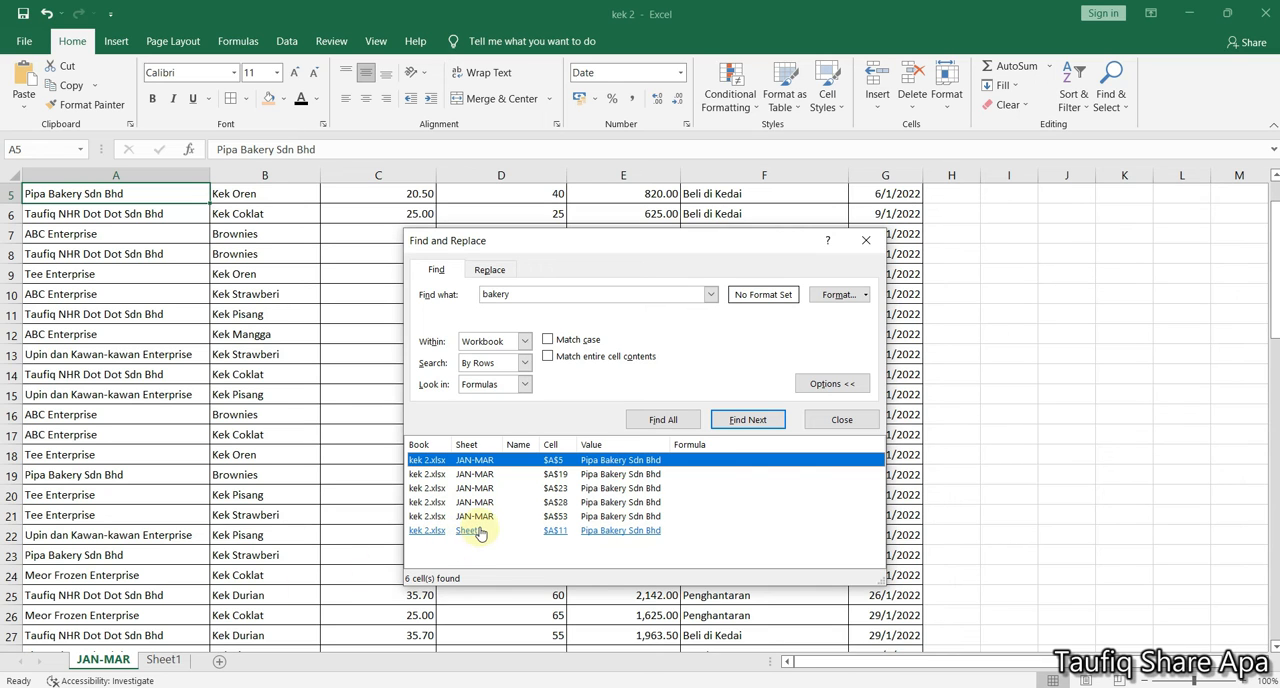
left_click(468, 531)
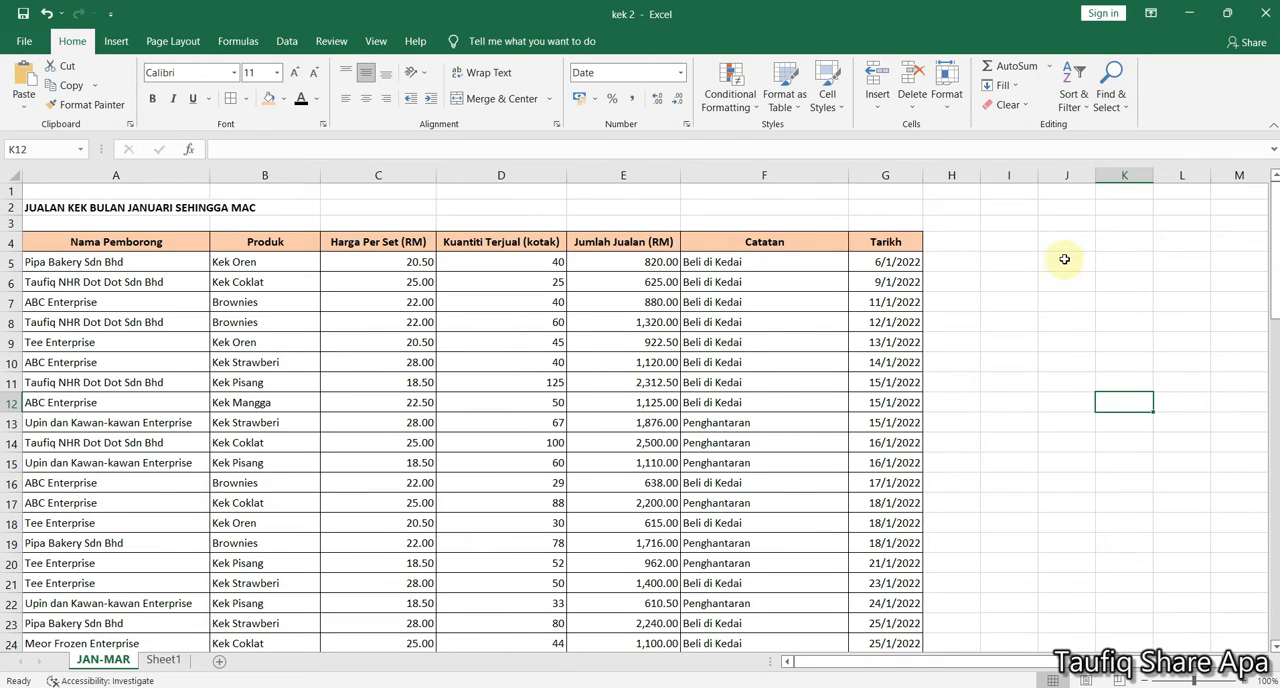
left_click(1110, 95)
left_click(1120, 100)
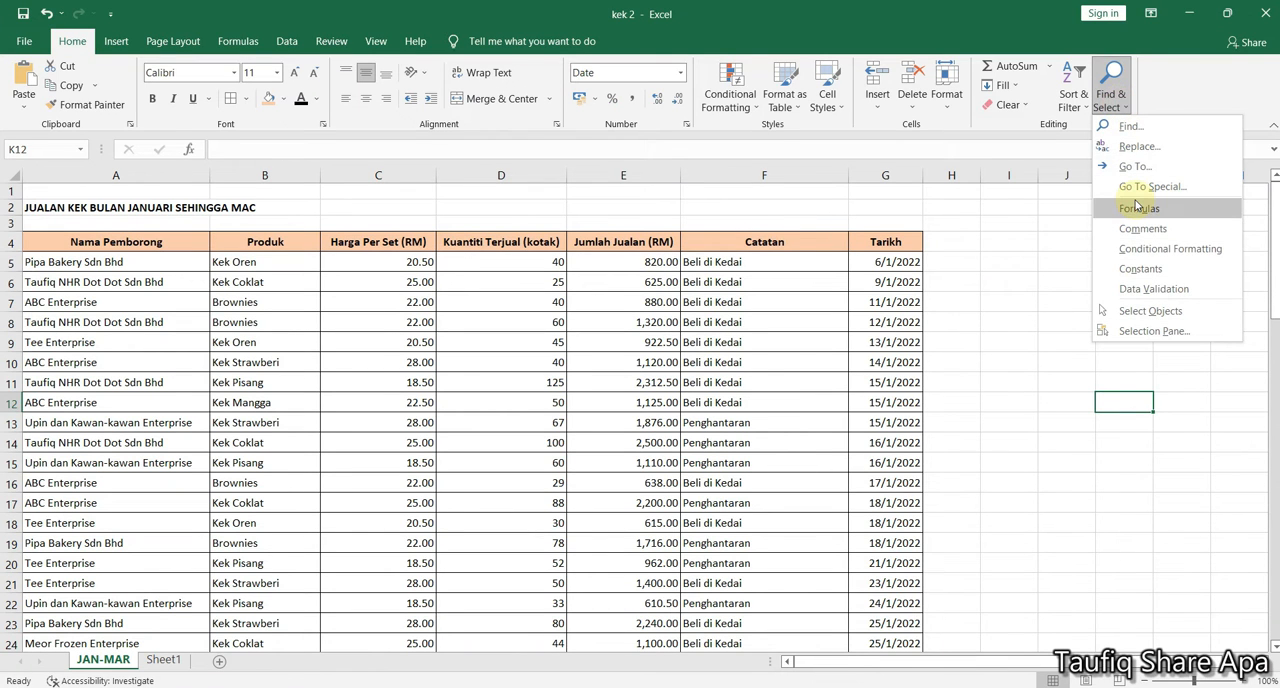
left_click(490, 349)
left_click(192, 300)
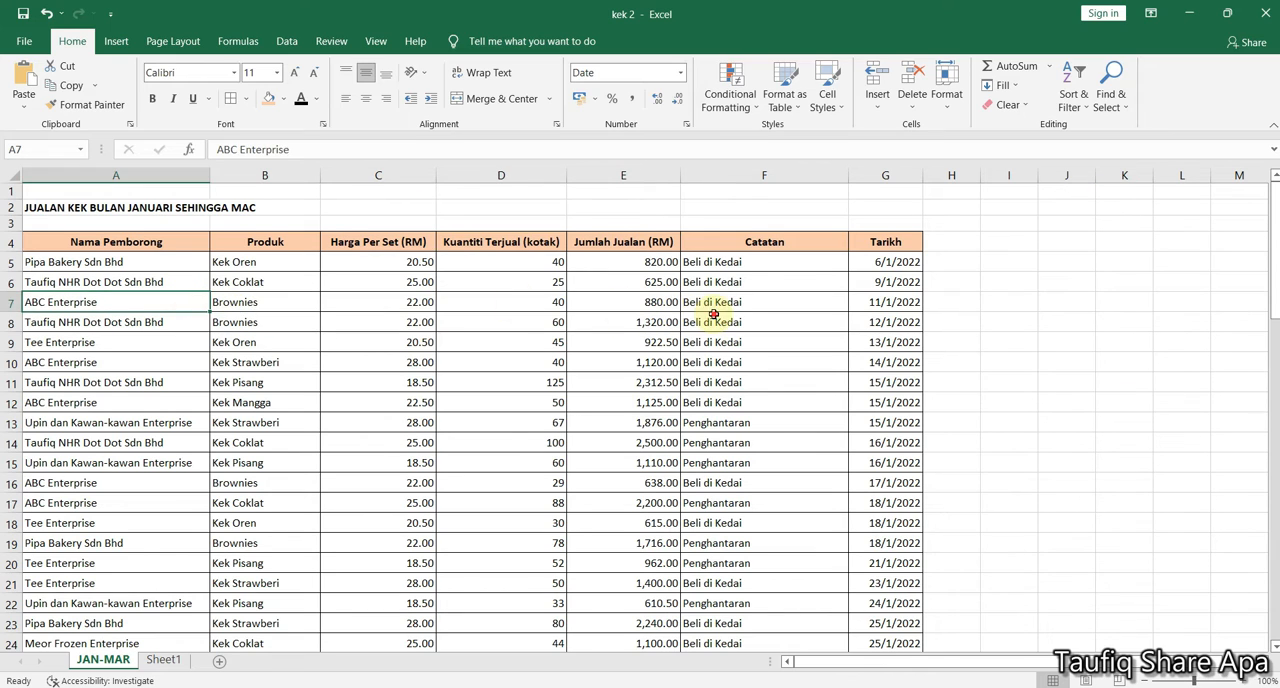
left_click(714, 316)
left_click(662, 266)
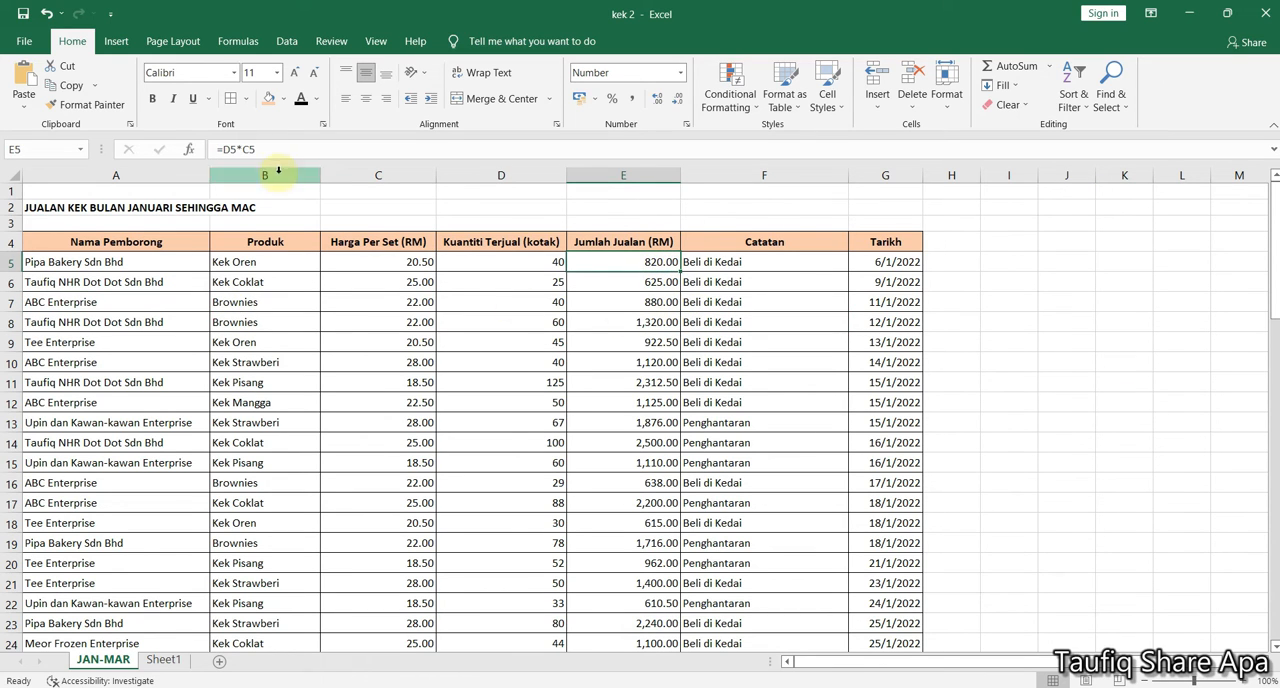
left_click(334, 347)
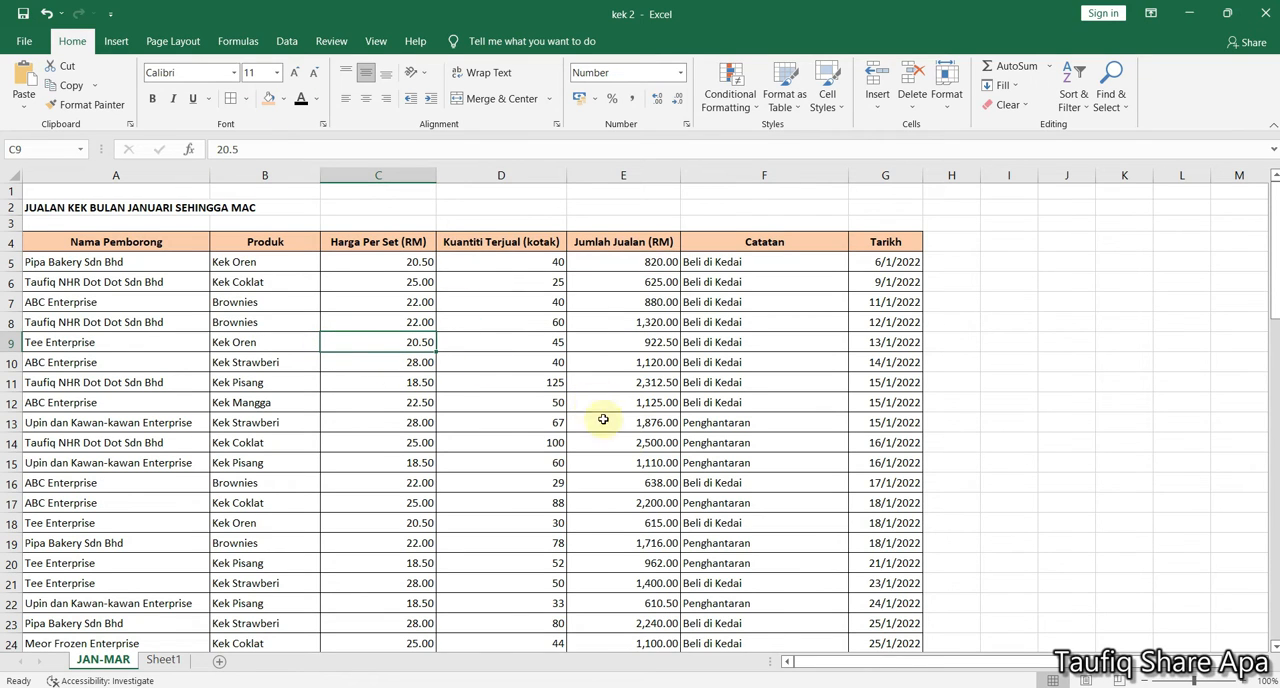
Select all cells containing formulas on the JAN-MAR sheet and review them down to the JUMLAH row
left_click(1107, 104)
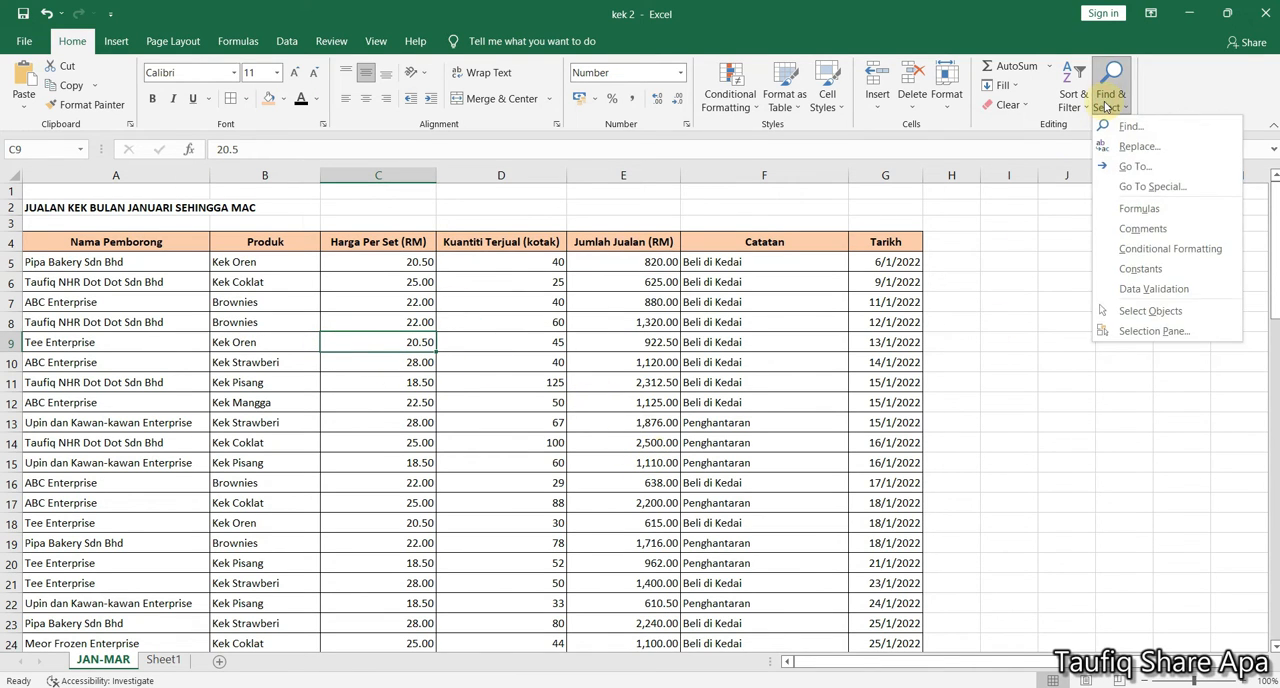
left_click(1140, 209)
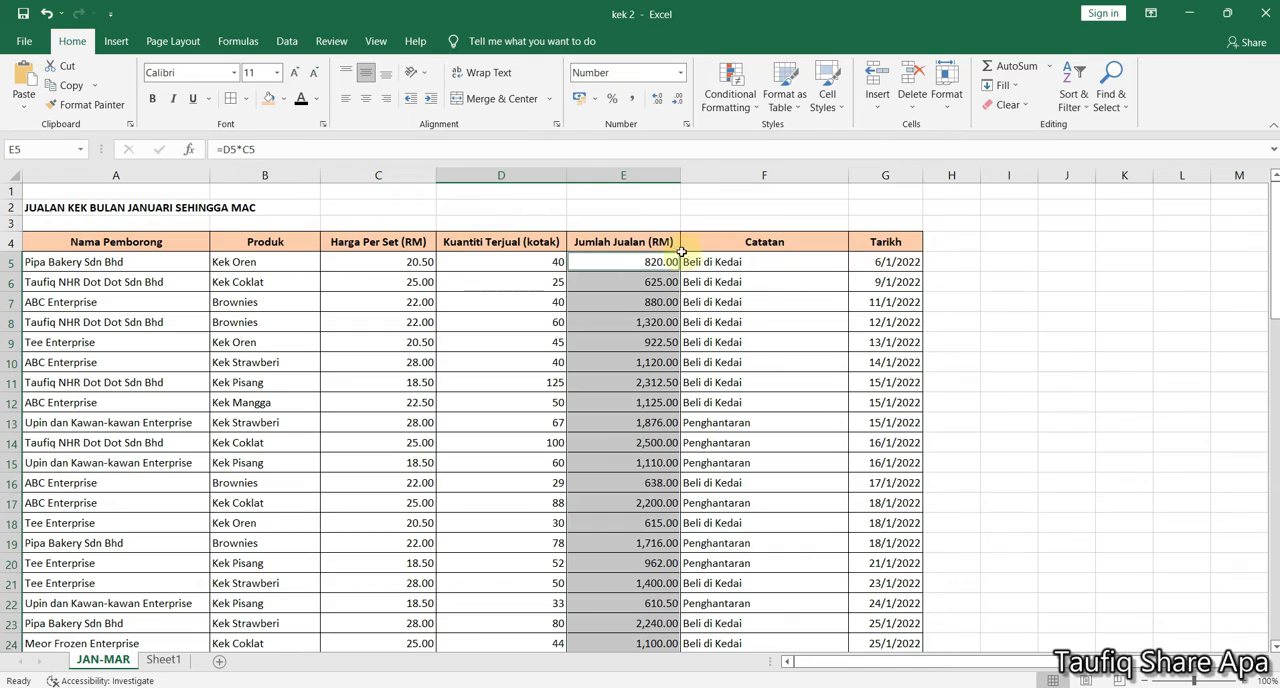
scroll(655, 282, "down", 1)
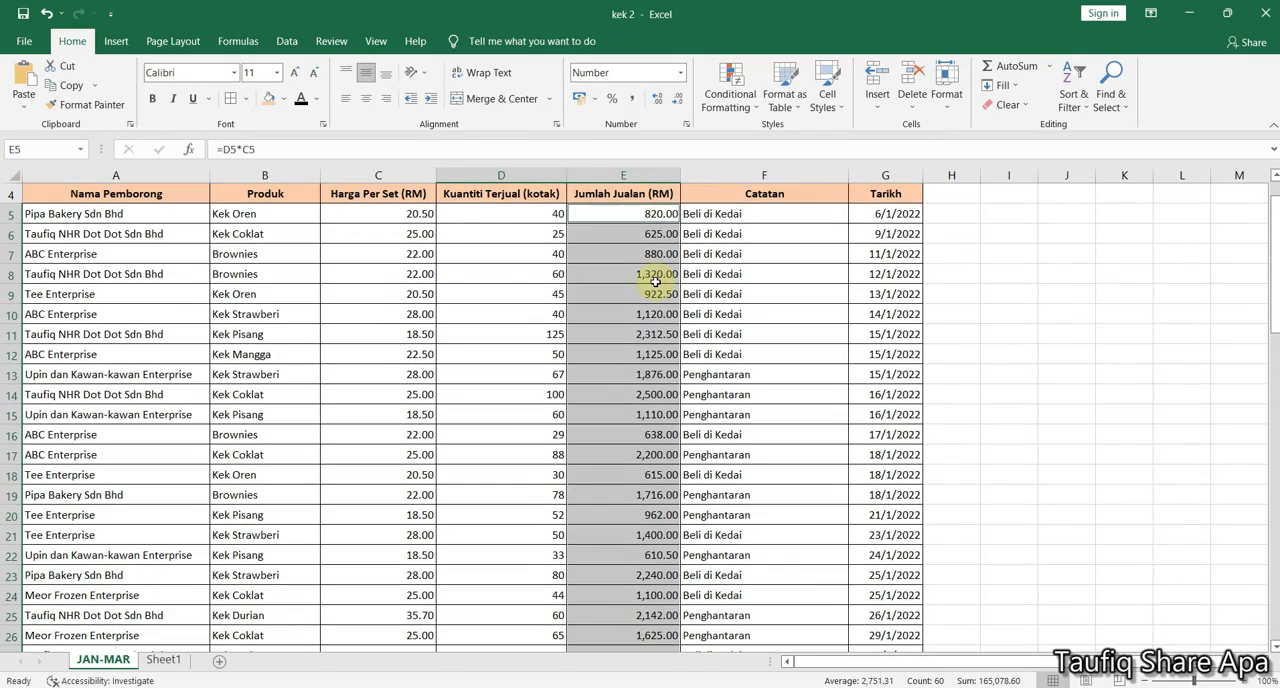
scroll(655, 282, "down", 5)
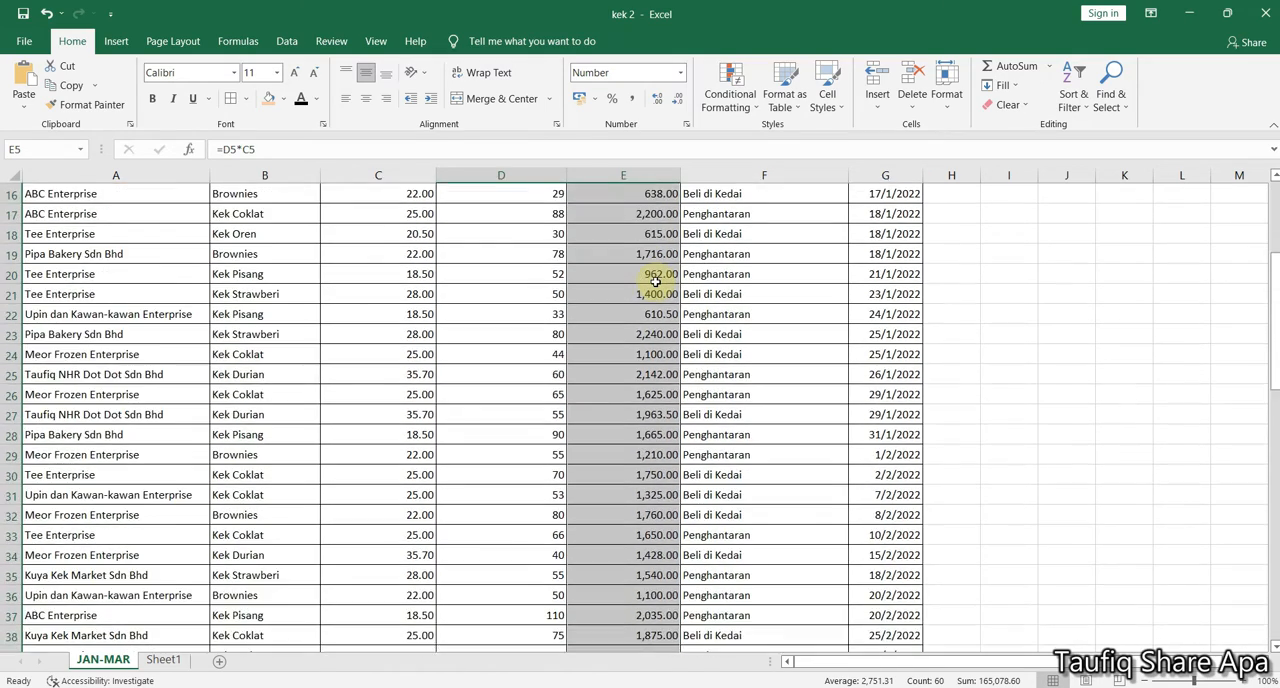
scroll(655, 282, "down", 1)
scroll(655, 282, "down", 1, "ctrl")
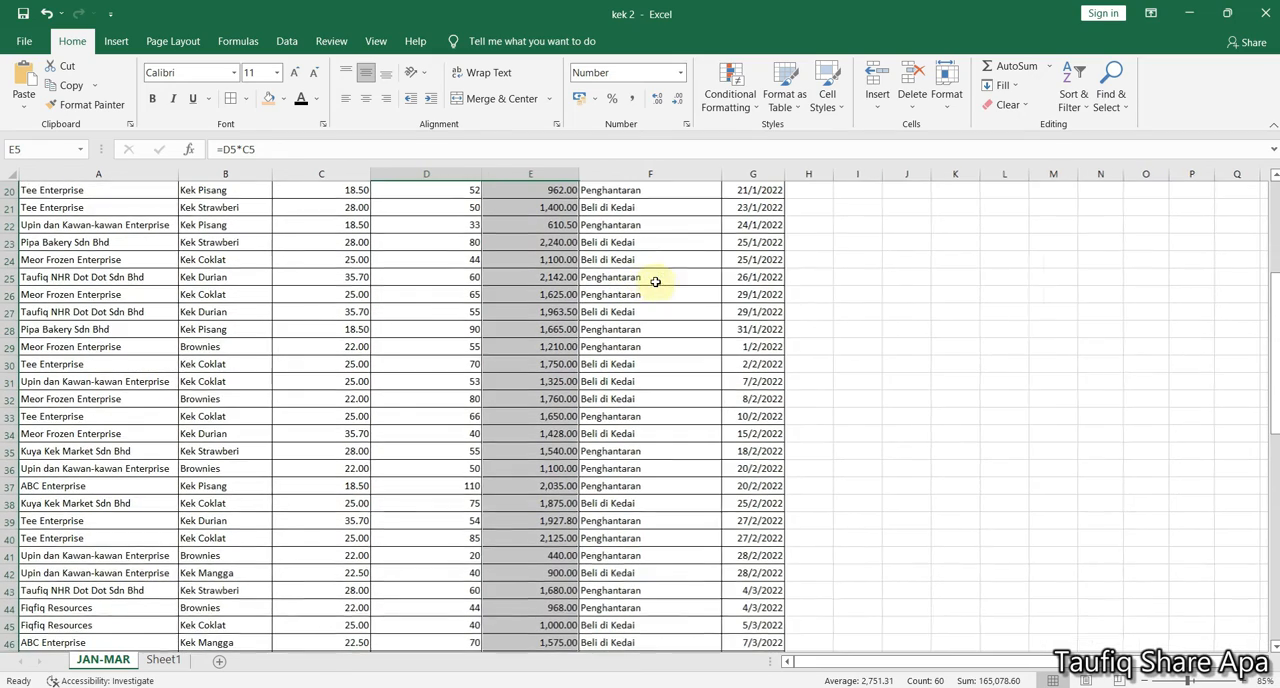
scroll(527, 412, "down", 3)
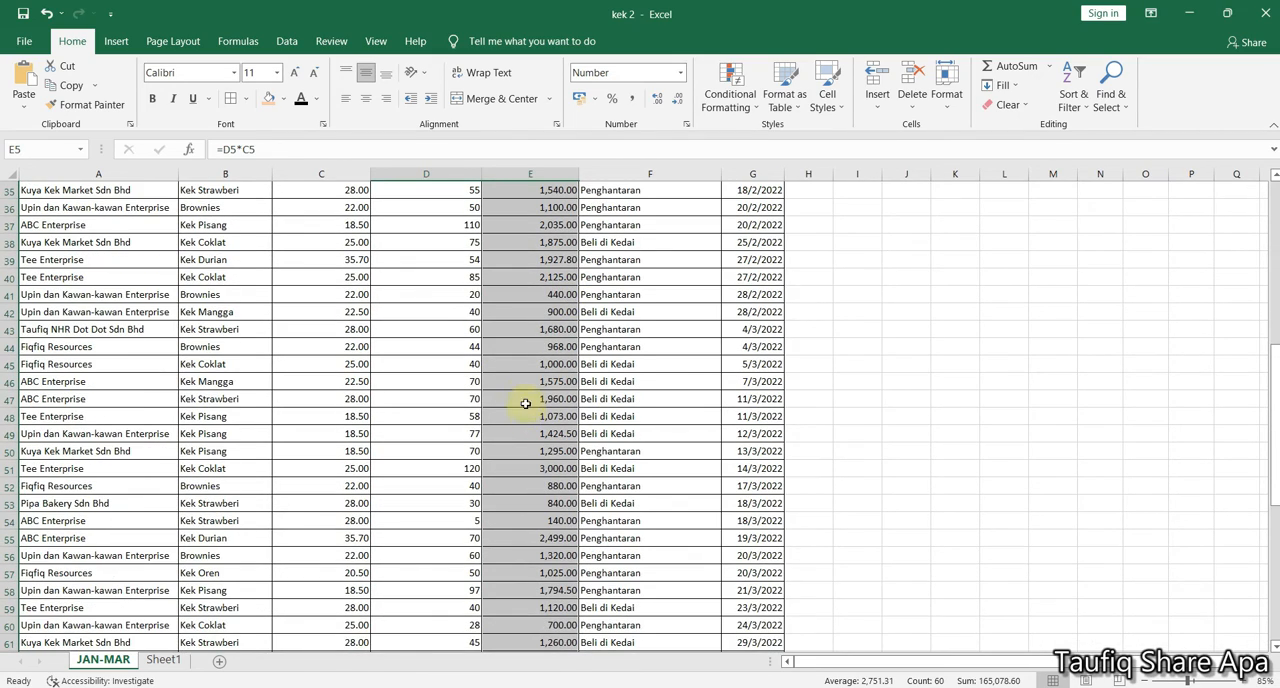
scroll(529, 365, "down", 2)
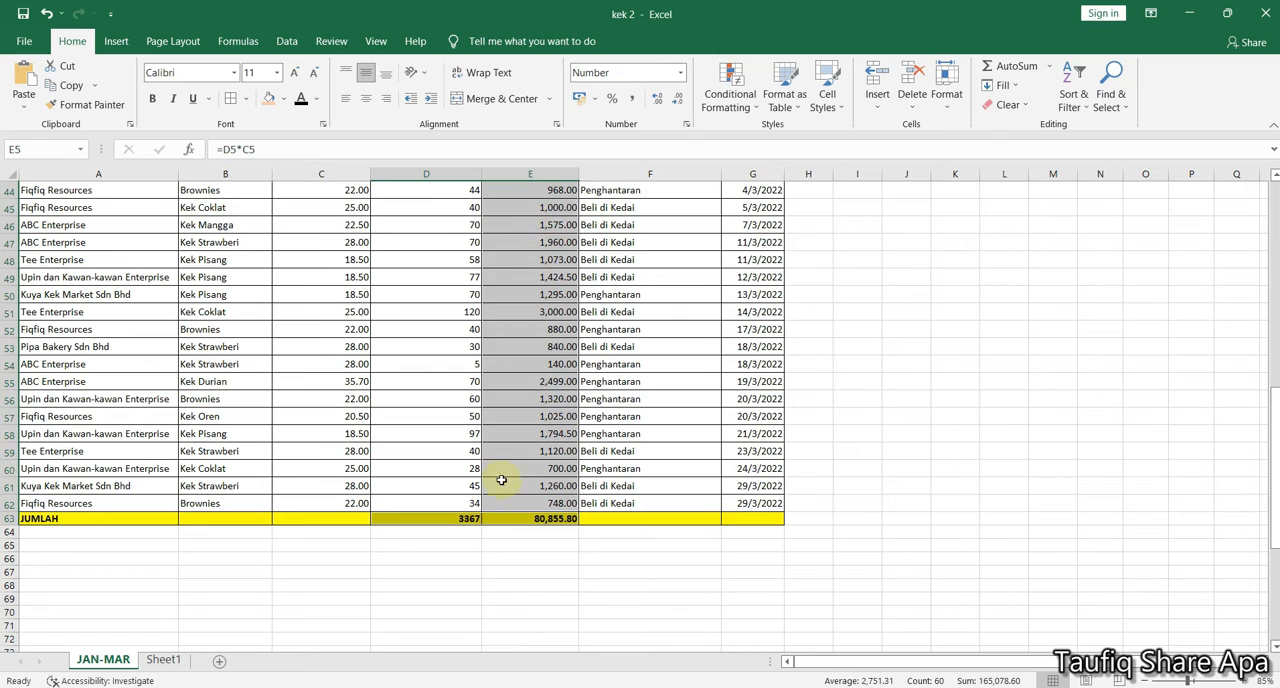
scroll(551, 398, "up", 7)
scroll(551, 398, "down", 7)
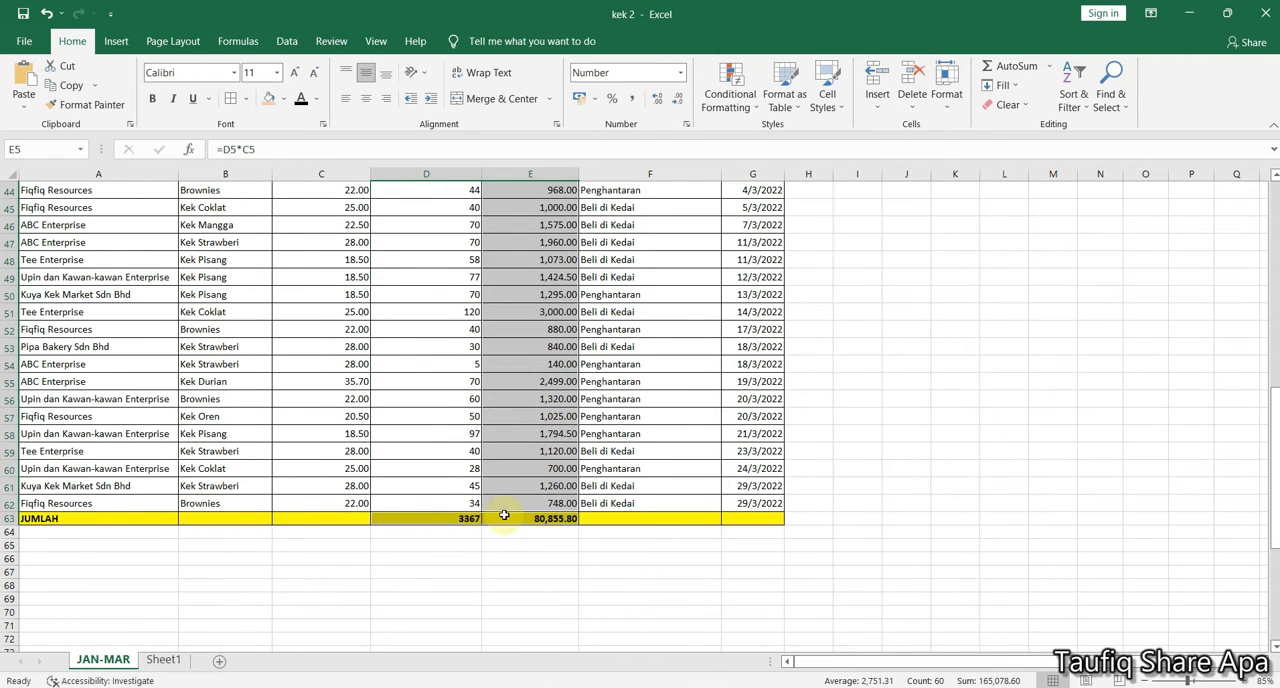
scroll(457, 443, "up", 14)
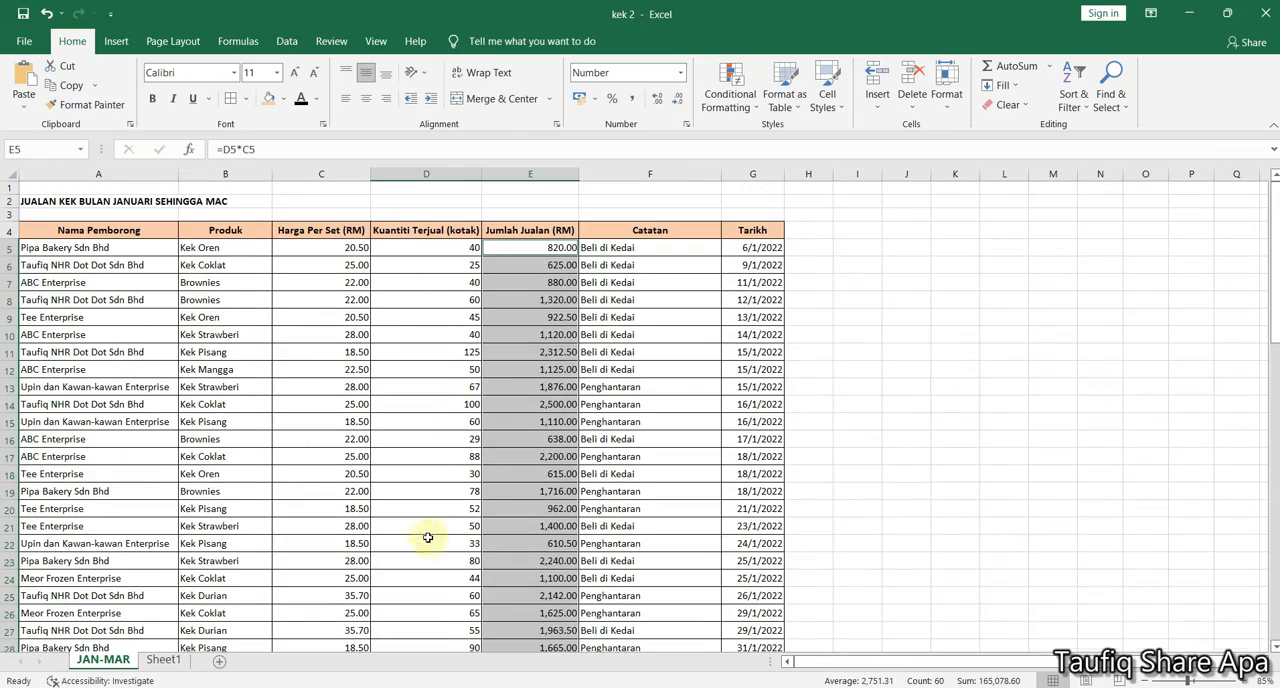
scroll(427, 538, "down", 16)
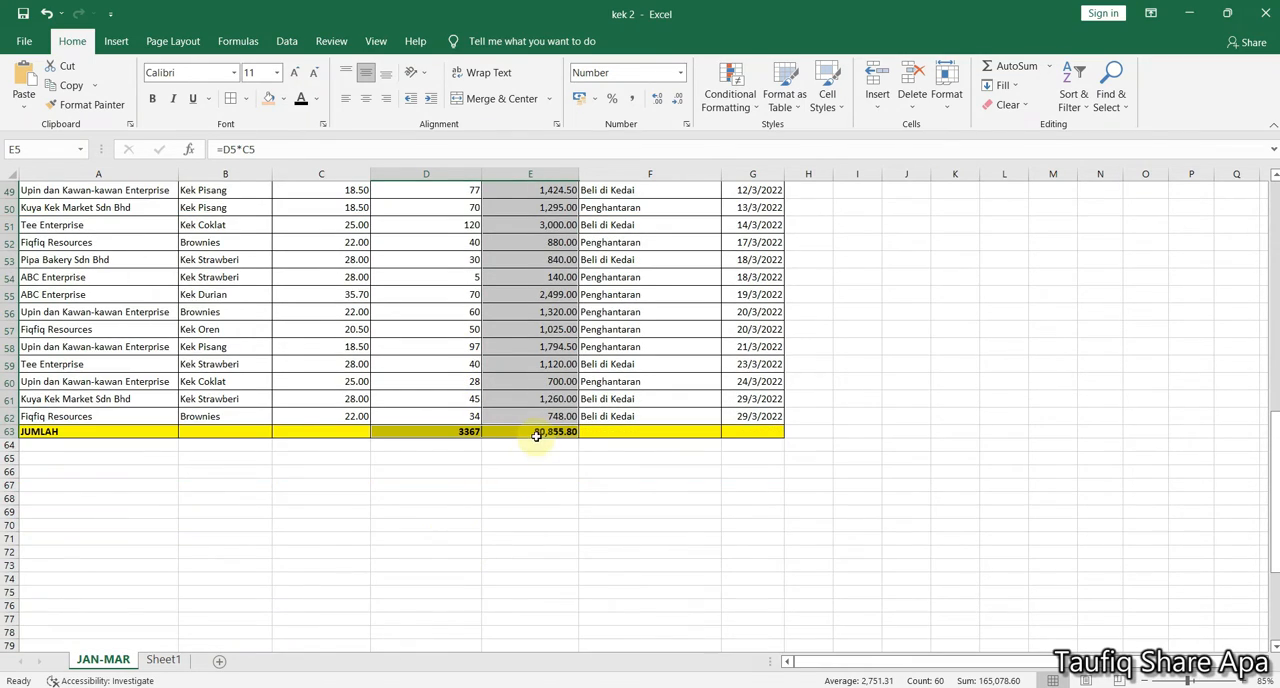
scroll(536, 436, "up", 16)
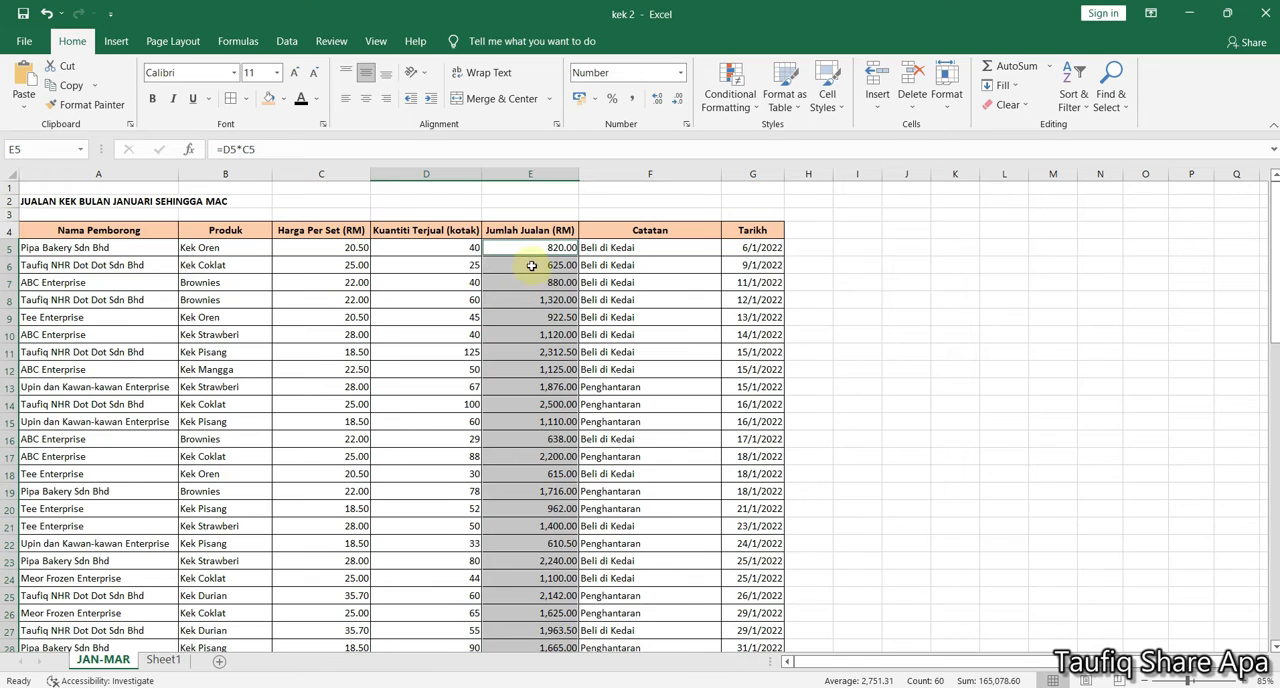
Clear the formula selection by selecting cell I6, and search the sheet for cells with comments
left_click(856, 268)
left_click(1112, 100)
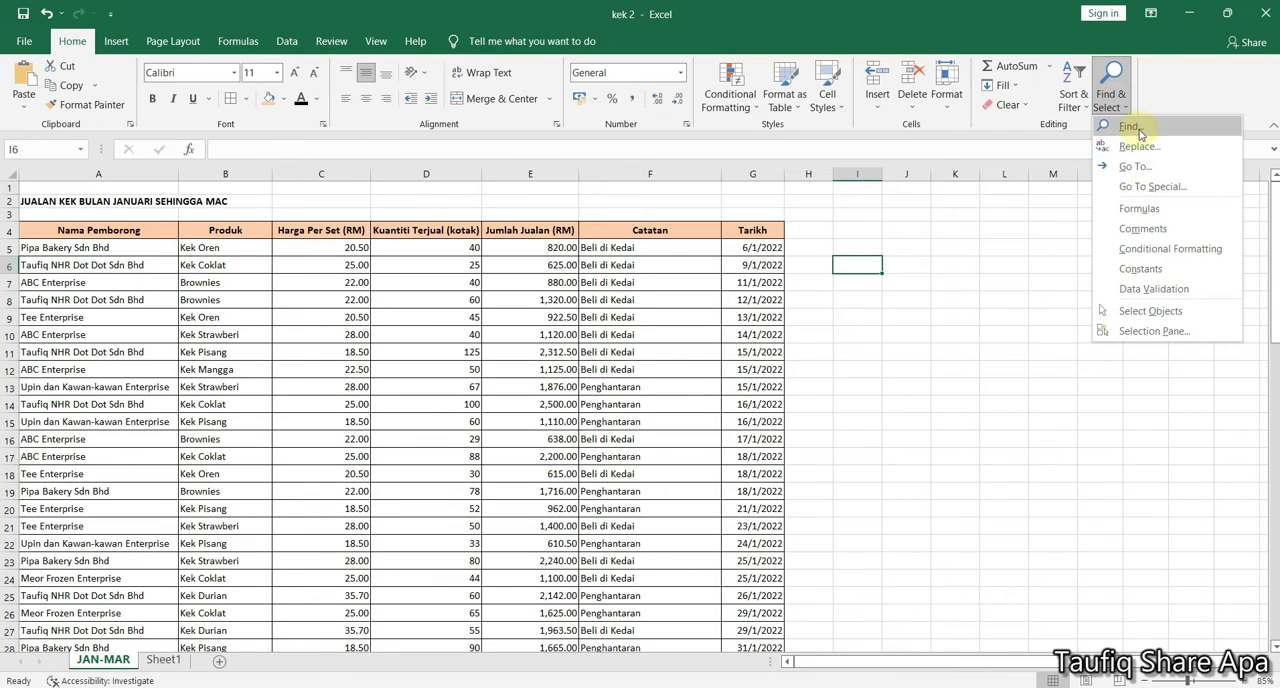
left_click(1143, 229)
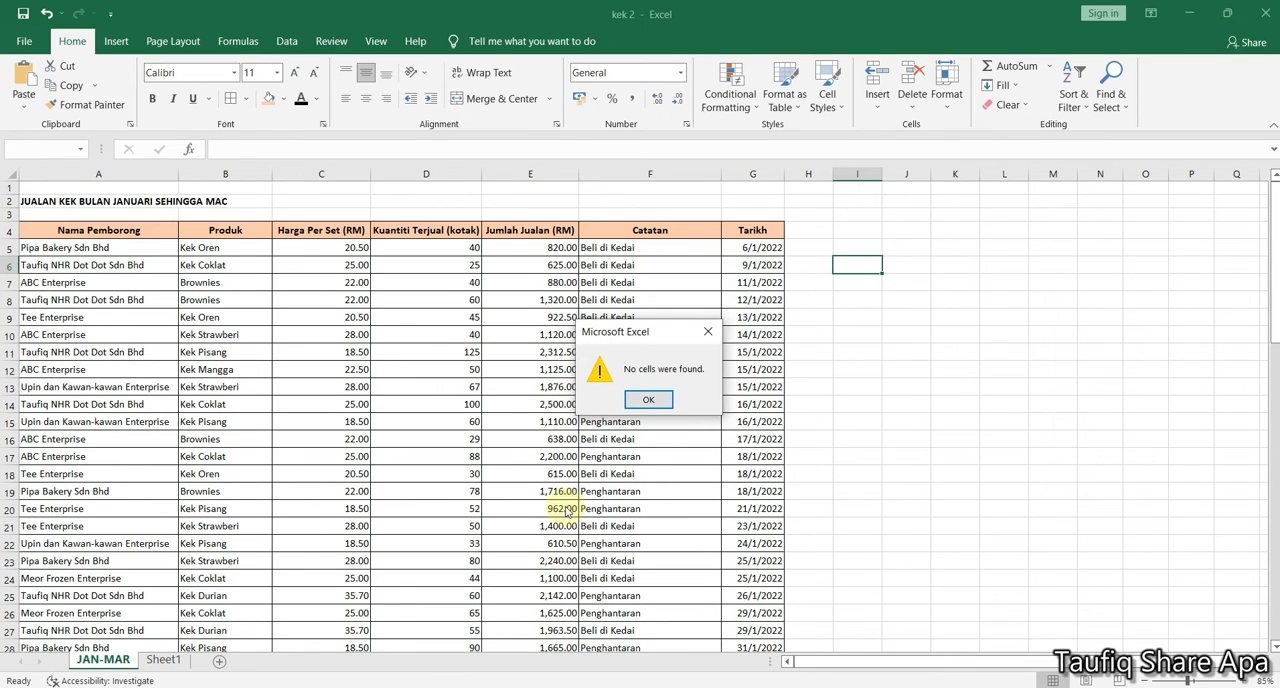
Search the JAN-MAR sheet for cells with conditional formatting and dismiss the resulting message
left_click(642, 401)
left_click(1116, 116)
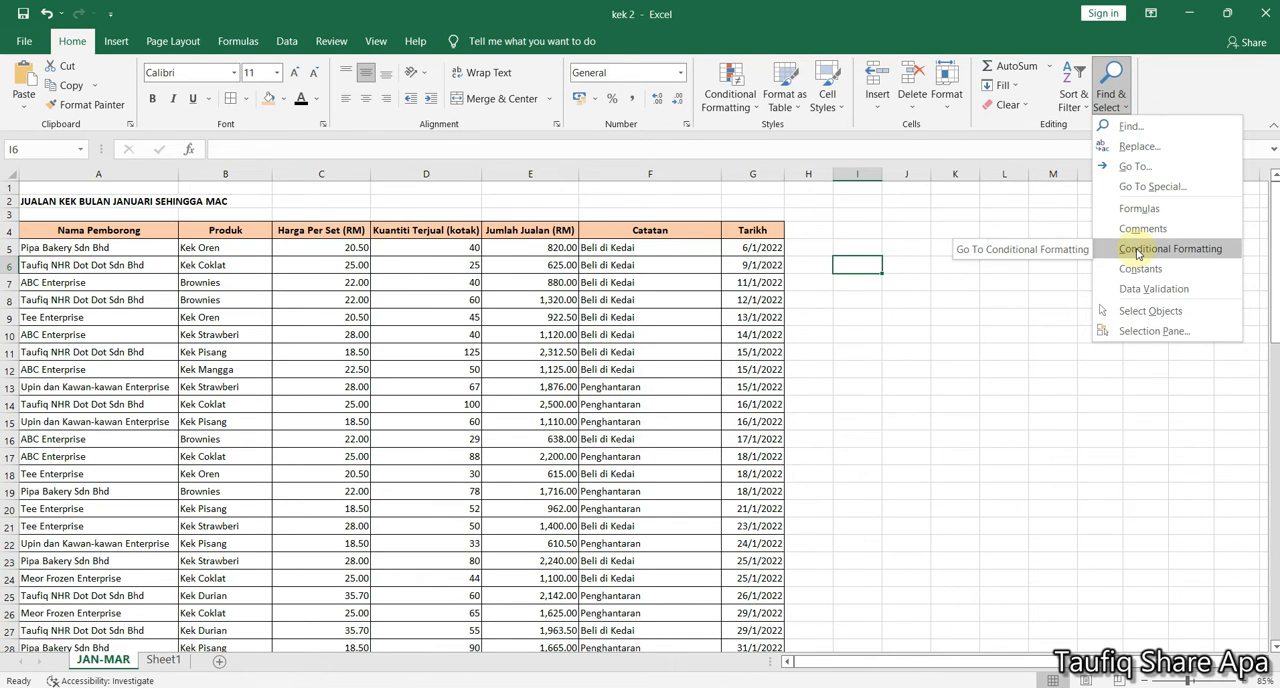
left_click(1137, 250)
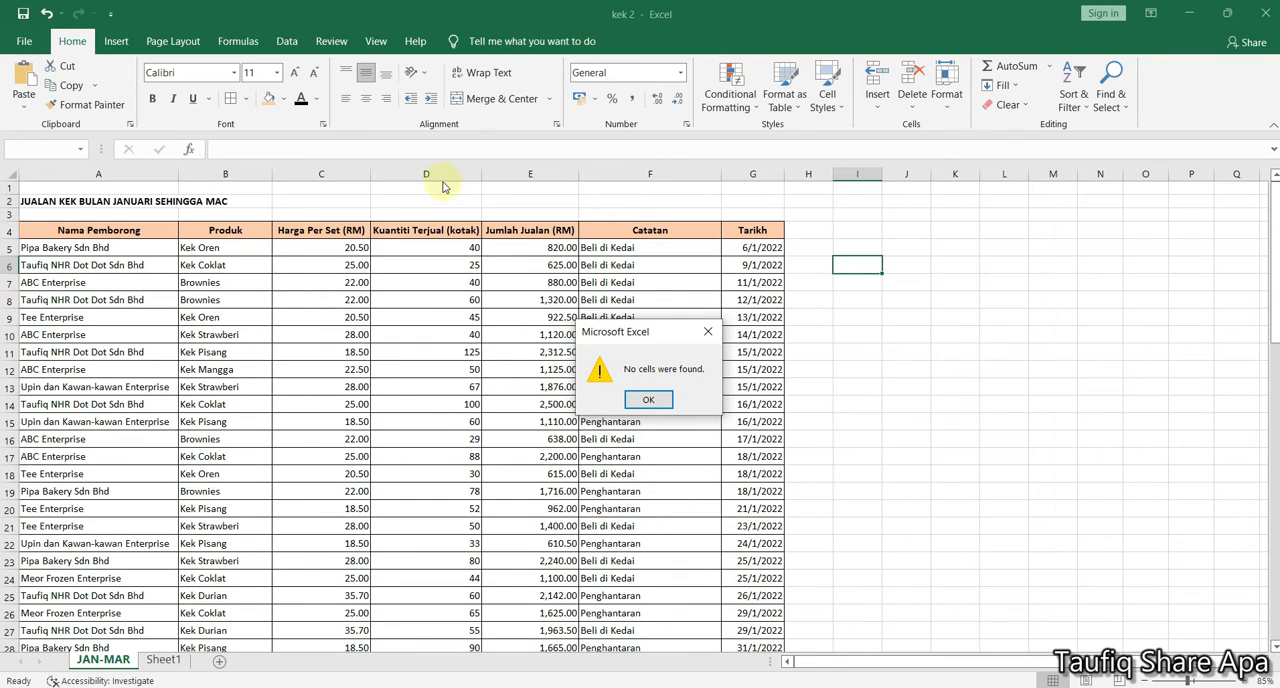
left_click(704, 338)
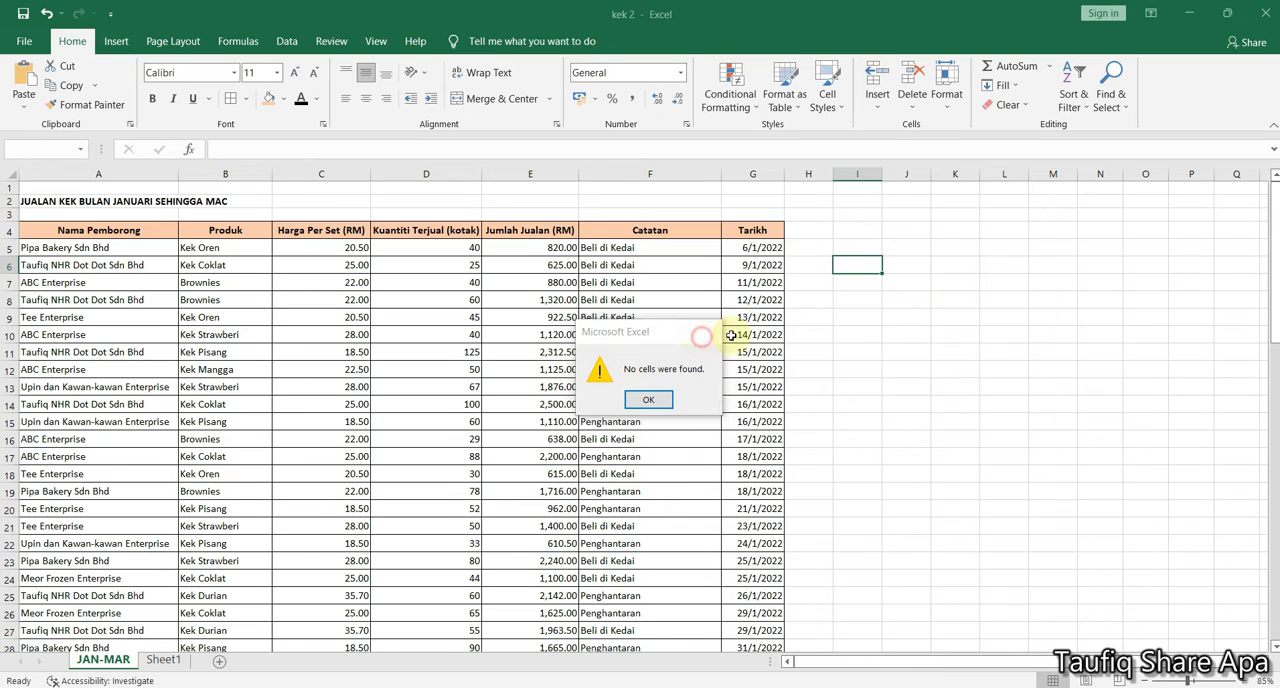
Select all constant cells on the JAN-MAR sheet, review them down to the JUMLAH row, and clear the selection at cell I6
left_click(1121, 96)
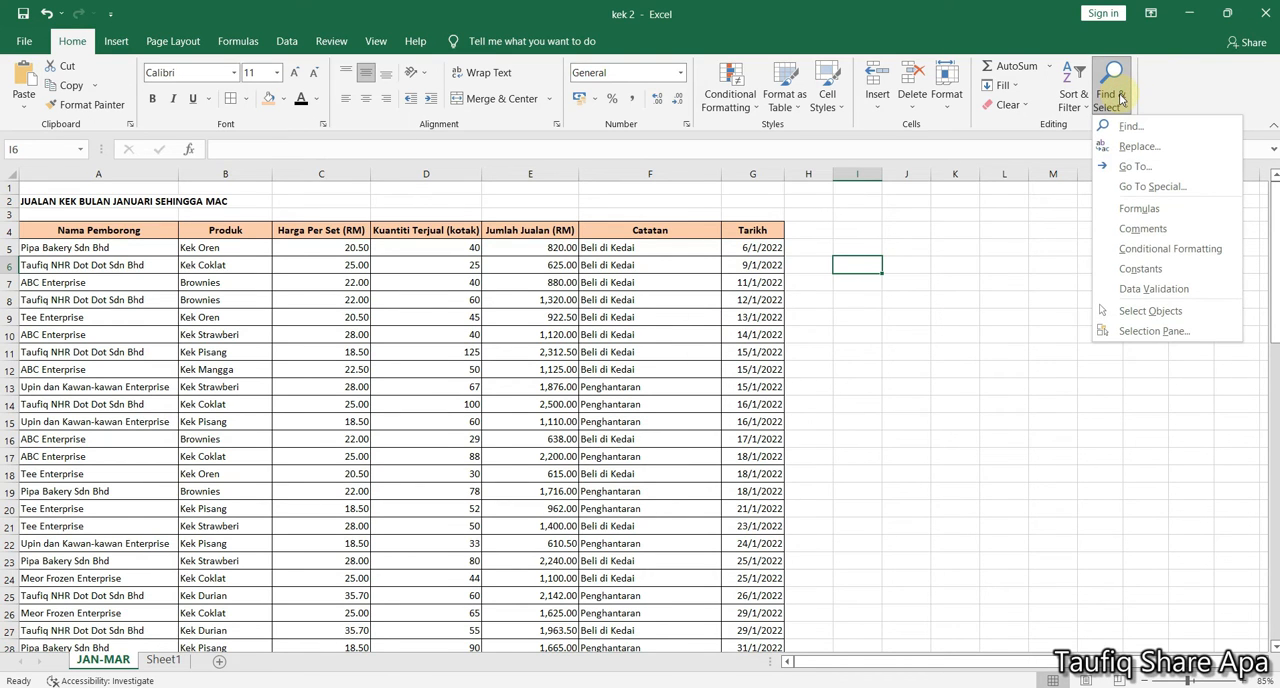
left_click(1140, 269)
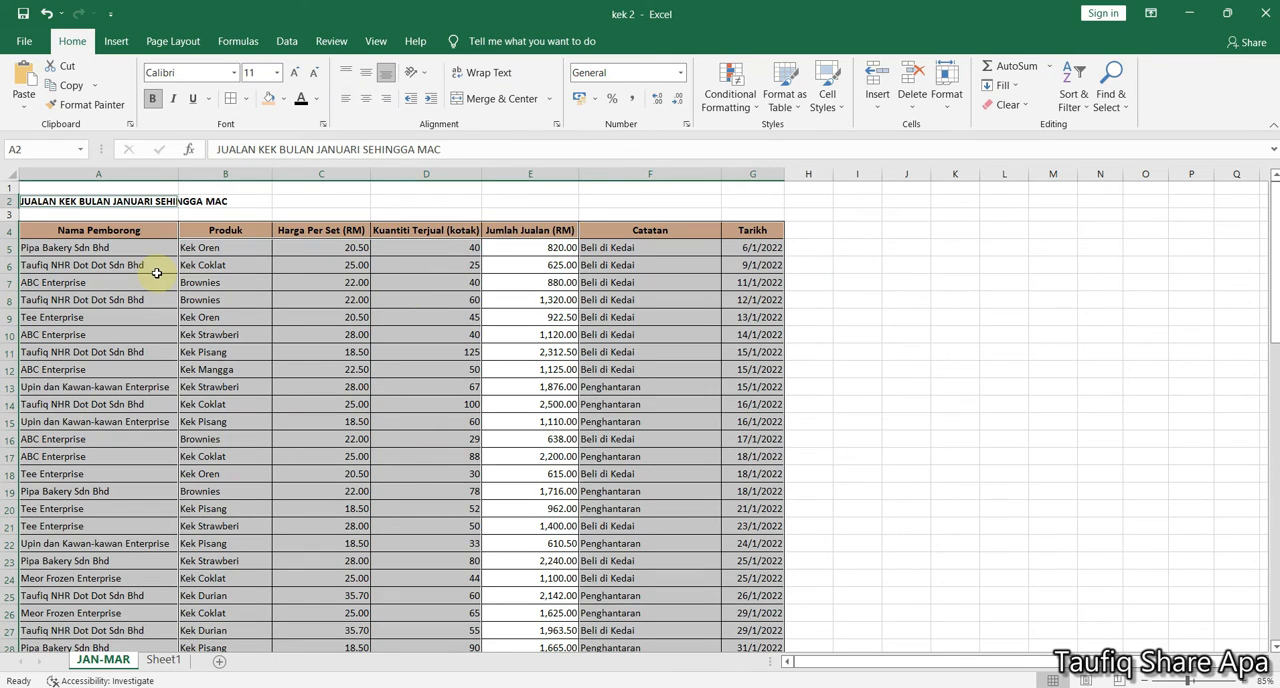
scroll(157, 273, "down", 5)
scroll(346, 557, "down", 6)
scroll(336, 500, "up", 9)
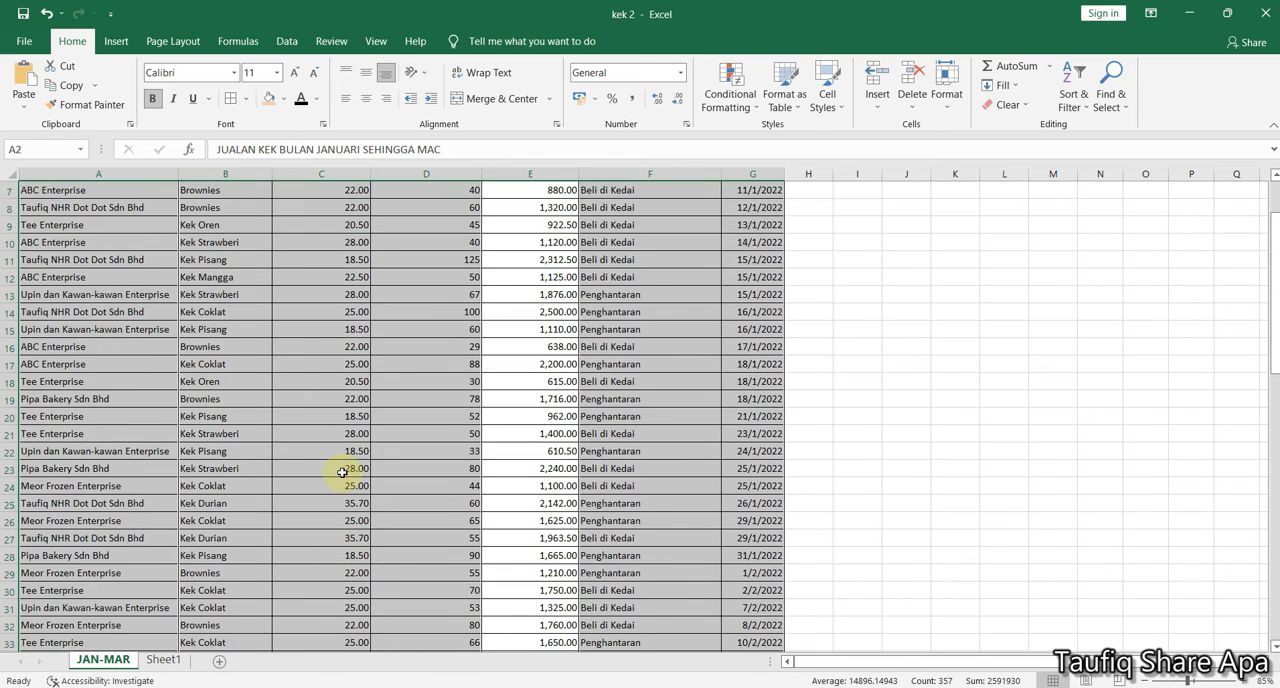
scroll(342, 472, "up", 2)
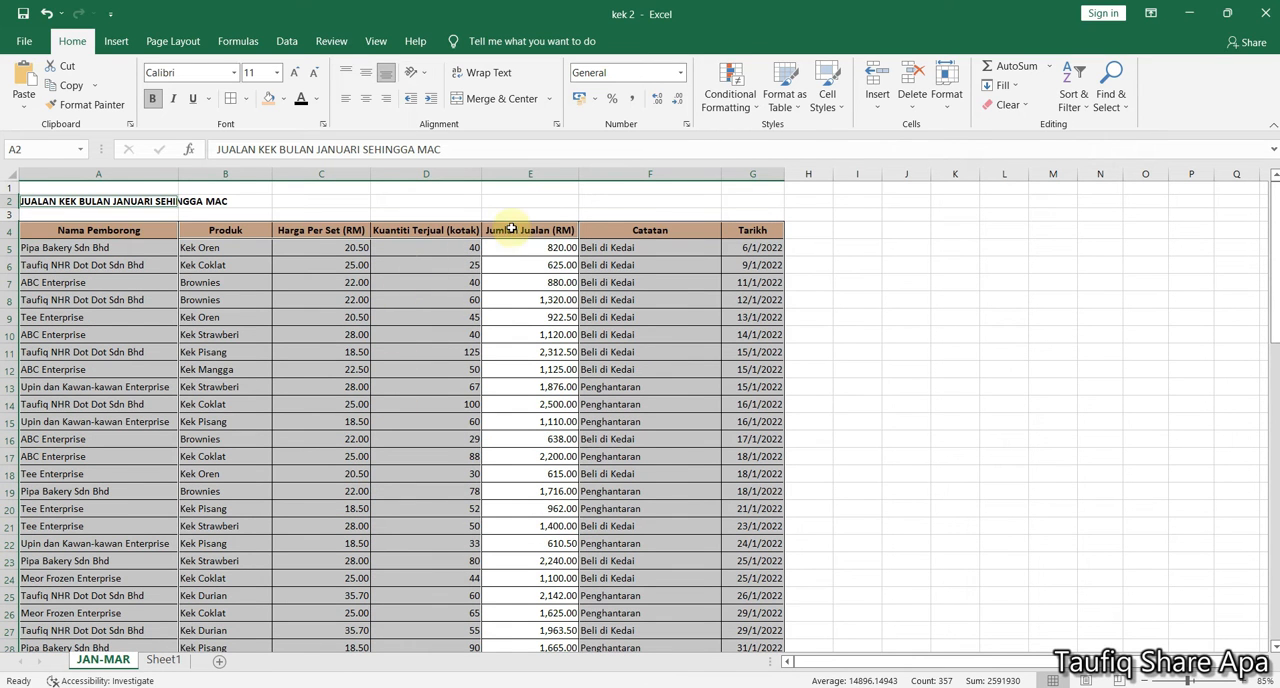
scroll(530, 268, "down", 13)
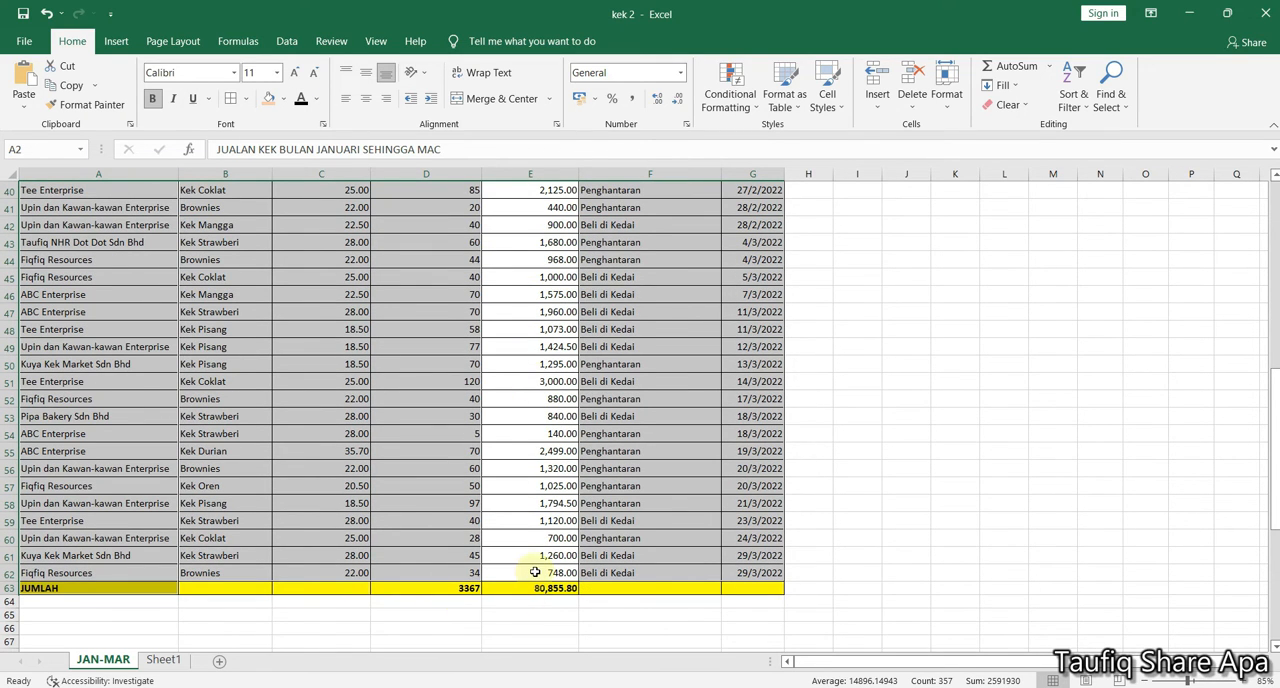
scroll(535, 572, "up", 13)
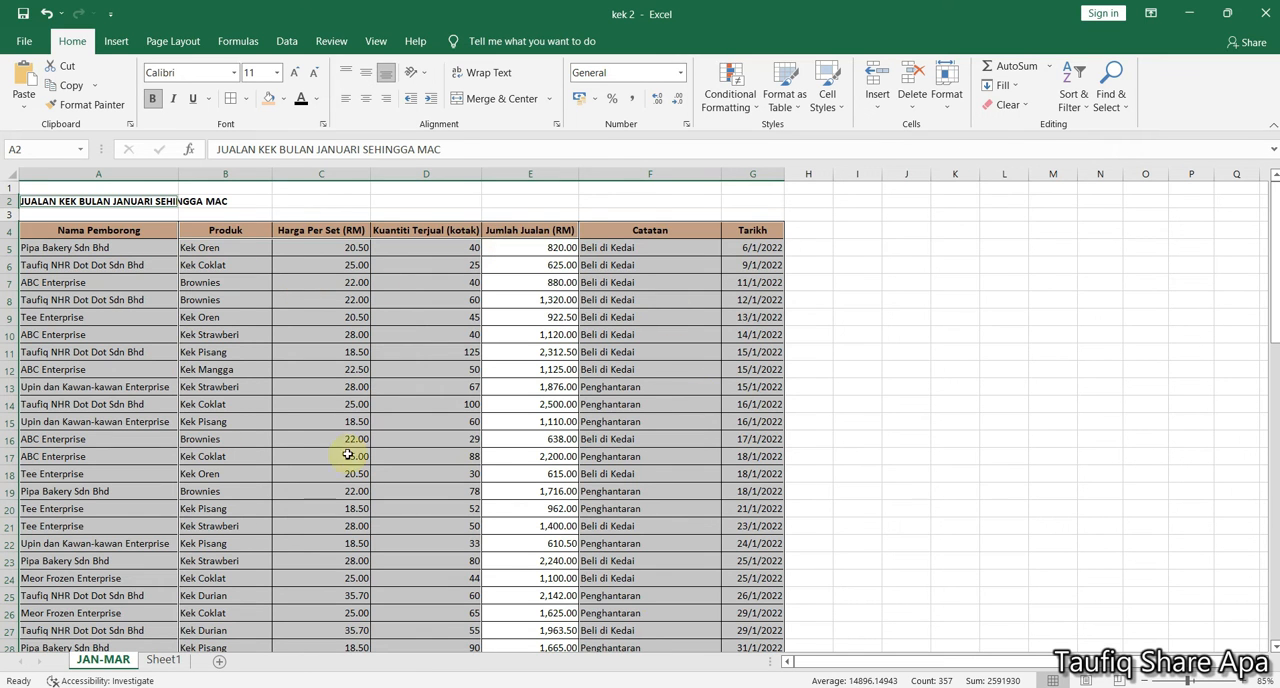
scroll(266, 537, "down", 5)
scroll(844, 265, "up", 5)
left_click(866, 266)
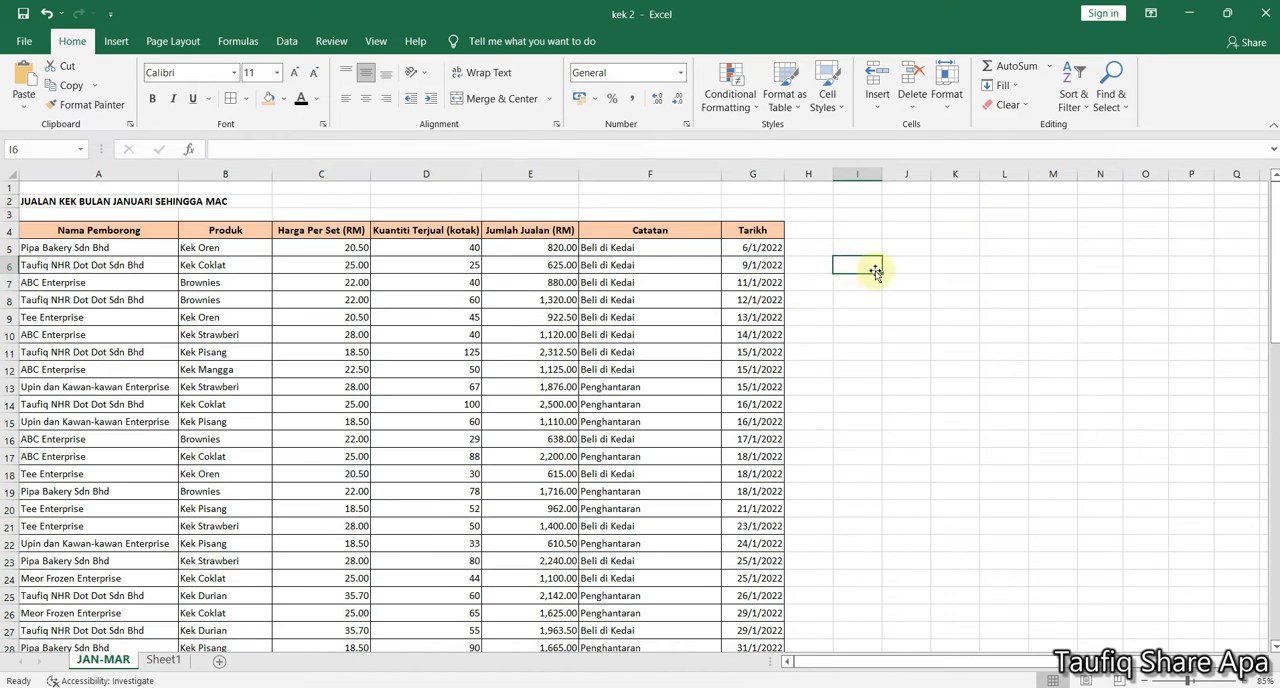
Inspect individual table cells across the text, price, quantity and Jumlah Jualan columns to compare constants with formulas, finishing on D10
left_click(1112, 104)
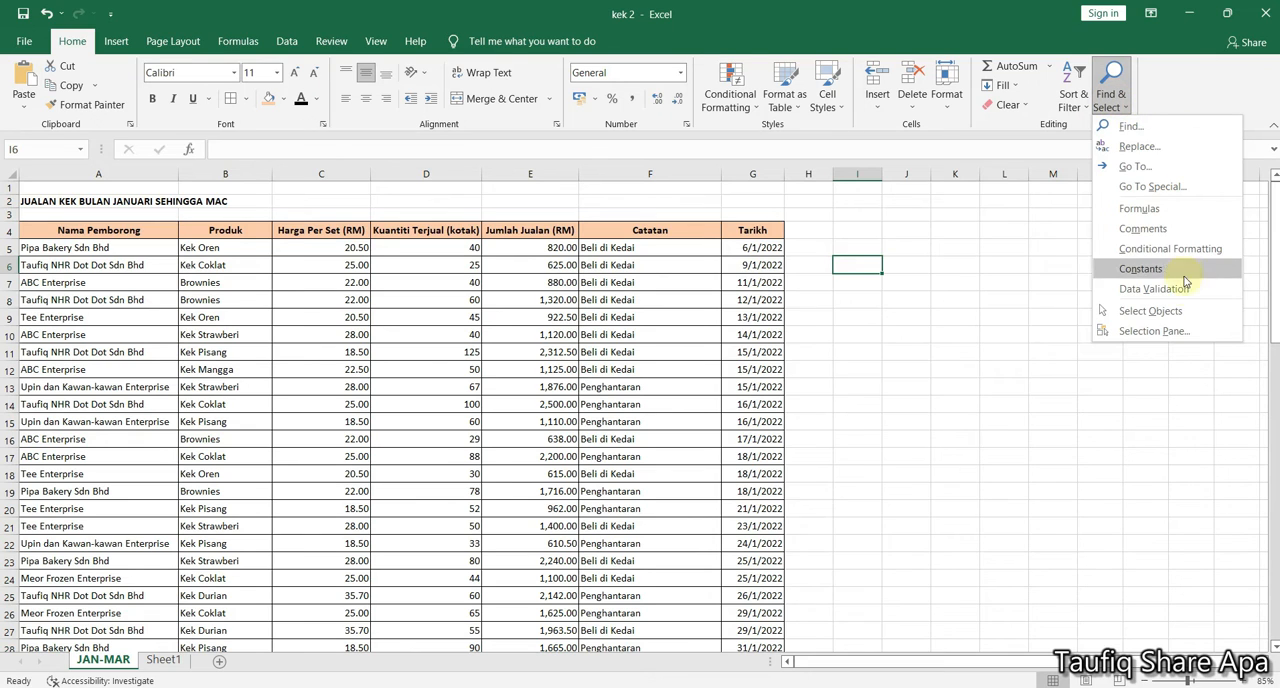
left_click(922, 219)
left_click(920, 214)
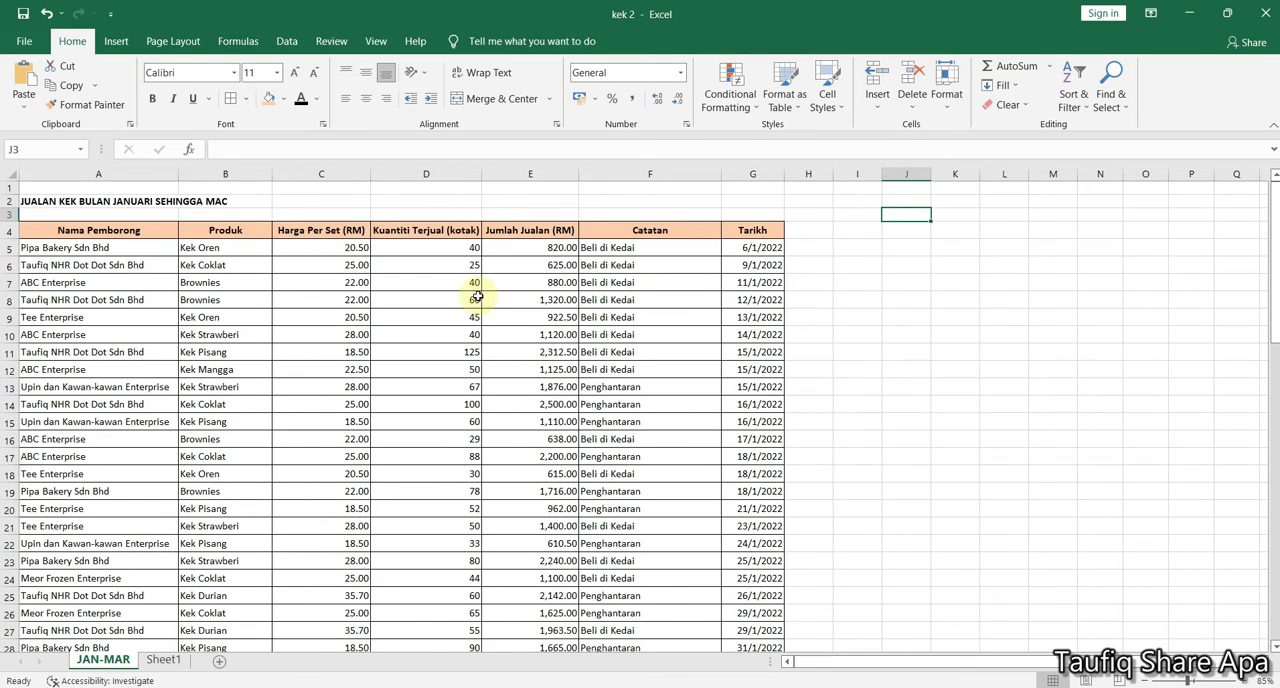
left_click(361, 405)
left_click(543, 297)
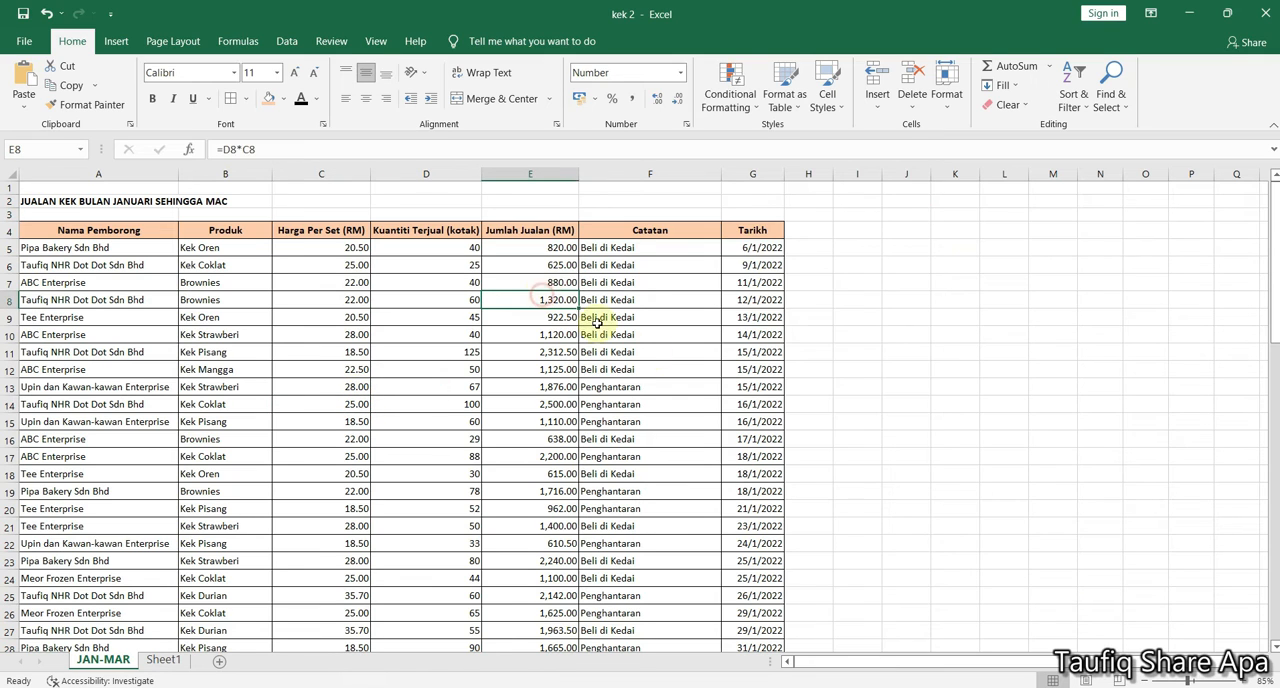
left_click(688, 410)
left_click(161, 425)
left_click(158, 265)
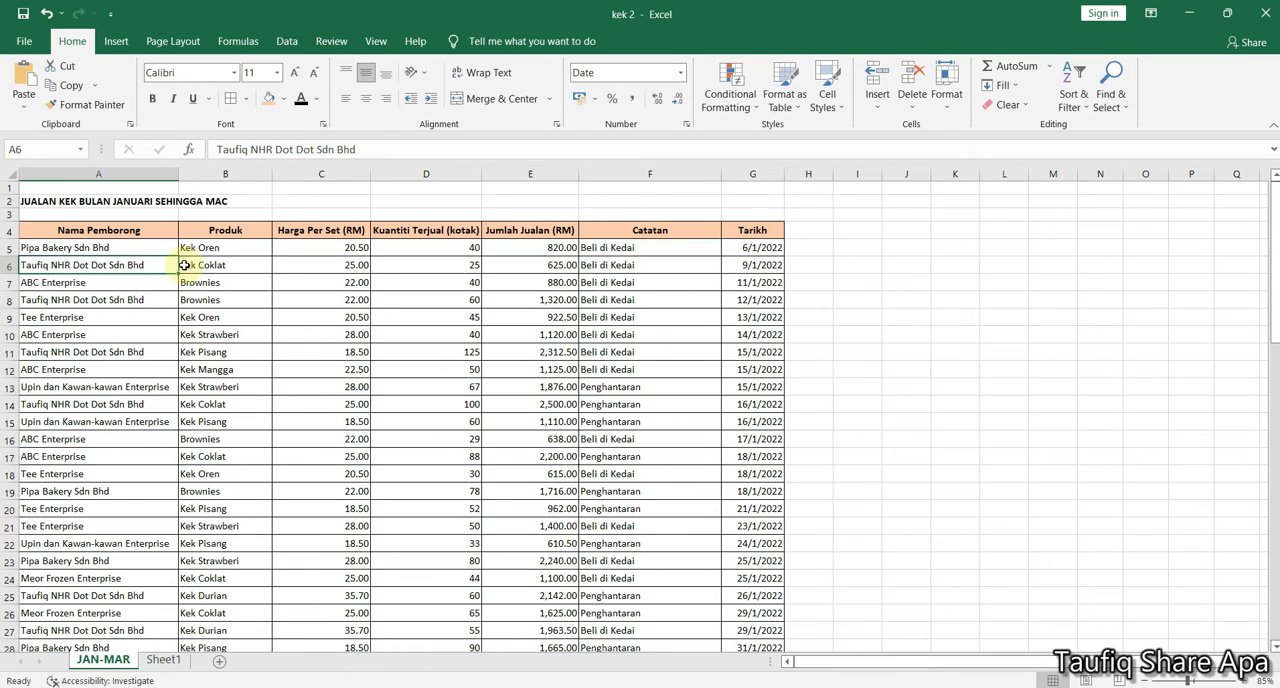
left_click(208, 265)
left_click(300, 265)
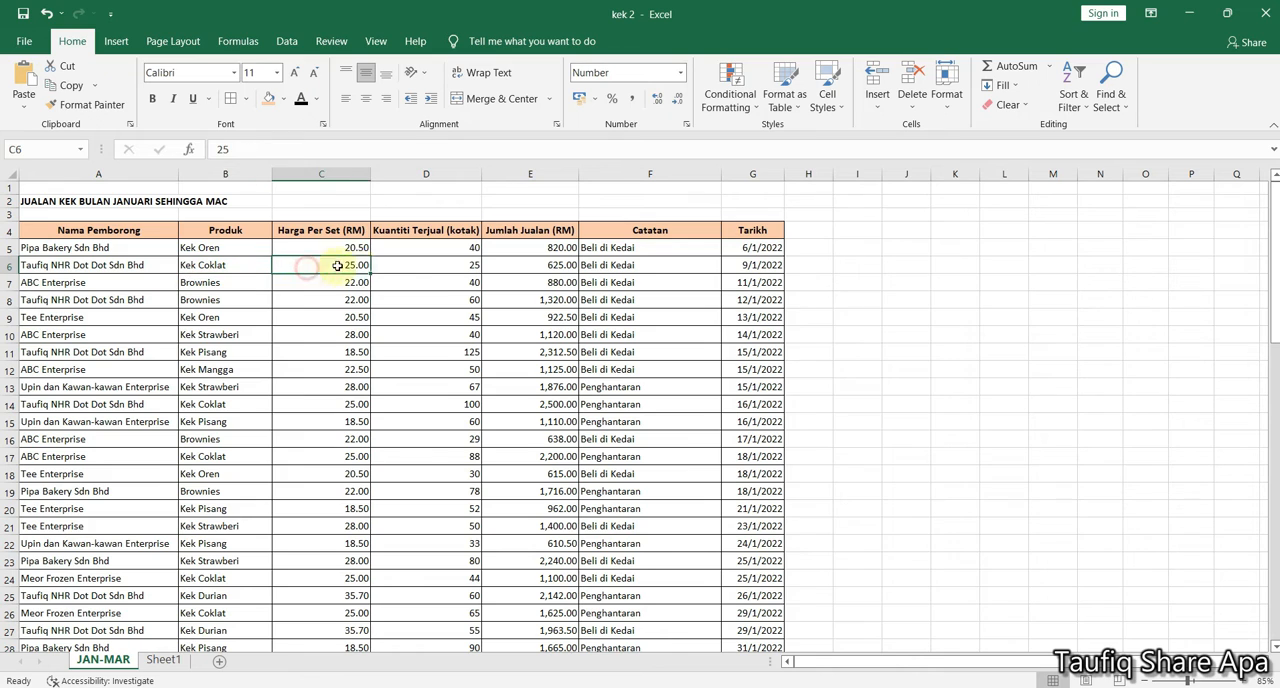
left_click(421, 265)
left_click(165, 299)
left_click(417, 331)
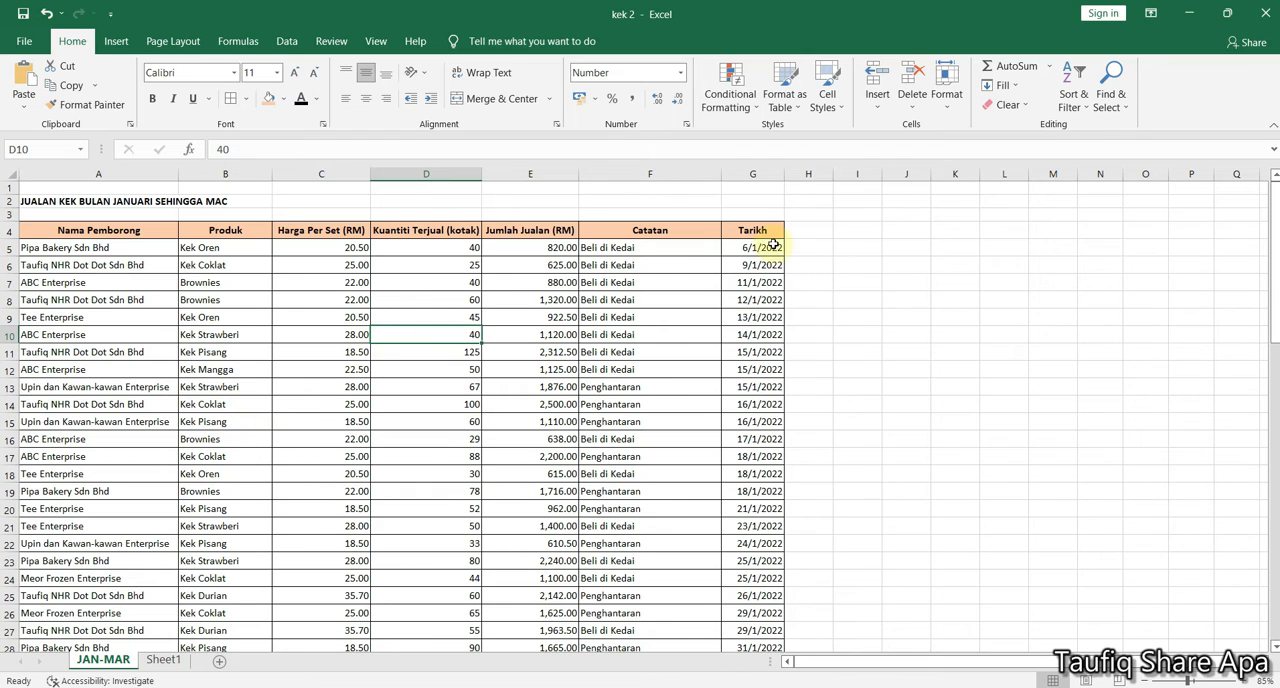
Go to the cells with data validation and open the drop-down list in cell K9
left_click(1112, 106)
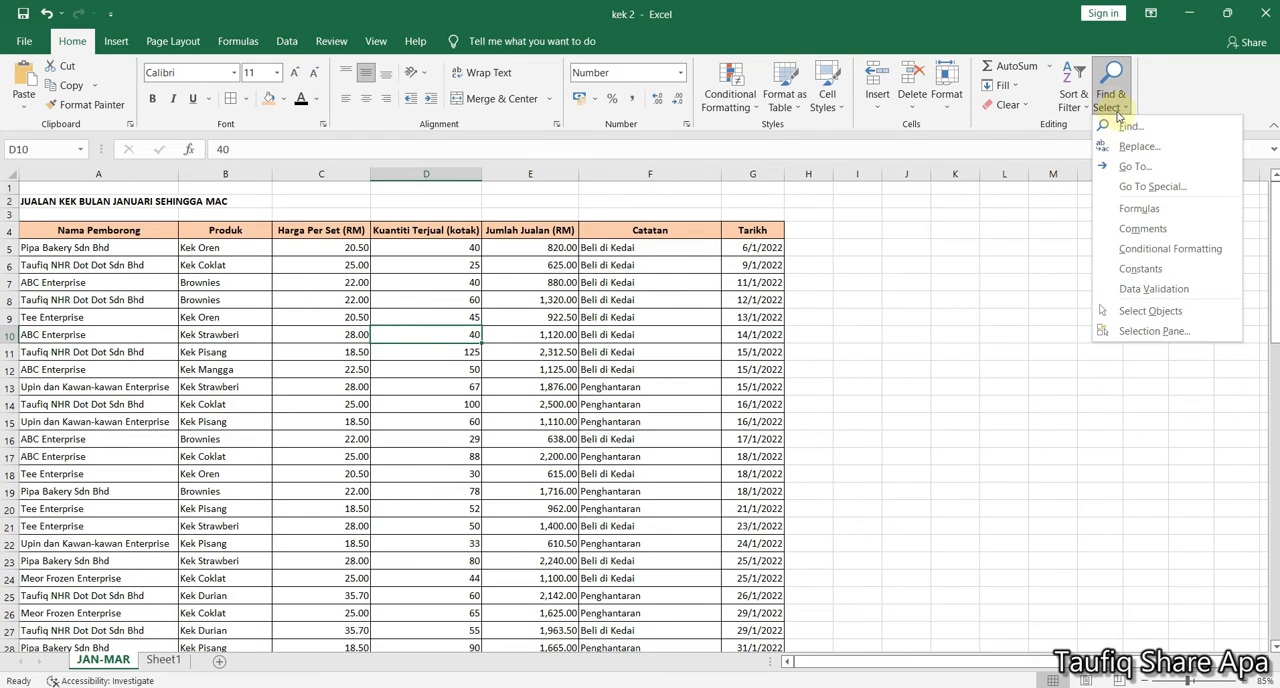
left_click(1175, 288)
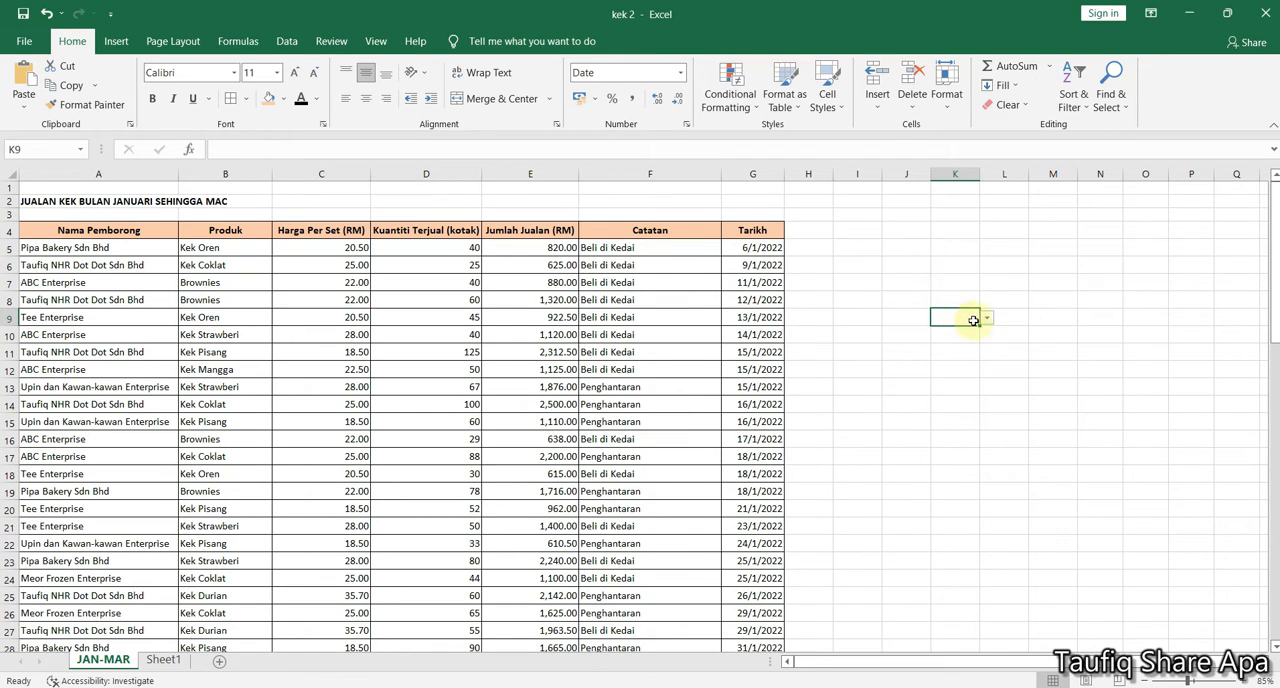
left_click(986, 320)
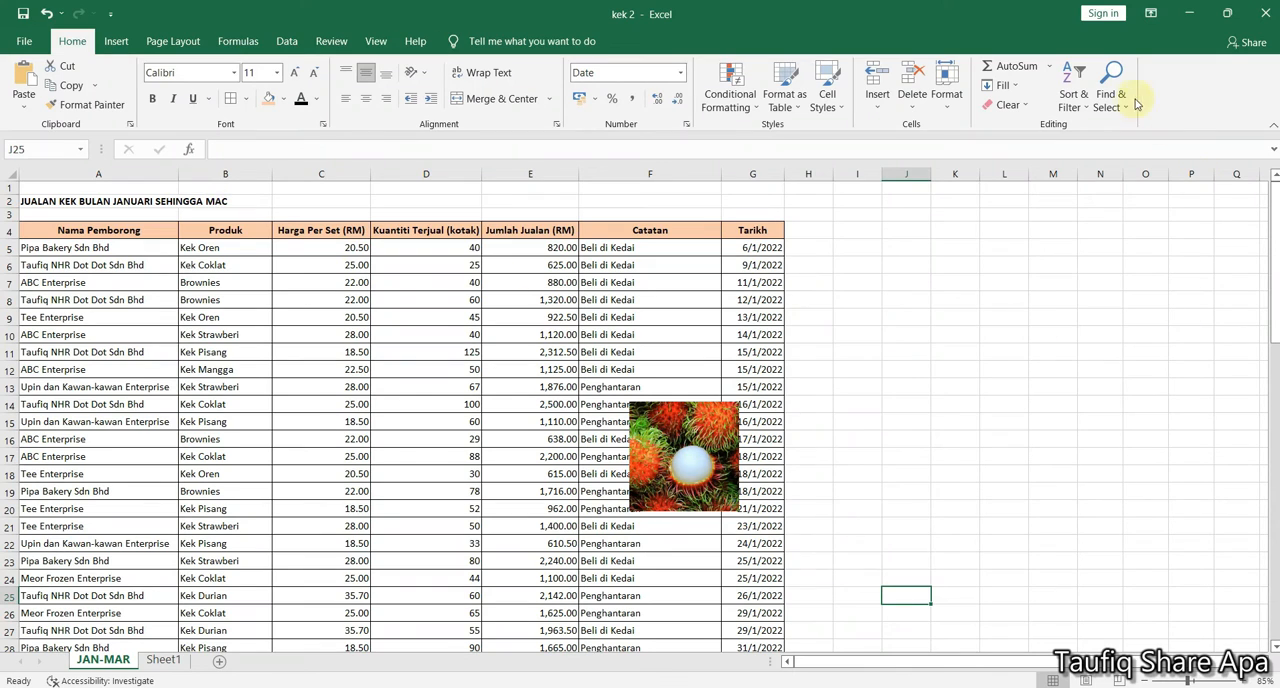
Use Select Objects to try selecting table cells, and move the rambutan picture slightly lower over the Catatan column
left_click(1122, 106)
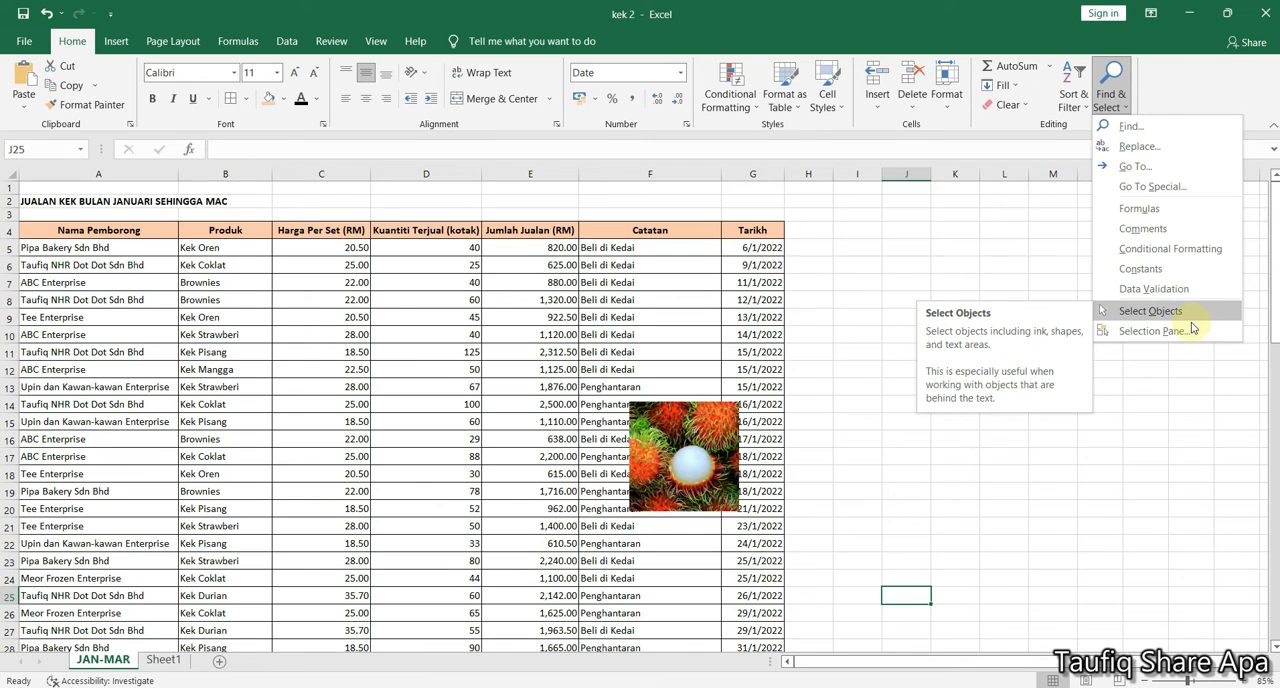
left_click(547, 333)
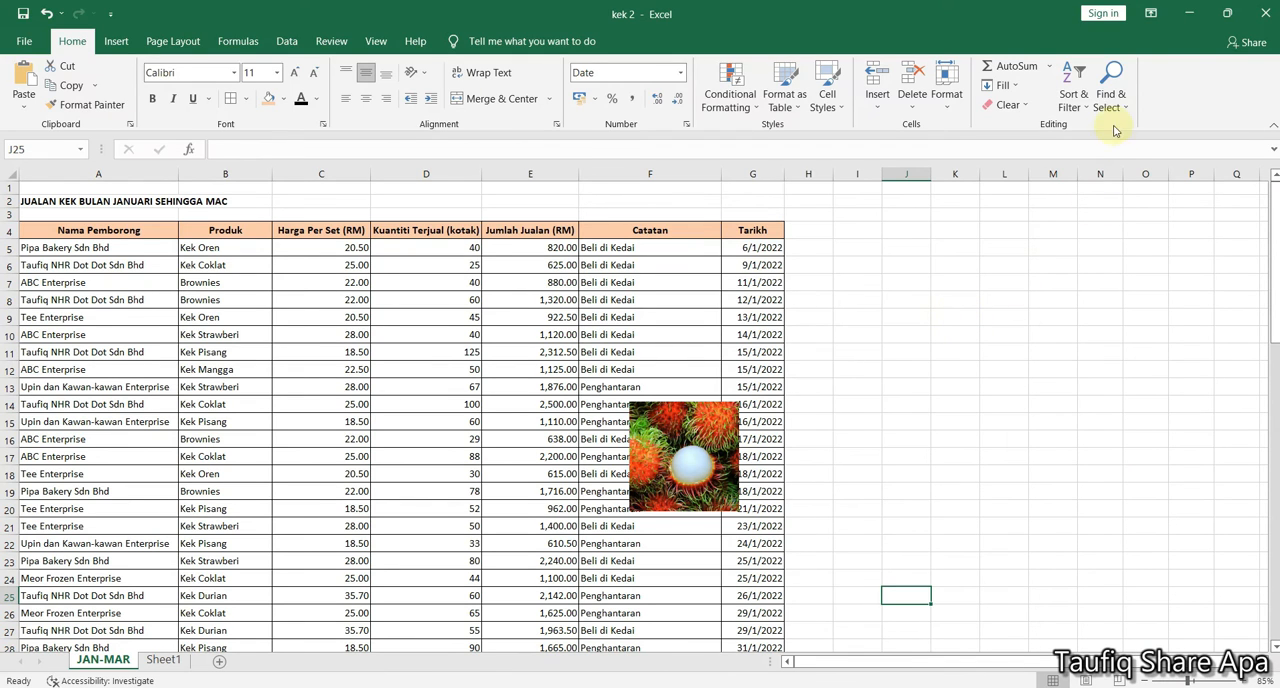
left_click(1111, 100)
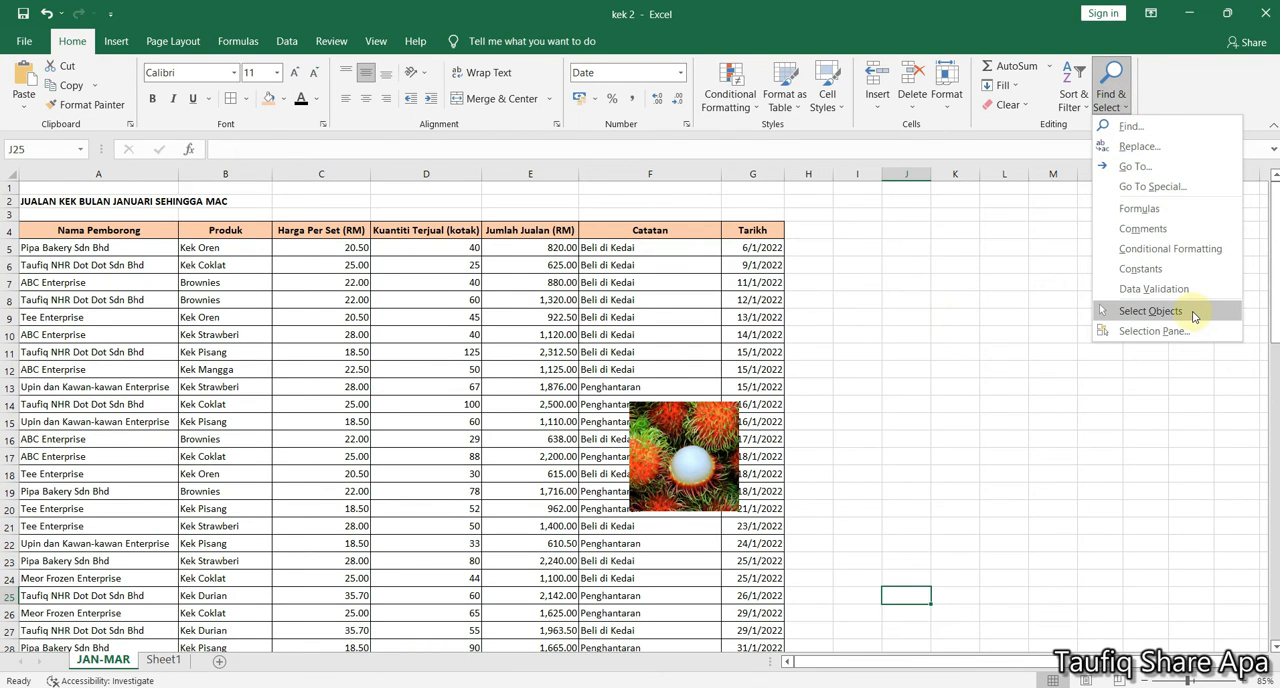
left_click(800, 300)
left_click(697, 287)
left_click(418, 358)
left_click(265, 283)
left_click(400, 404)
left_click(400, 470)
mouse_move(668, 465)
left_mouse_down()
mouse_move(703, 440)
mouse_move(661, 463)
mouse_move(657, 481)
left_mouse_up()
Check normal cell selection by selecting several cells in the table, finishing on F9
left_click(504, 344)
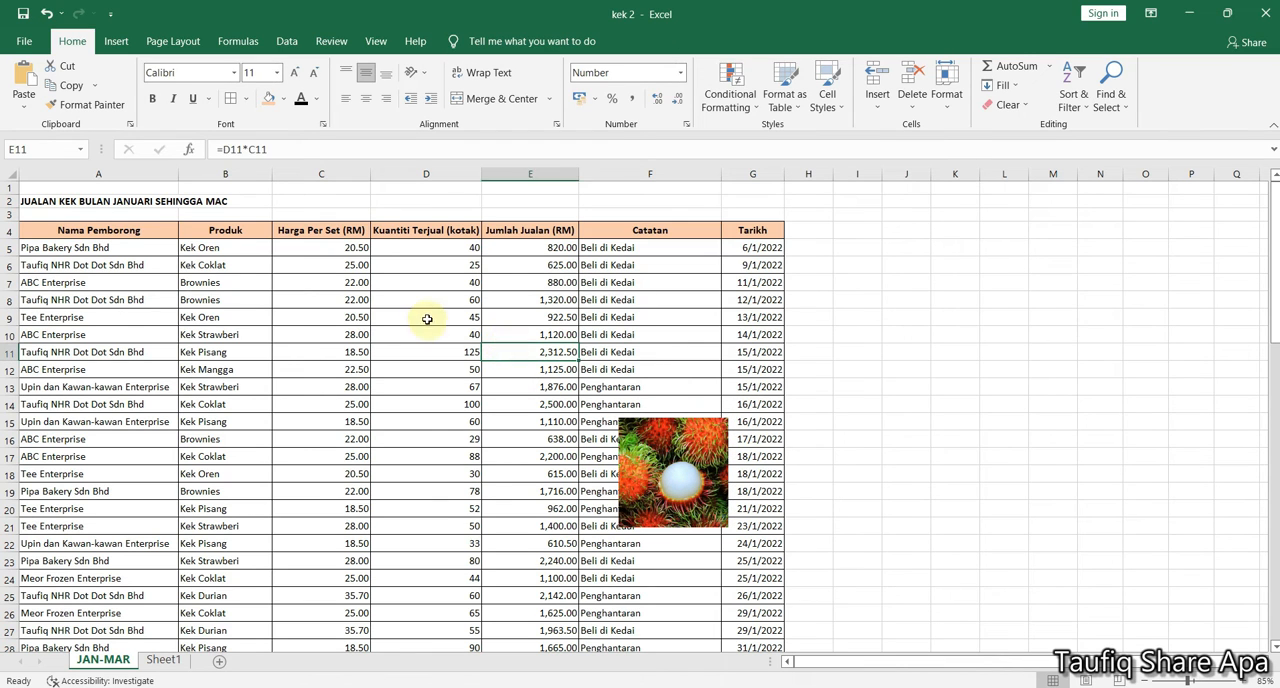
left_click(426, 317)
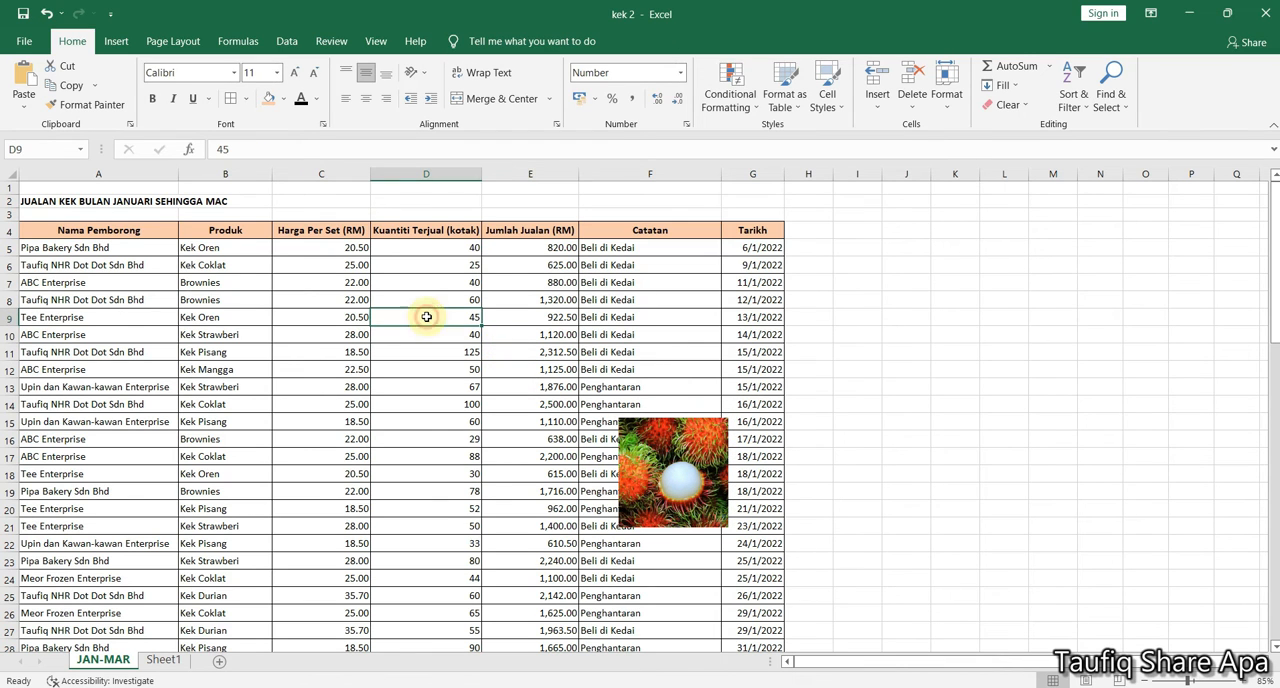
left_click(530, 321)
left_click(604, 319)
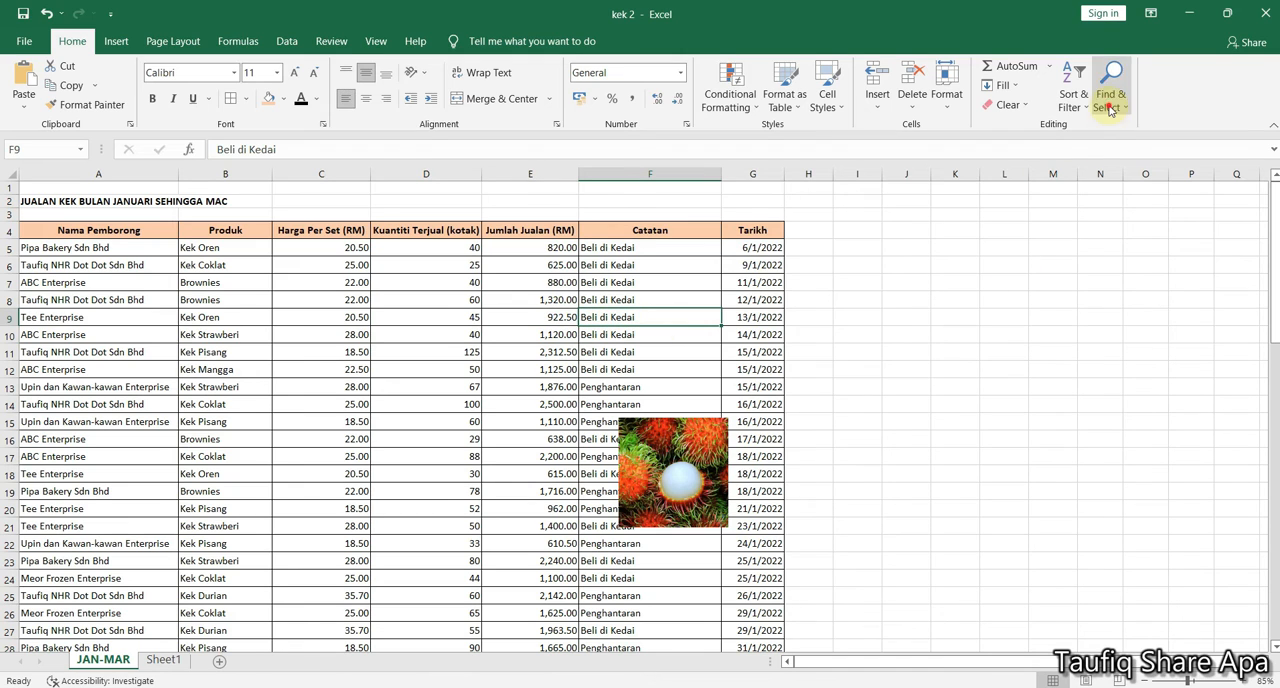
Turn on Select Objects, try selecting table cells, and reposition the rambutan picture across columns E and F around rows 9 to 14
left_click(1110, 96)
left_click(1150, 311)
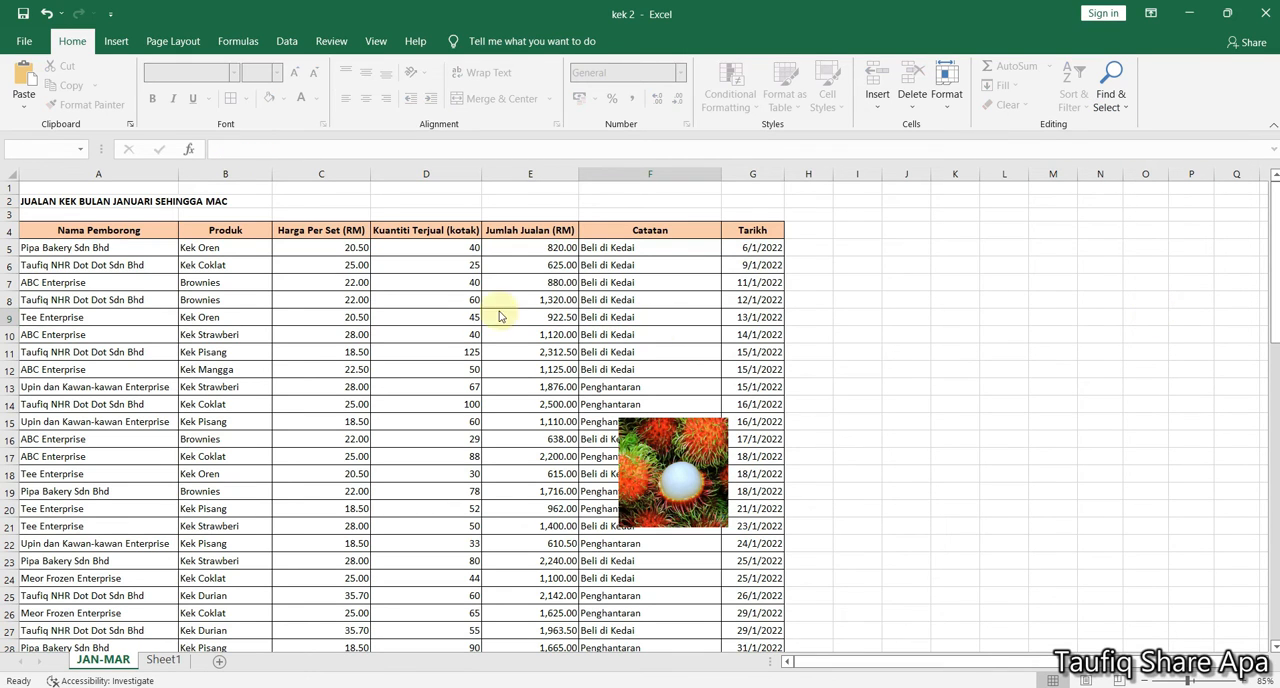
left_click(245, 386)
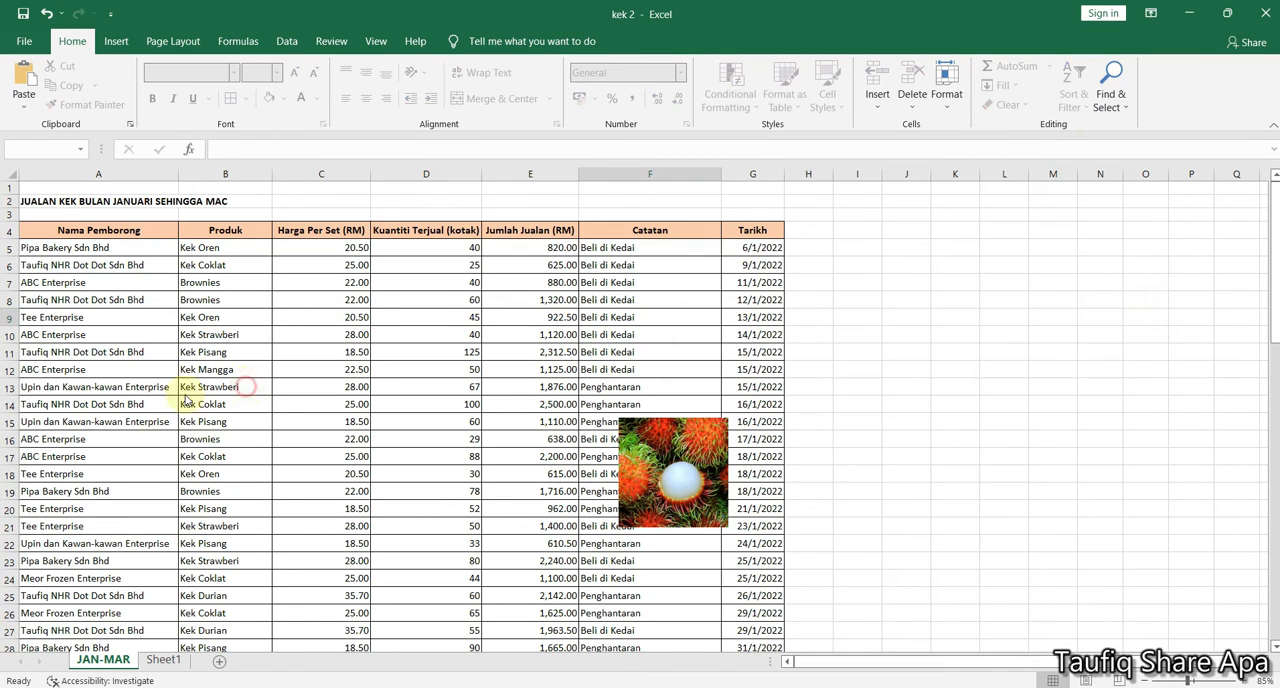
left_click(388, 311)
left_click(650, 445)
left_click_drag(650, 445, 563, 300)
left_click(569, 407)
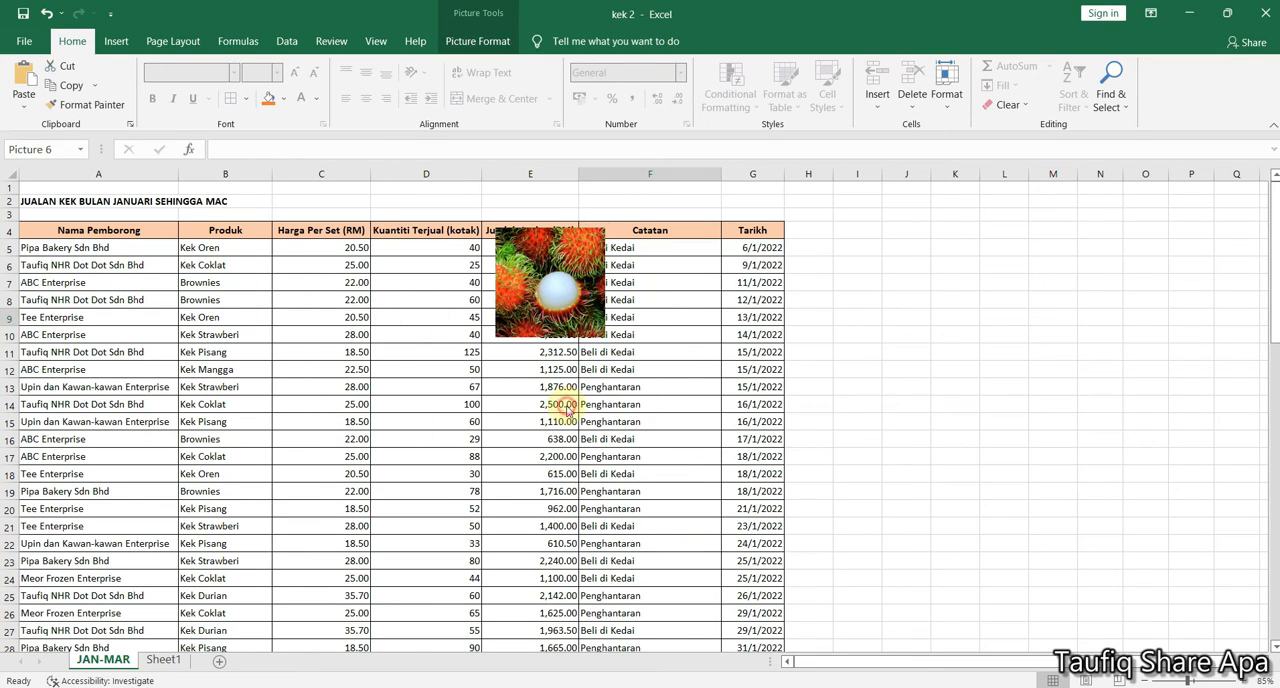
left_click(284, 338)
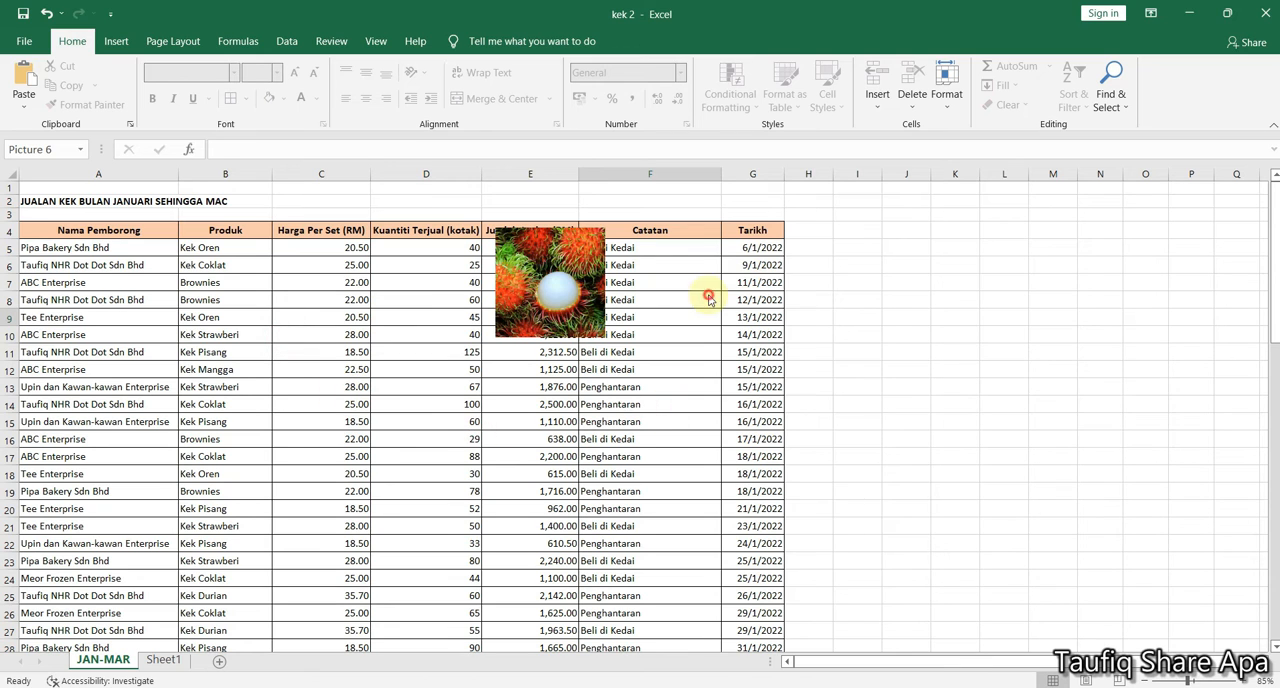
left_click_drag(557, 289, 487, 370)
Open the Selection pane and repeatedly toggle the visibility of Picture 6
left_click(1111, 98)
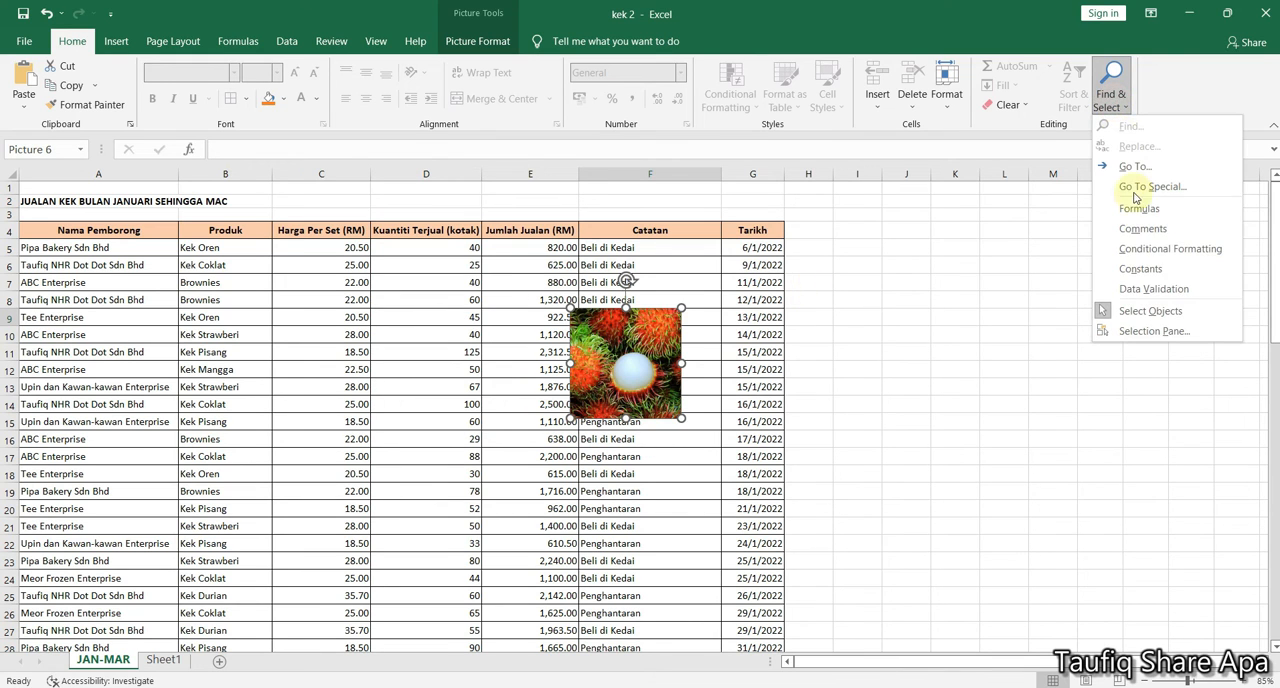
left_click(1140, 330)
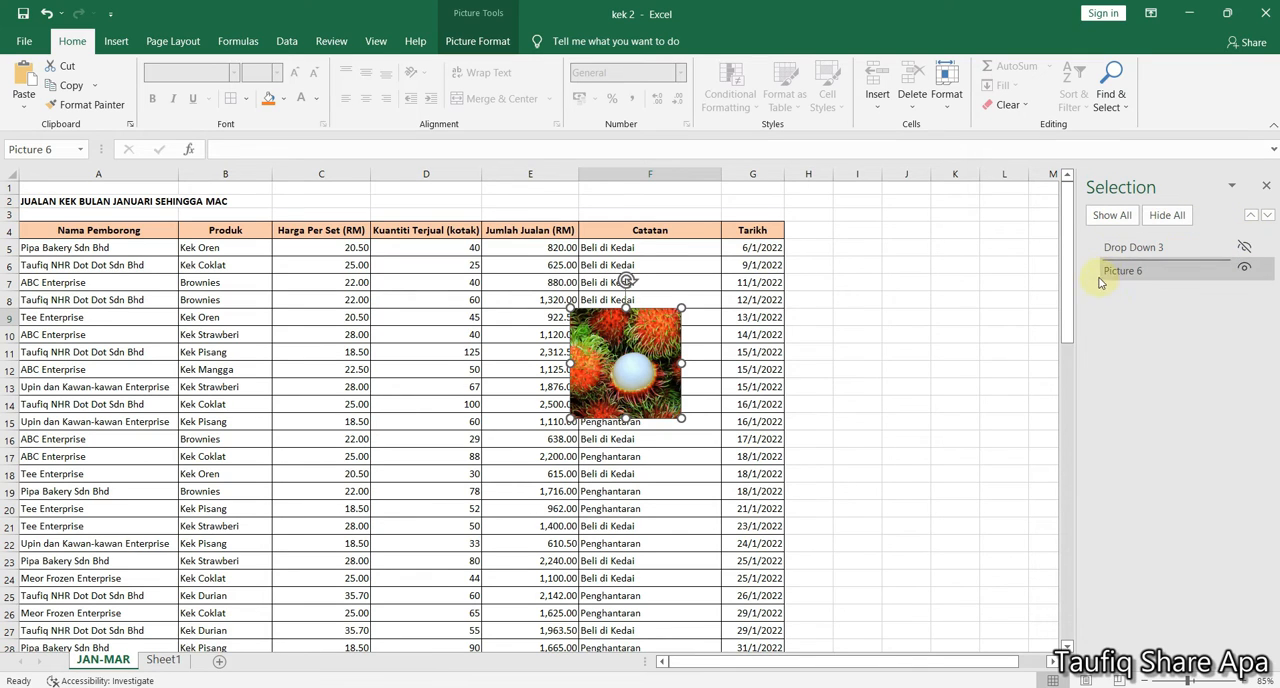
left_click(1245, 270)
left_click(1245, 270)
left_click(1245, 270)
left_click(1245, 270)
left_click(1245, 270)
left_click(1245, 270)
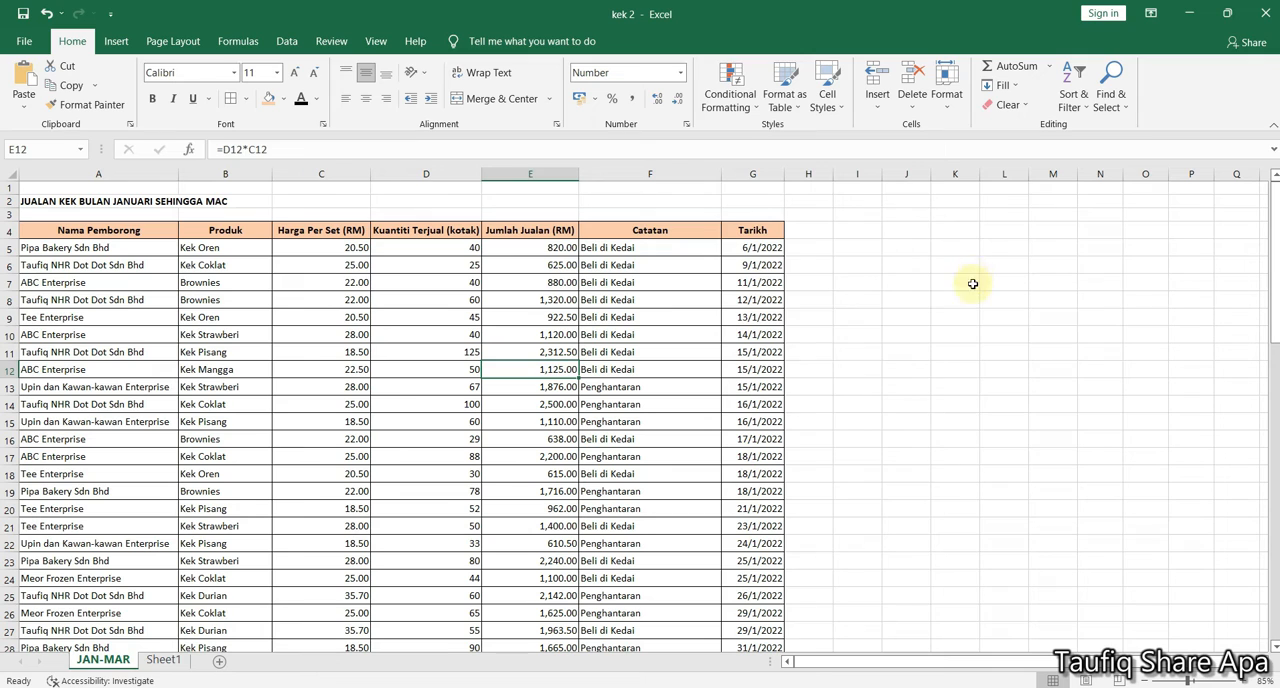
Select cell F9 and enlarge the JAN-MAR sheet to 100%, with the columns from Nama Pemborong to Tarikh in view
left_click(660, 317)
left_click(1106, 104)
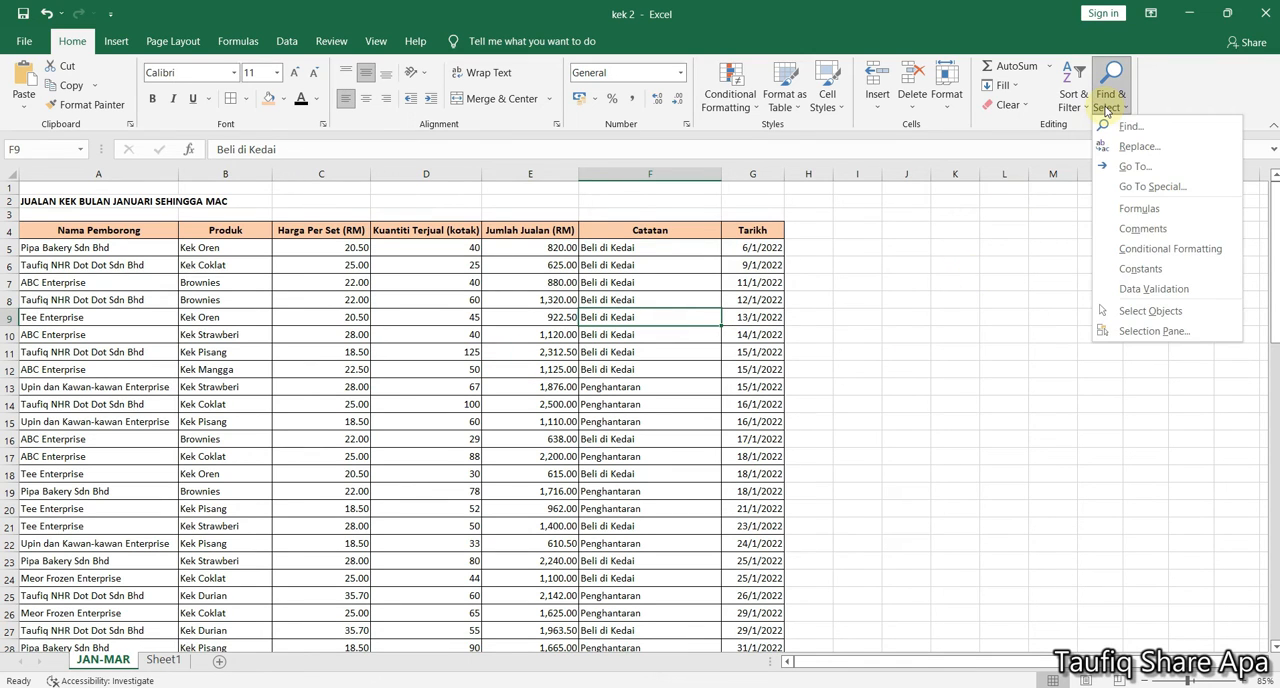
left_click(1106, 110)
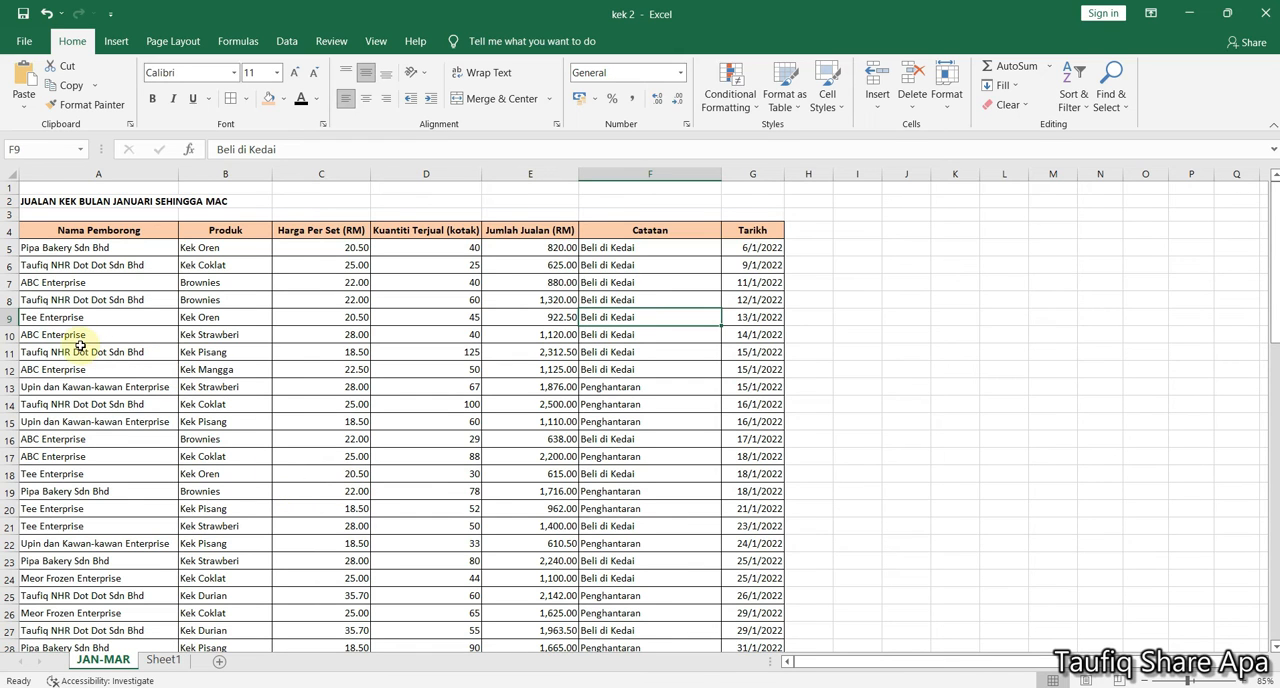
scroll(69, 342, "up", 1)
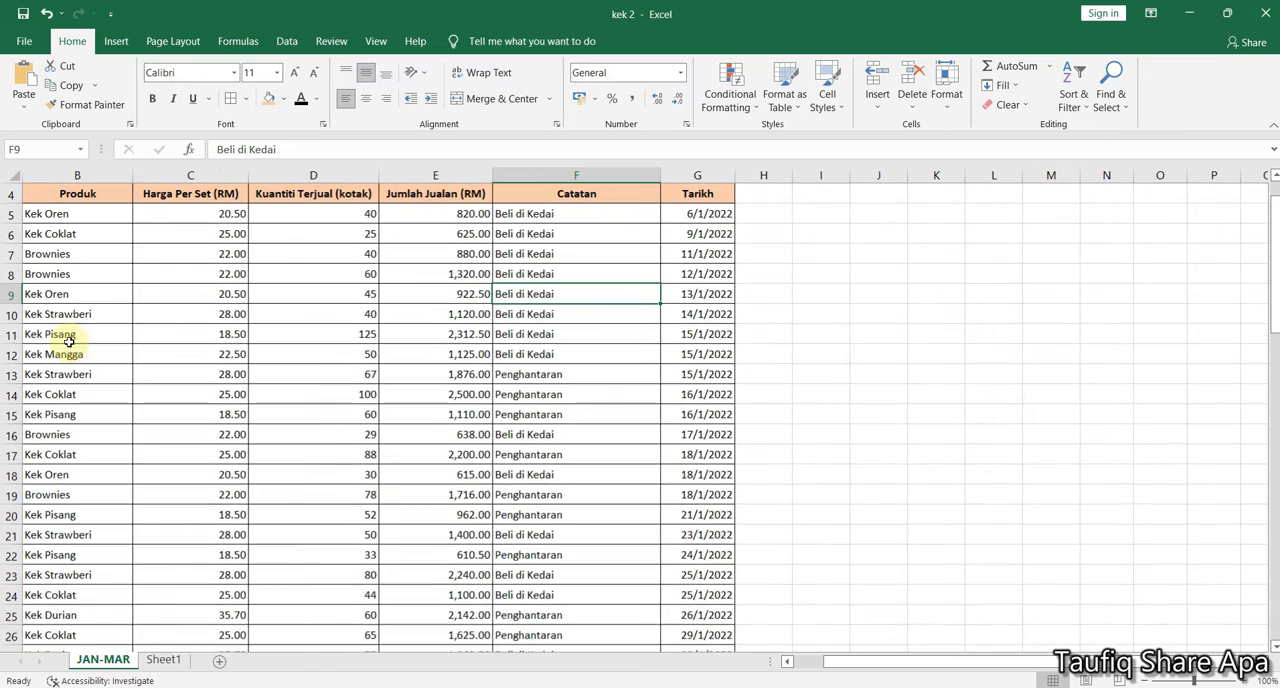
left_click_drag(970, 664, 930, 663)
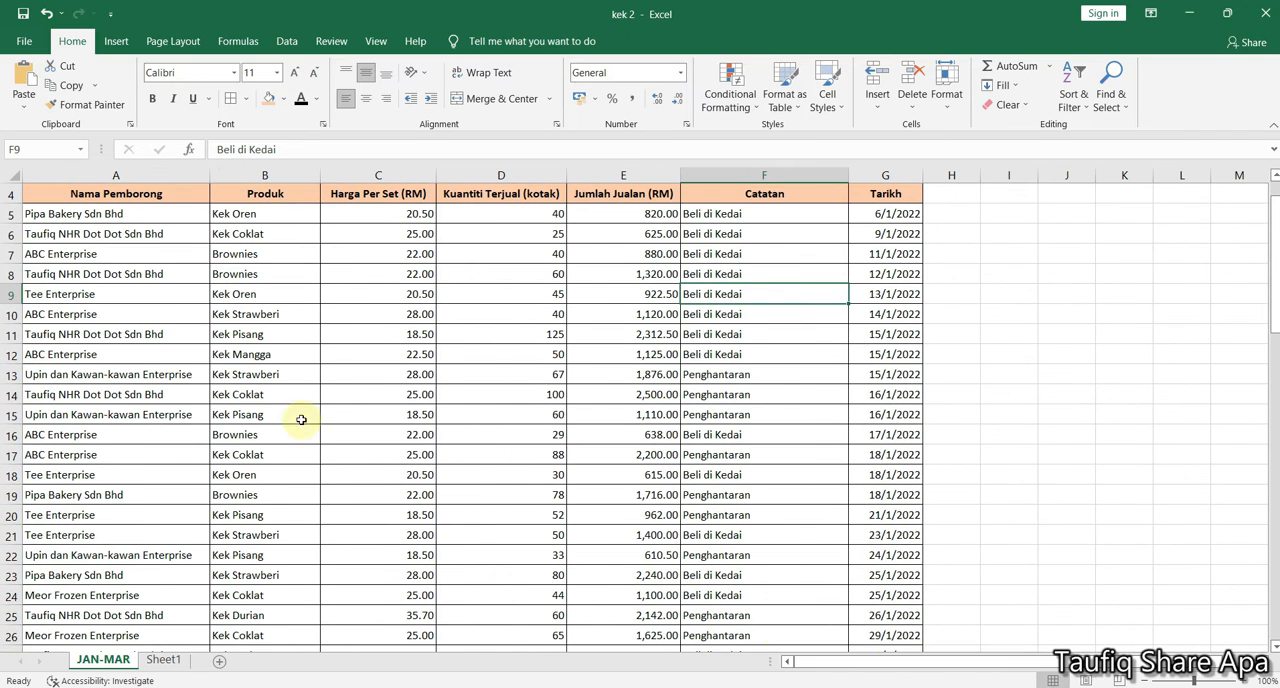
Select cell A16 containing ABC Enterprise and open Replace, placing the dialog clear of the Nama Pemborong column
left_click(129, 315)
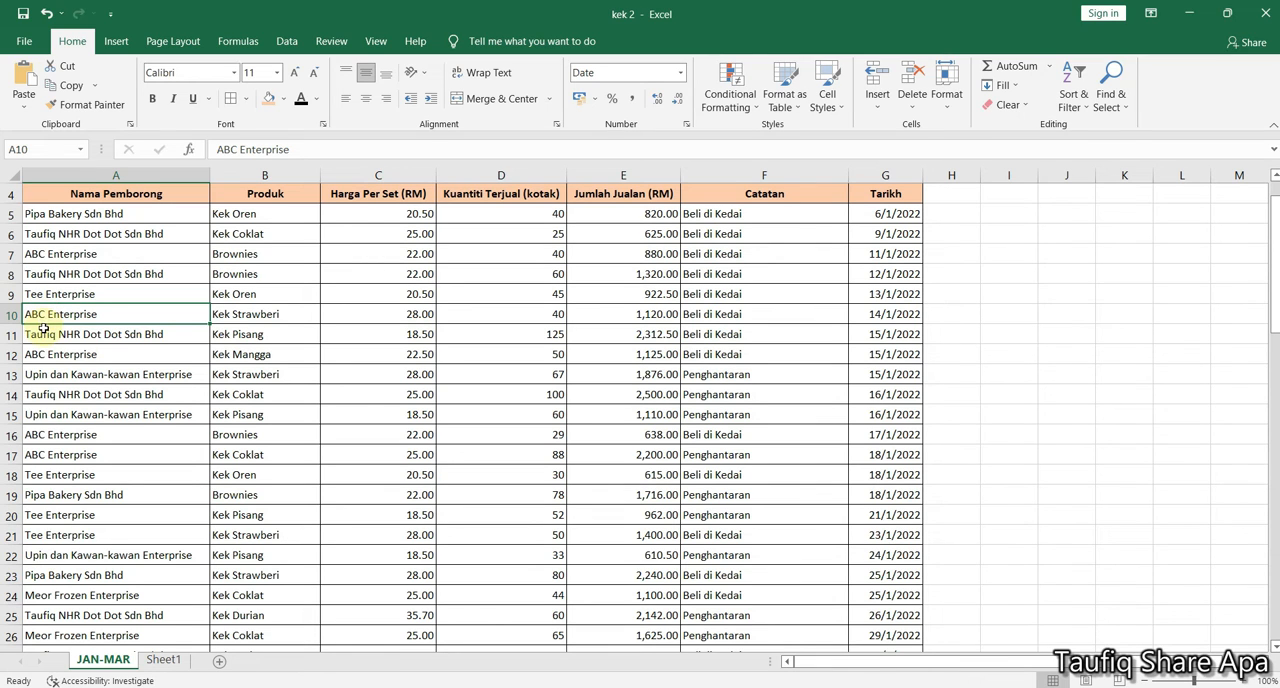
left_click(42, 436)
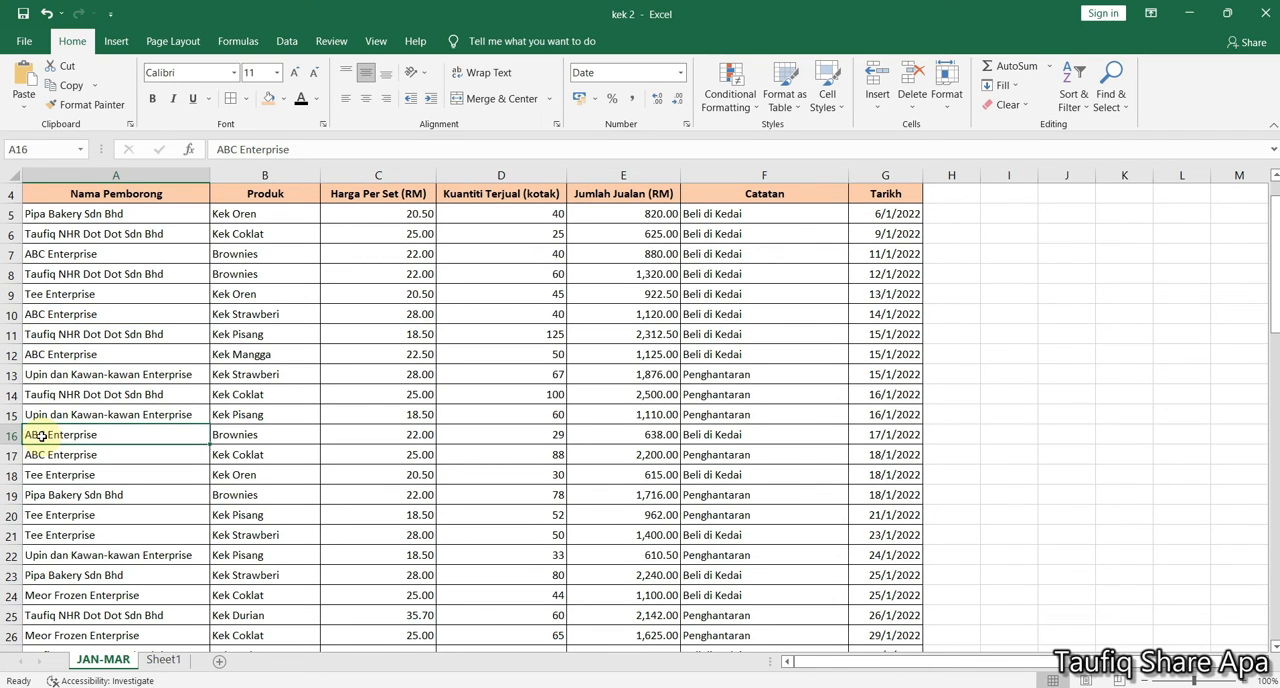
scroll(40, 455, "down", 2)
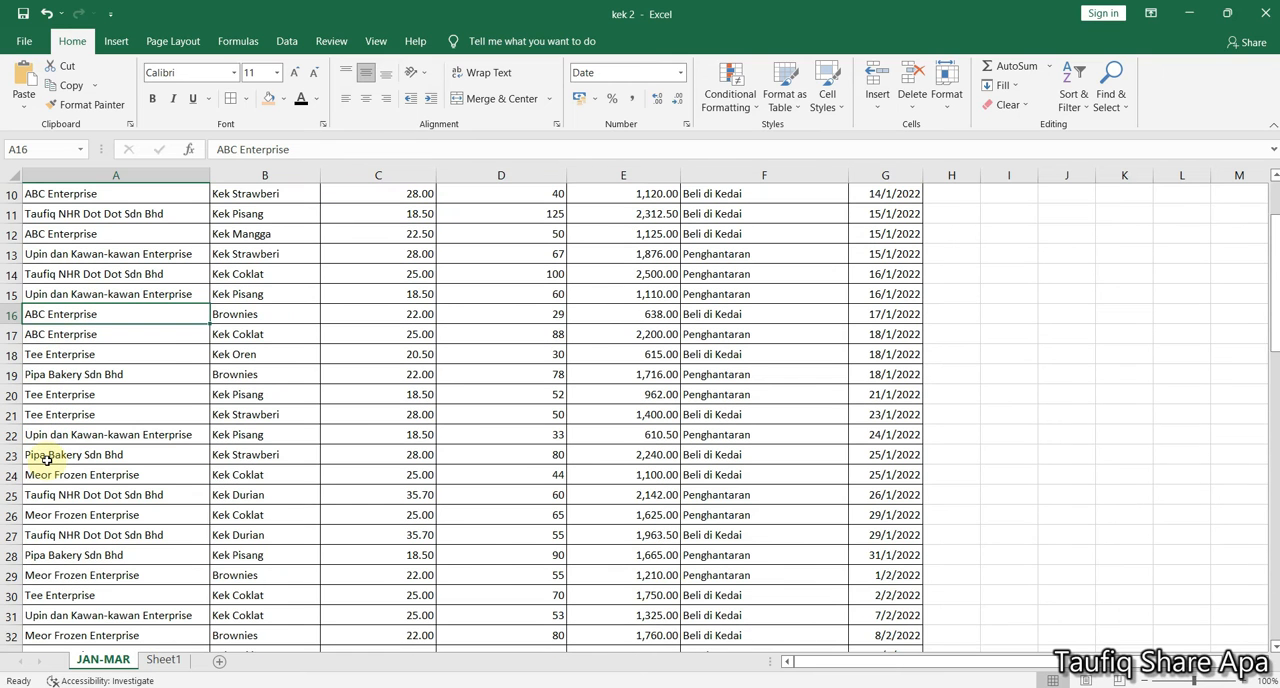
scroll(57, 557, "down", 1)
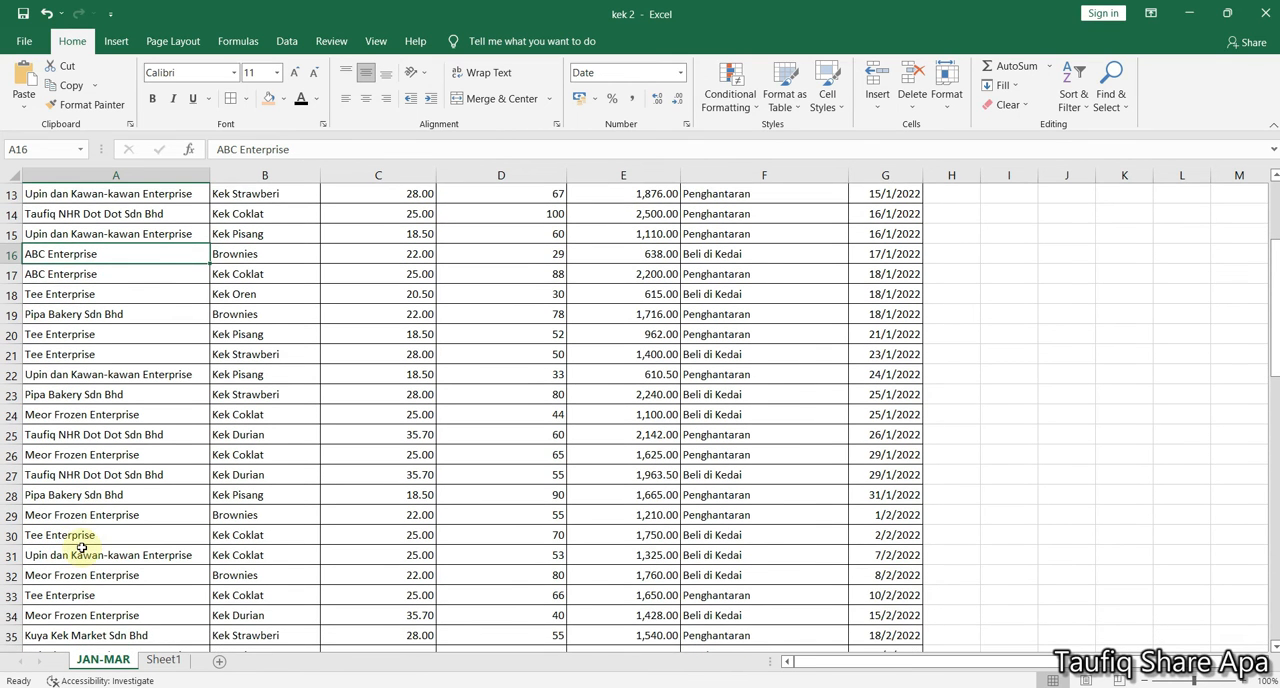
scroll(85, 545, "up", 4)
left_click(1118, 106)
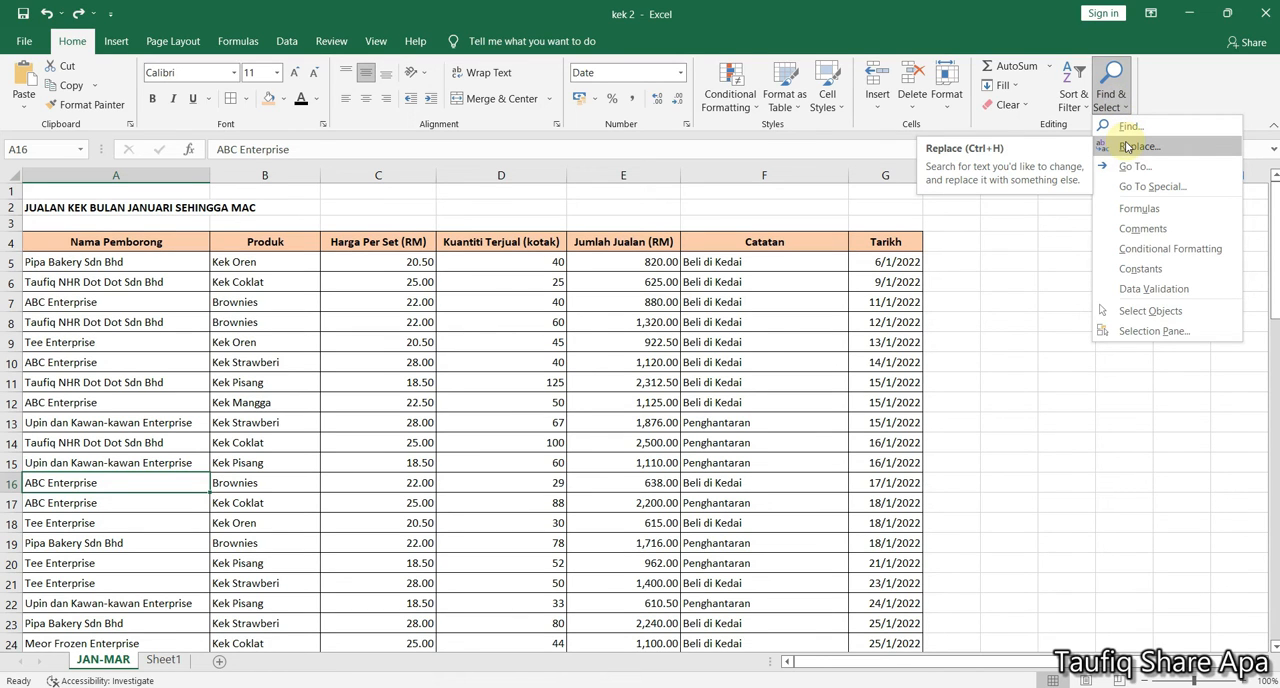
left_click(1127, 147)
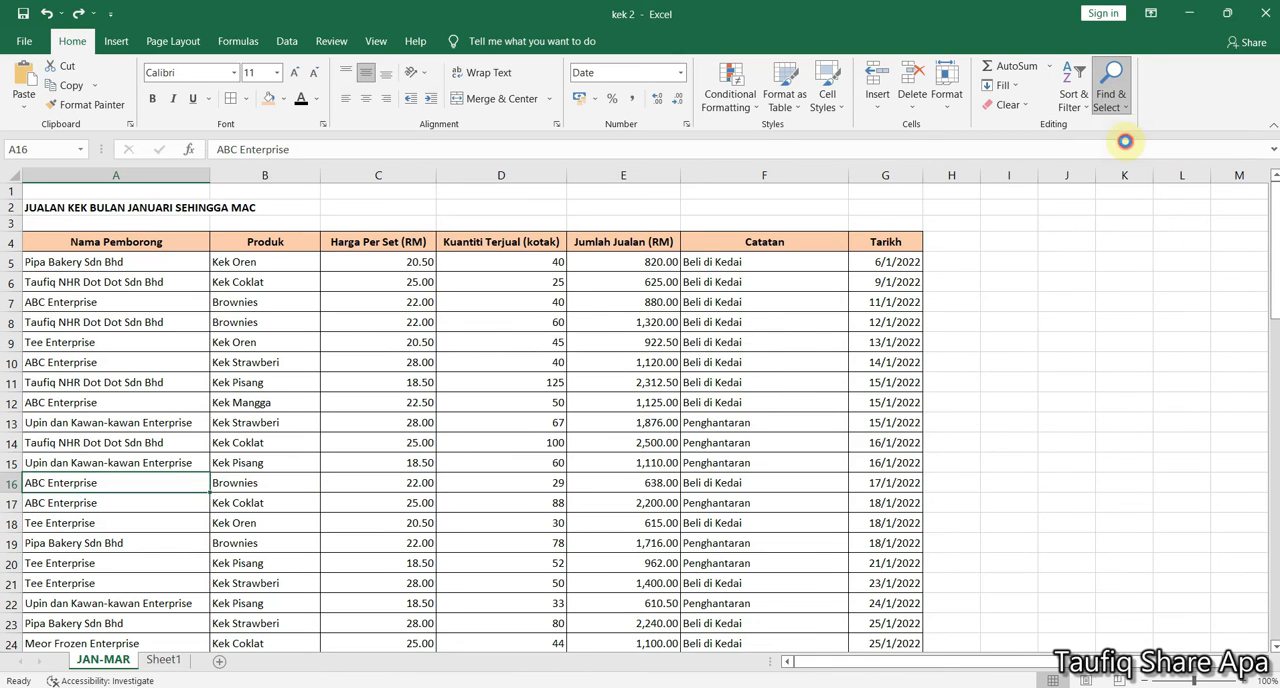
left_click_drag(690, 360, 708, 297)
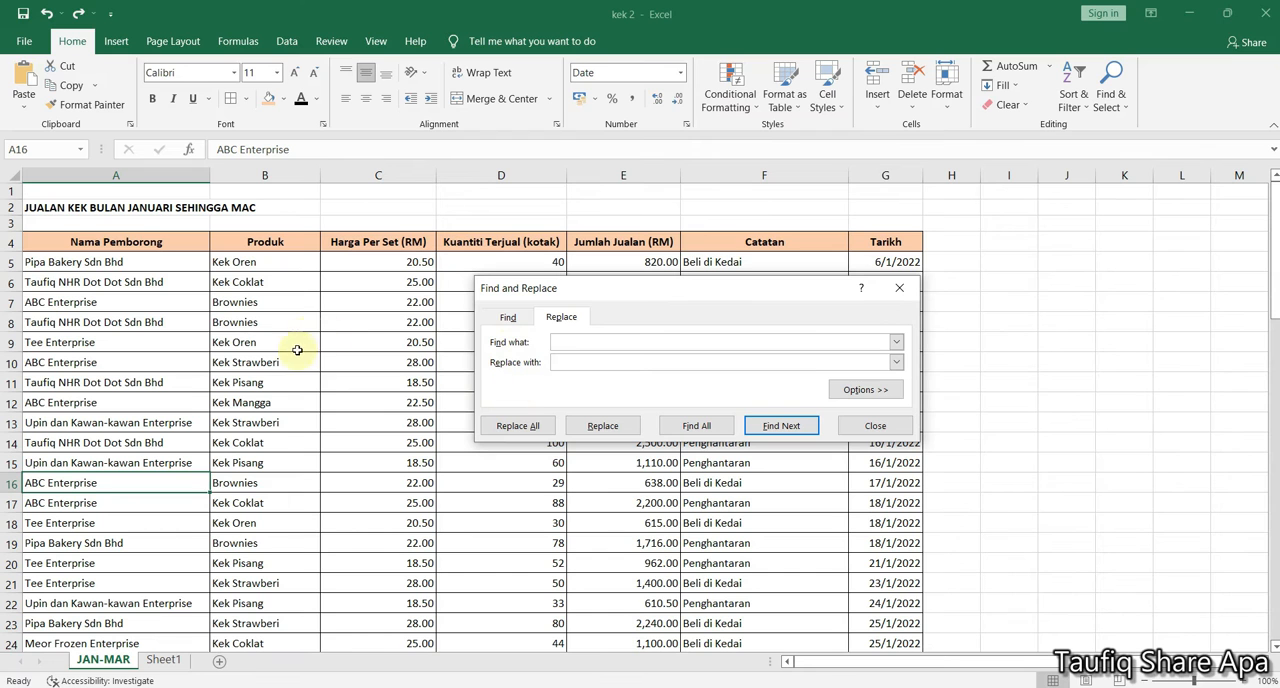
Copy ABC Enterprise from cell A16 as the search text and set the replacement text to ABCDEF Enterprise
left_click_drag(295, 149, 175, 149)
key("ctrl+c")
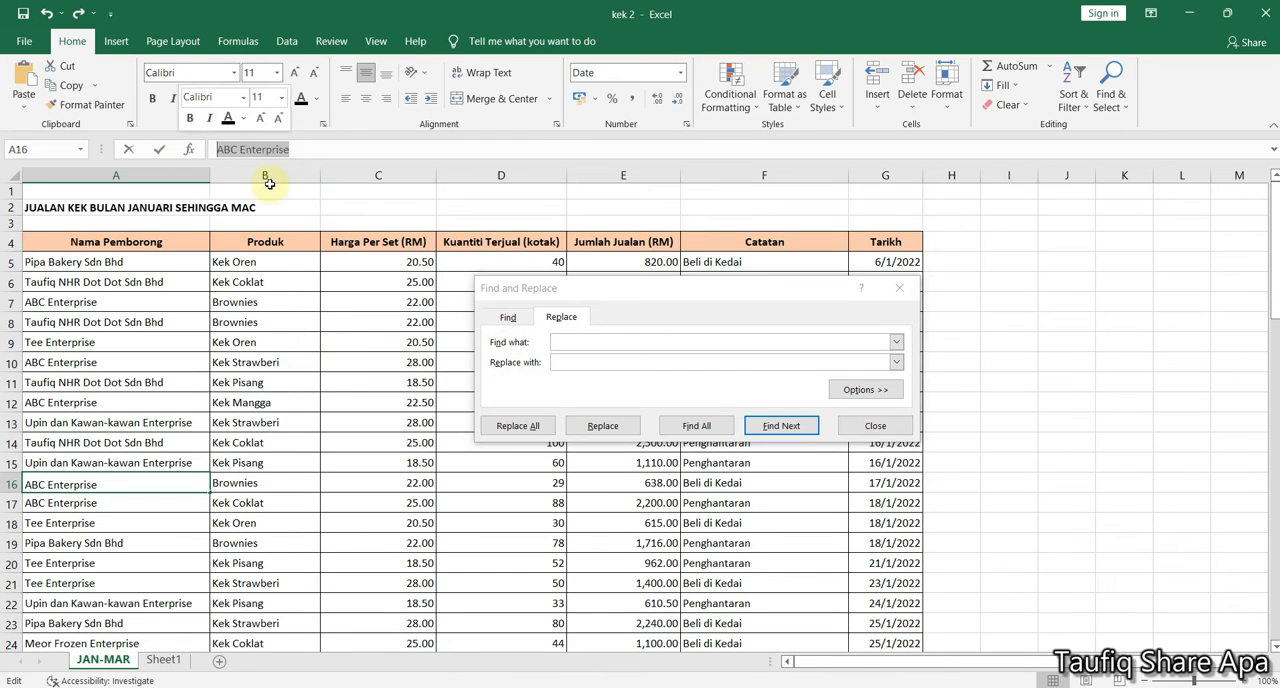
right_click(262, 150)
left_click(290, 178)
left_click(557, 341)
right_click(560, 341)
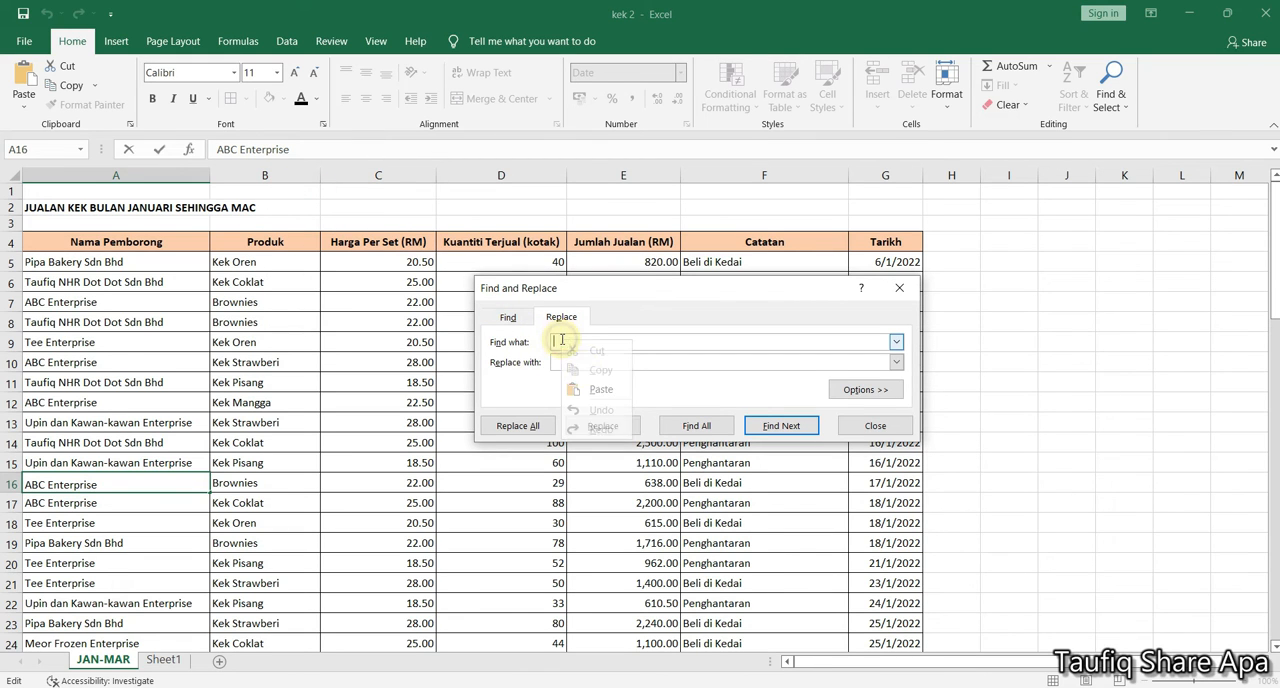
left_click(591, 392)
left_click(578, 363)
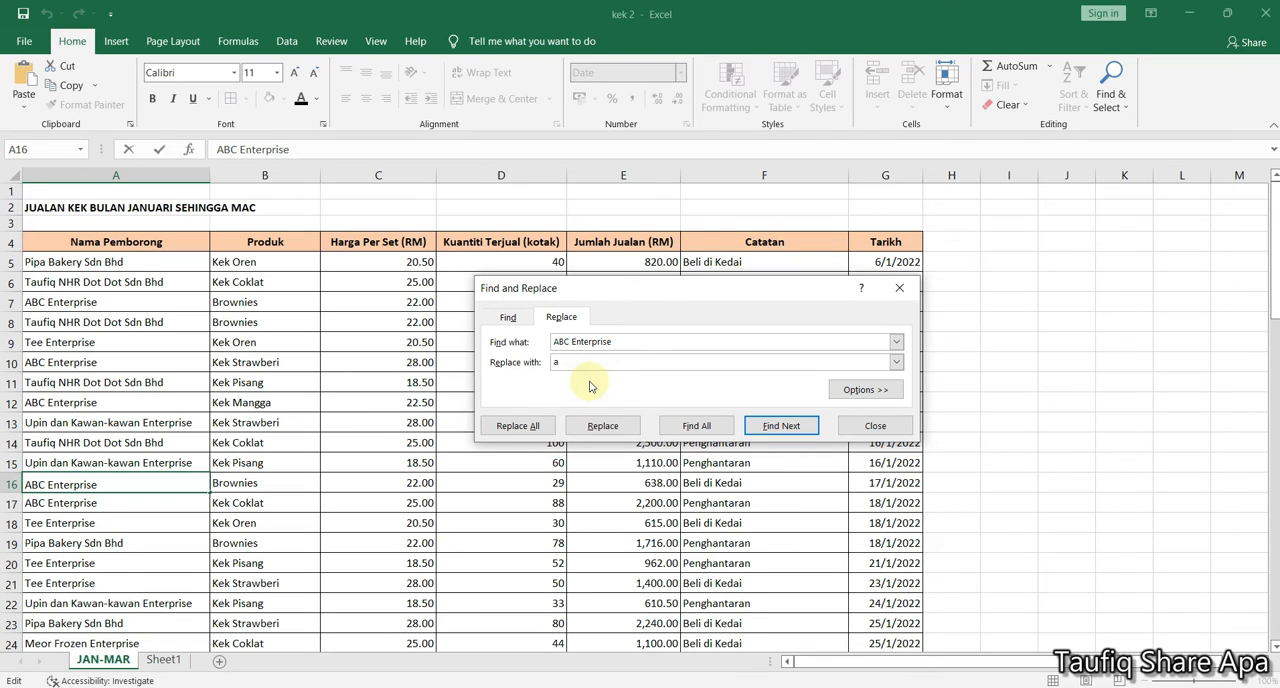
type("ABCDEF Enterprise")
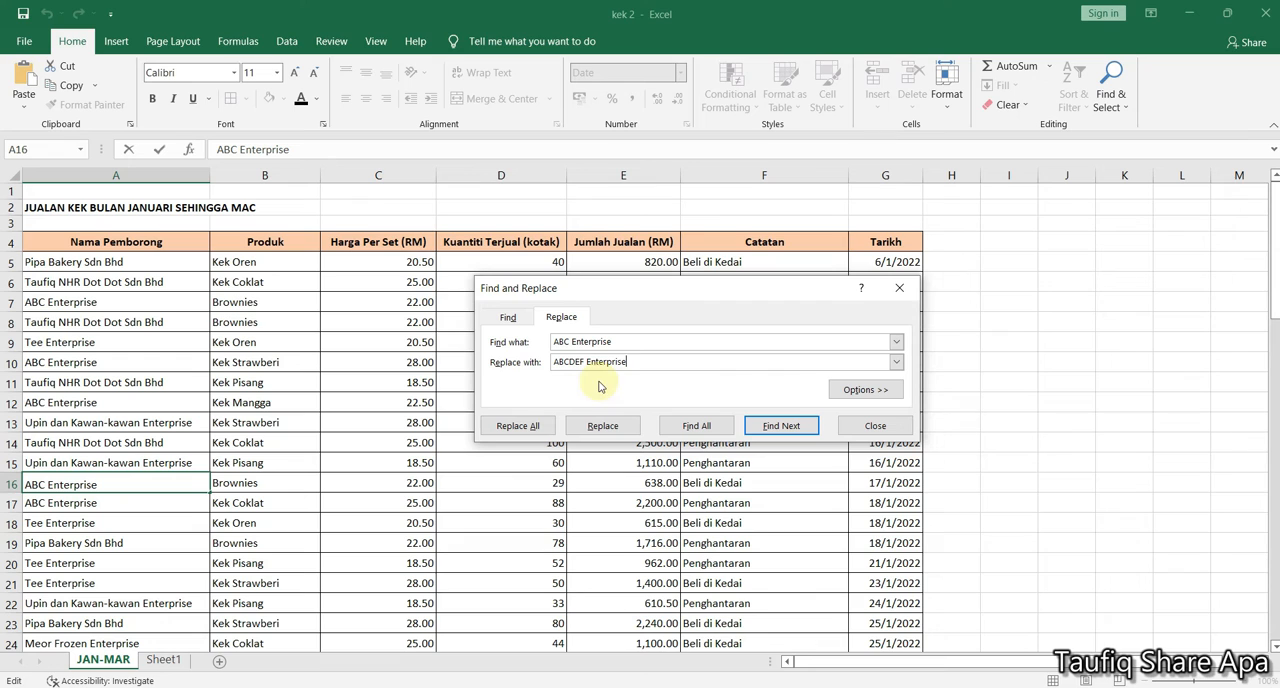
Examine the extended replace options and the available Within scopes, keeping the scope on Sheet
left_click(840, 390)
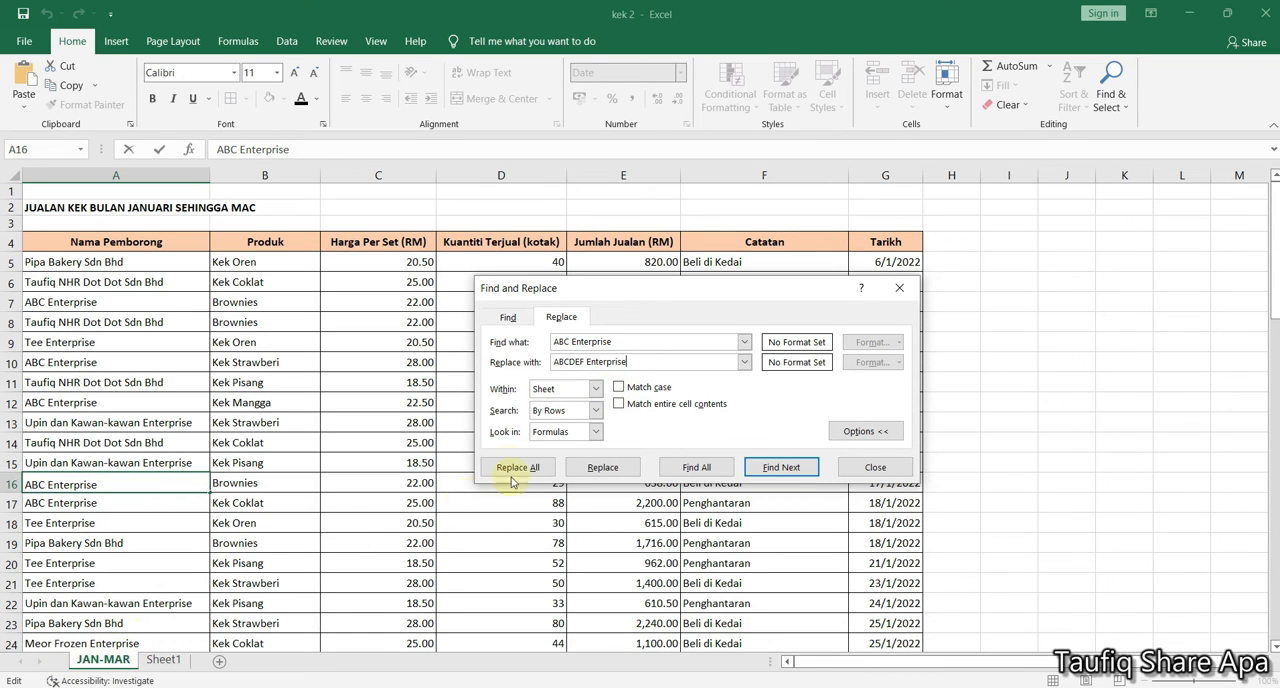
left_click(595, 389)
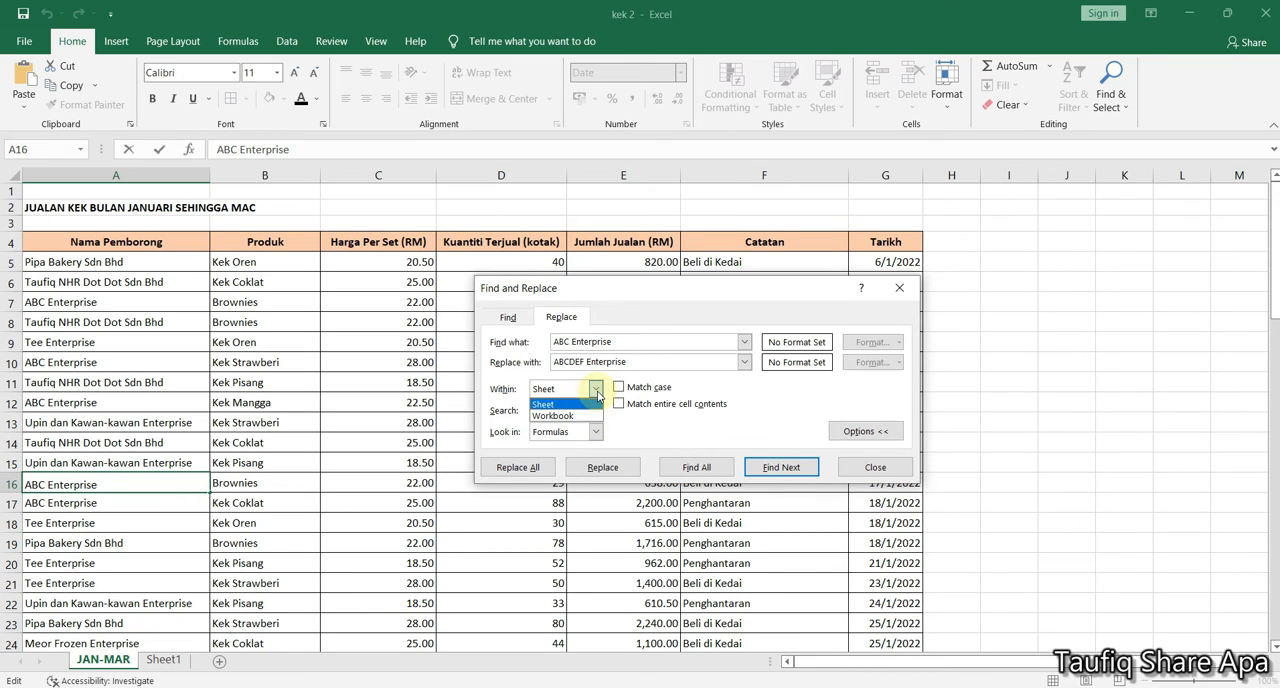
left_click(597, 394)
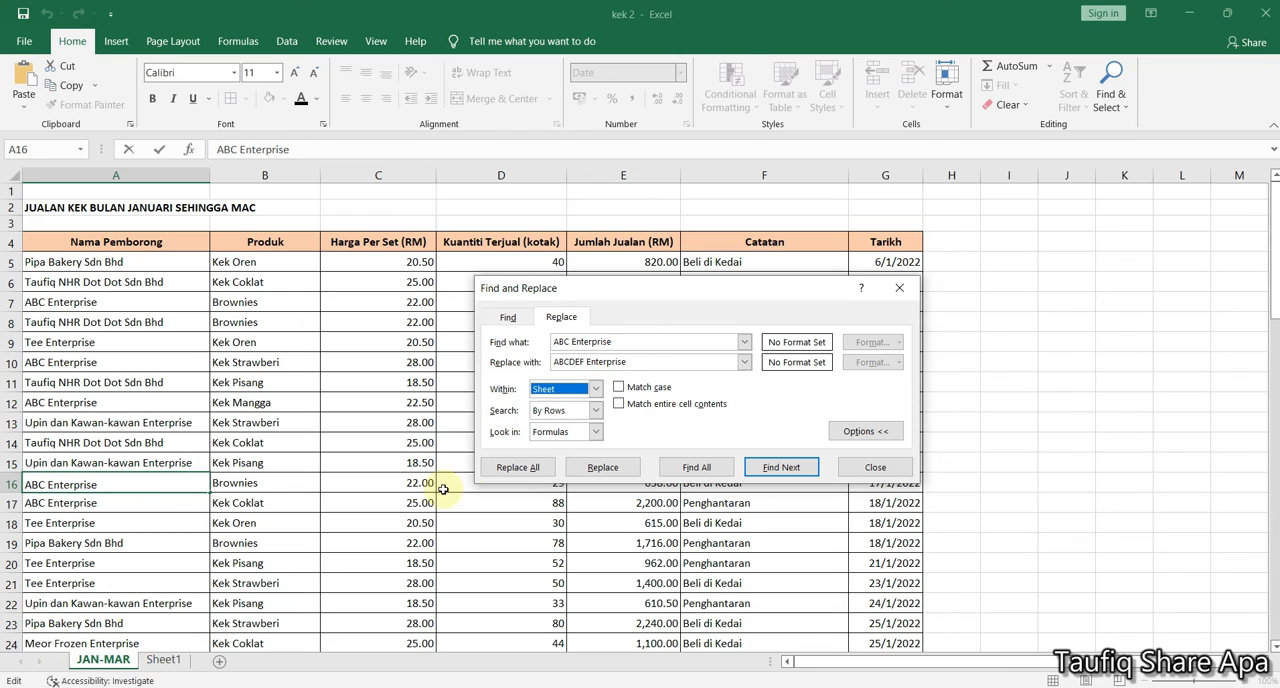
left_click(851, 430)
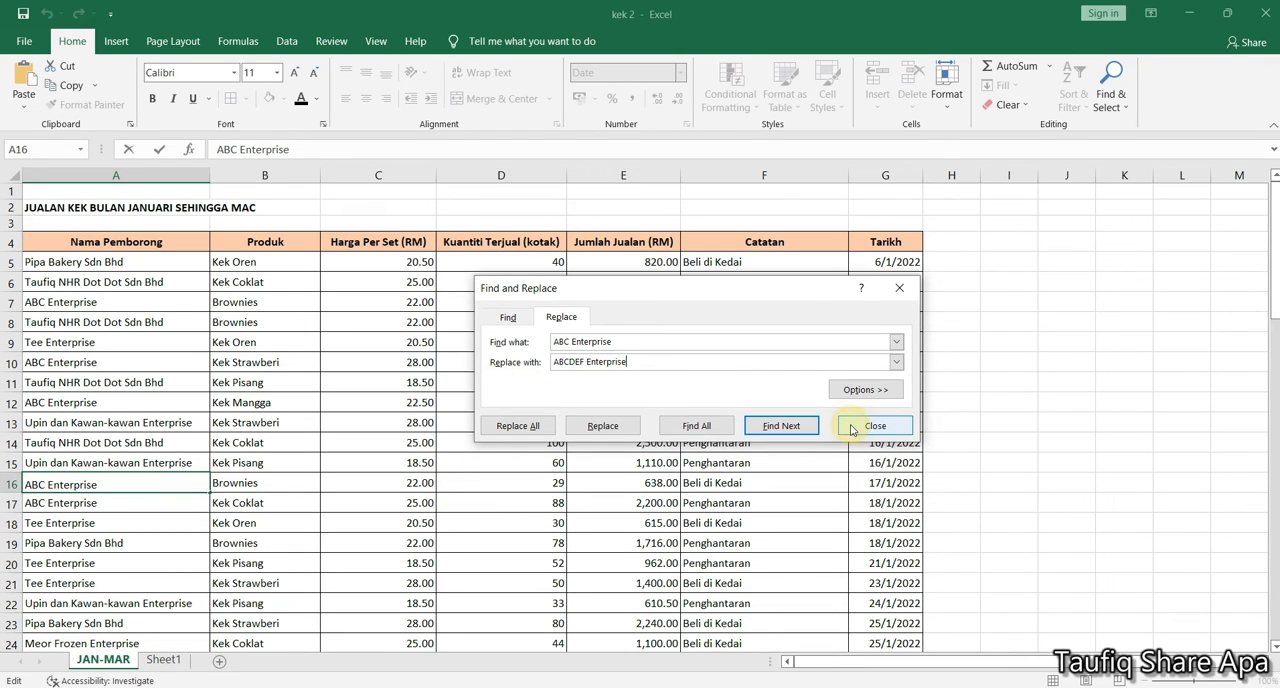
Replace every ABC Enterprise on the JAN-MAR sheet with ABCDEF Enterprise and close the dialog
left_click(518, 426)
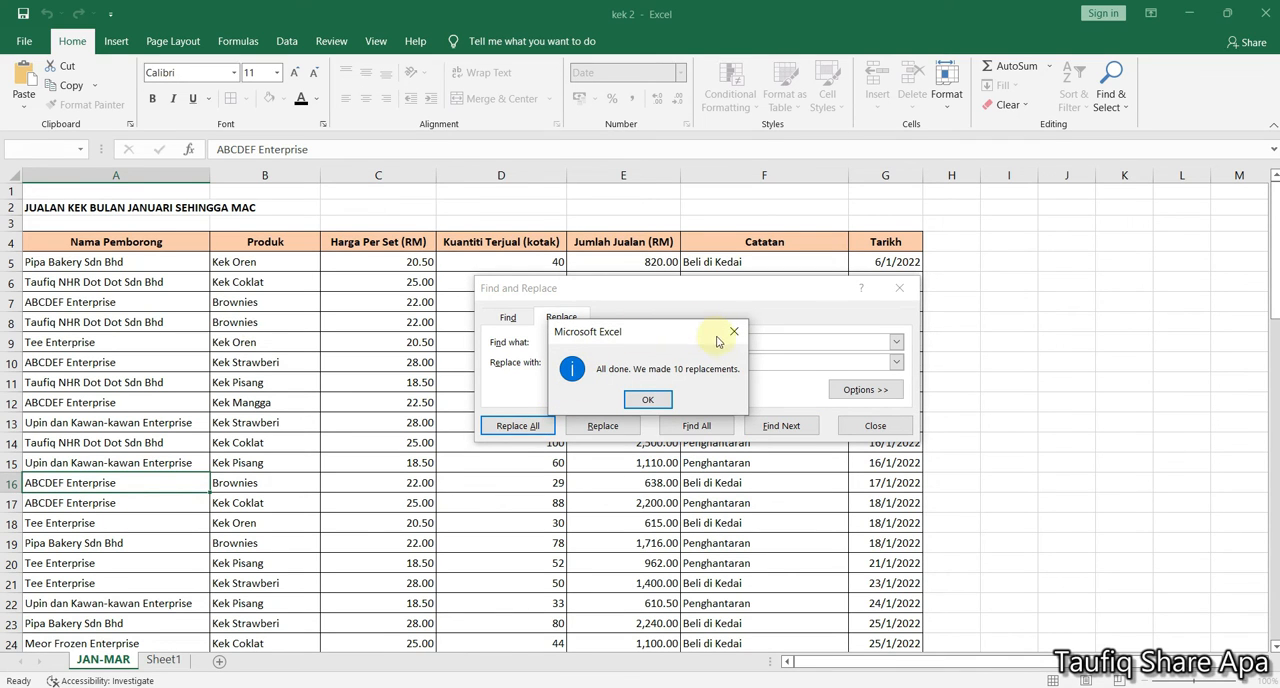
left_click(648, 400)
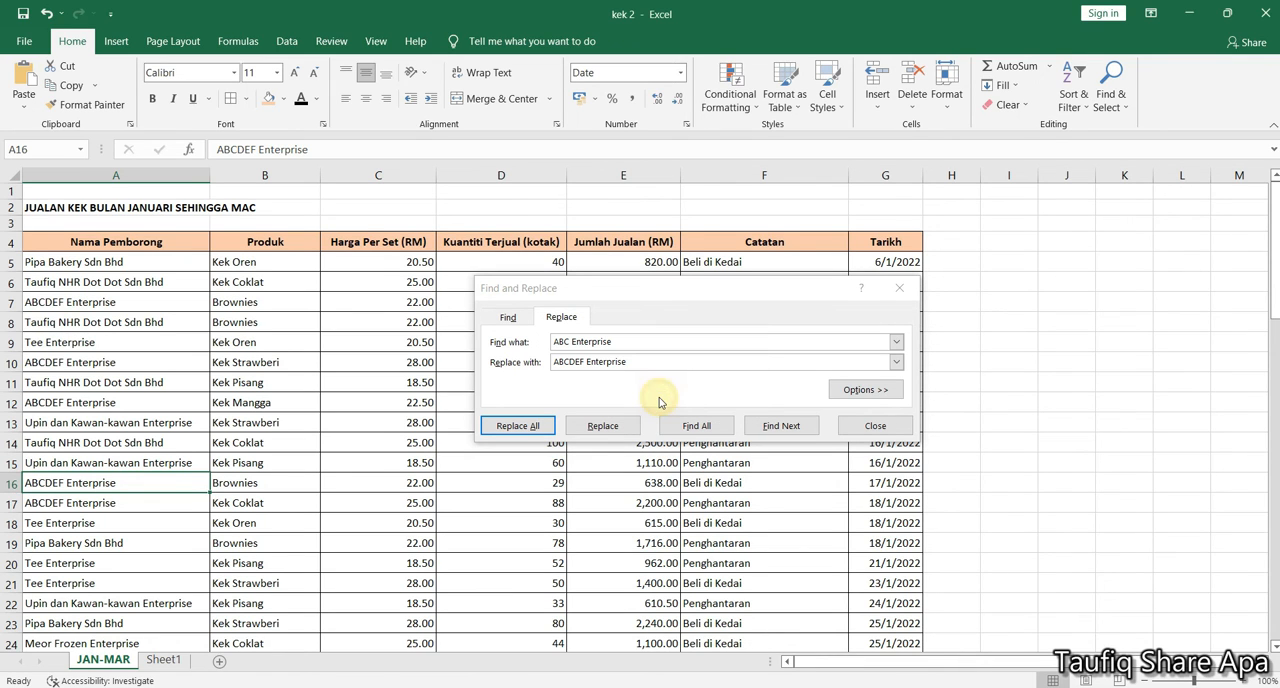
left_click(862, 426)
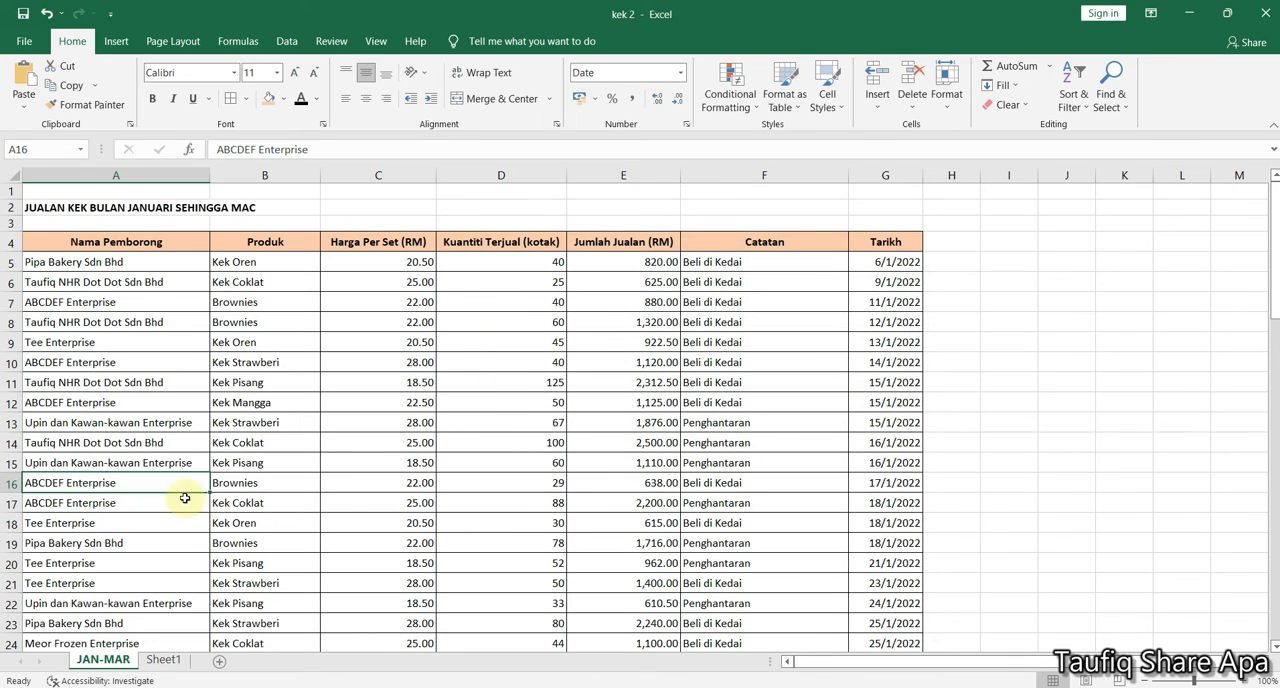
left_click(122, 502)
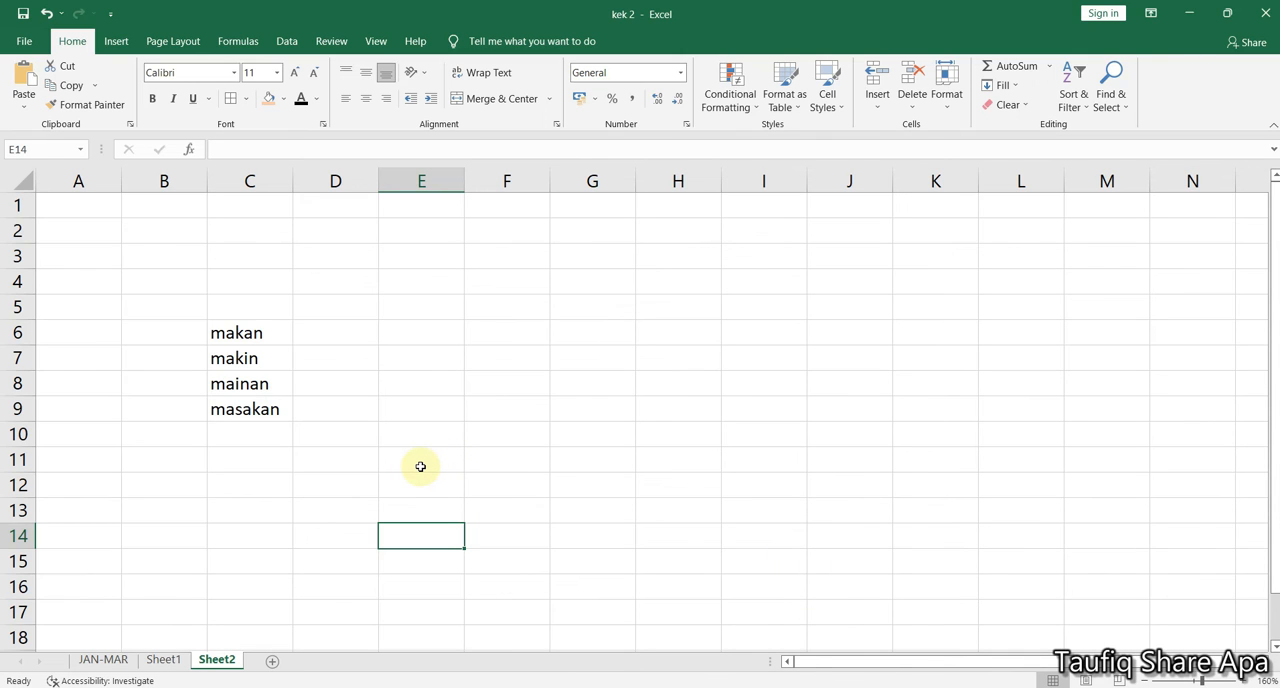
Open Find on Sheet2 and clear the previous search and replacement texts
left_click(1118, 105)
left_click(1125, 124)
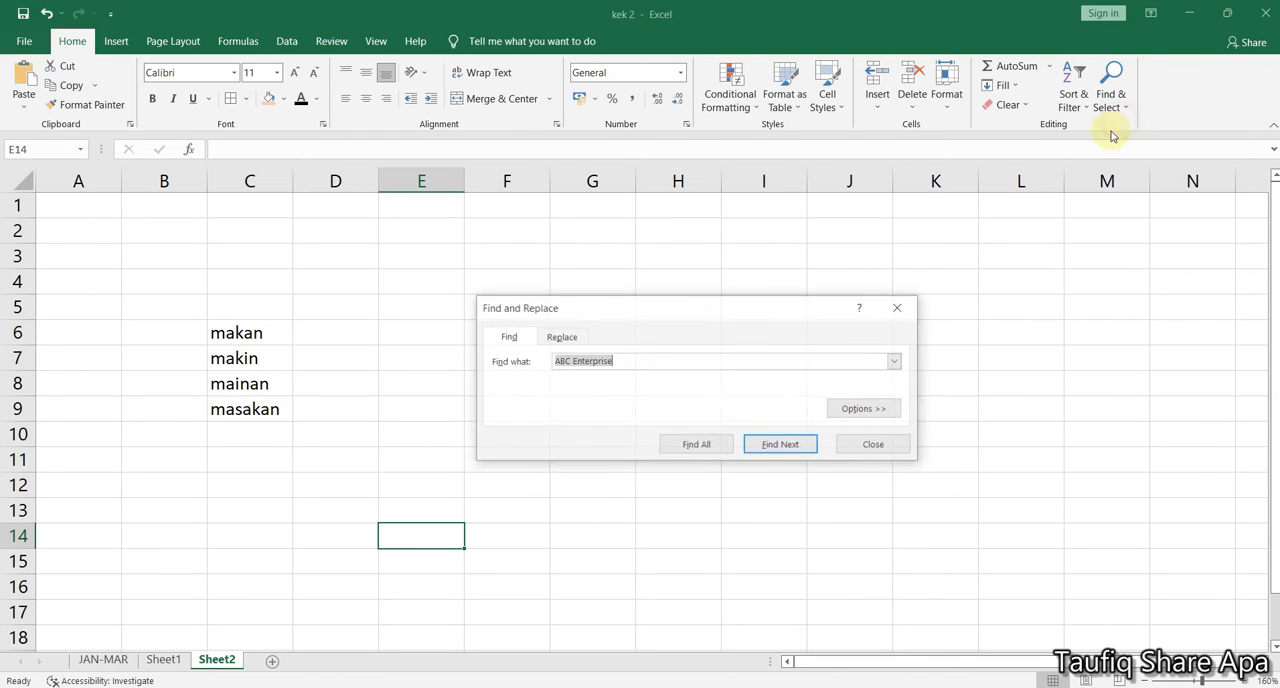
key("BackSpace")
left_click(561, 338)
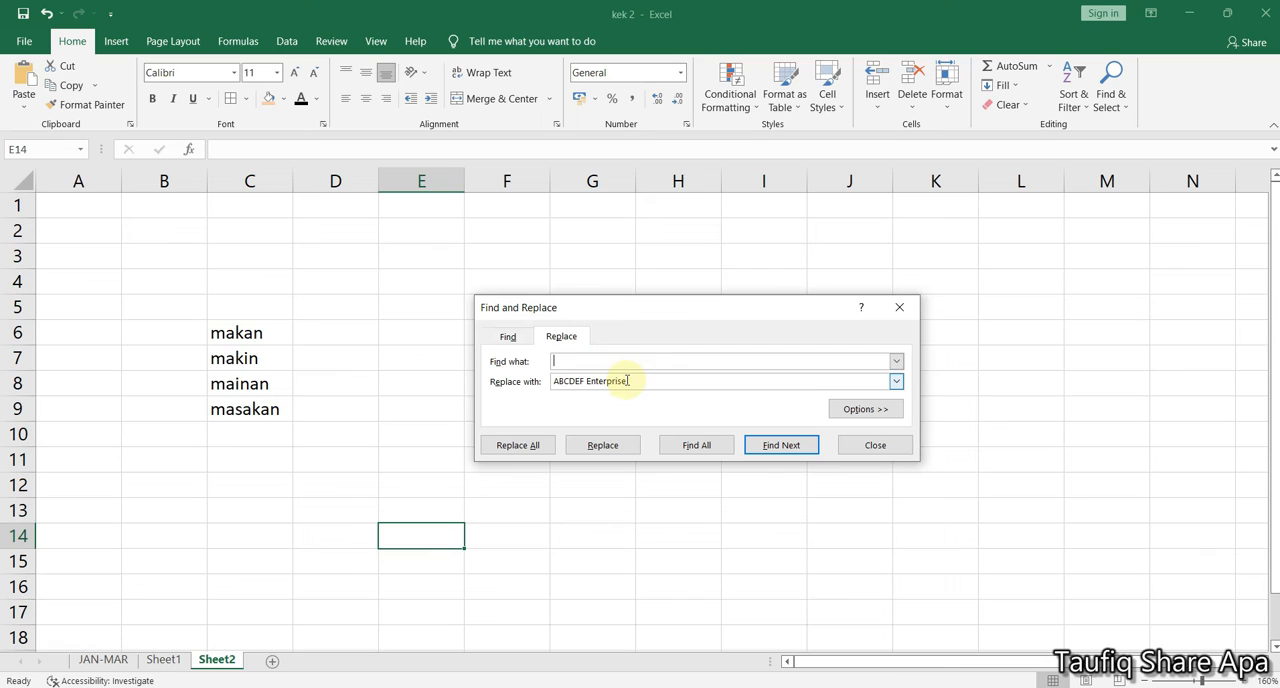
left_click_drag(634, 380, 545, 381)
key("BackSpace")
left_click(508, 337)
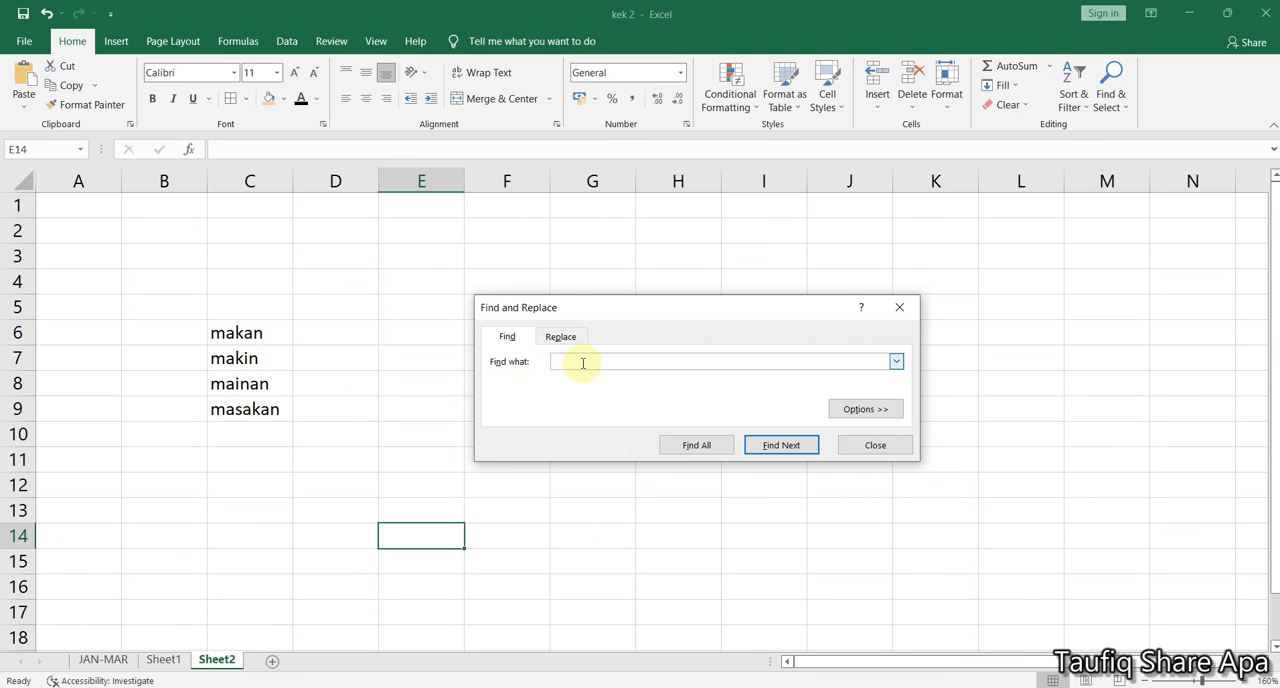
Find all cells on Sheet2 matching mak?n and go through the listed matches
type("n")
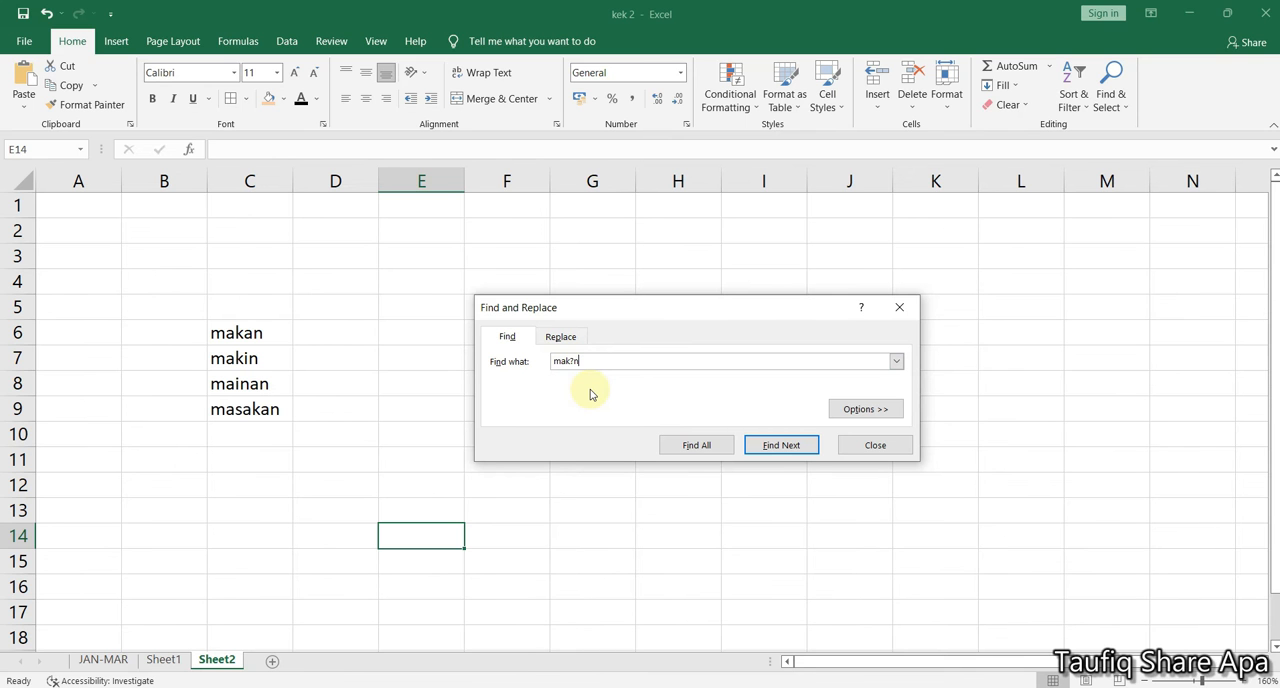
left_click(672, 449)
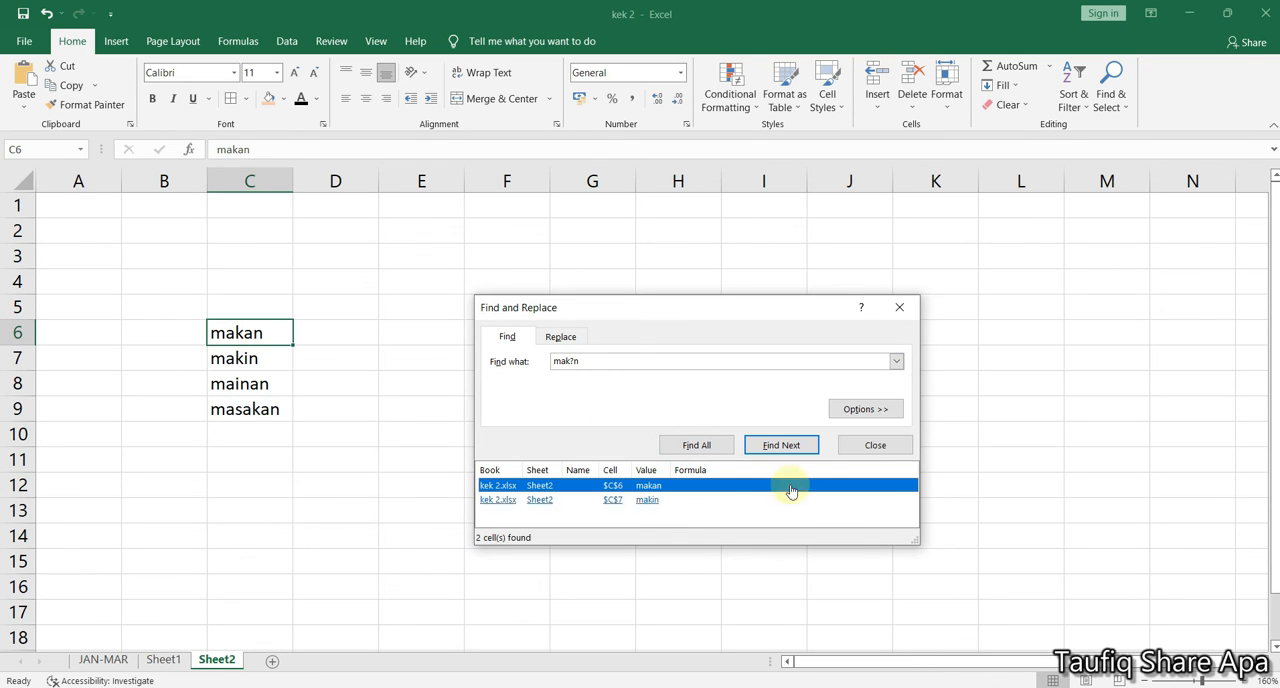
left_click_drag(695, 307, 553, 207)
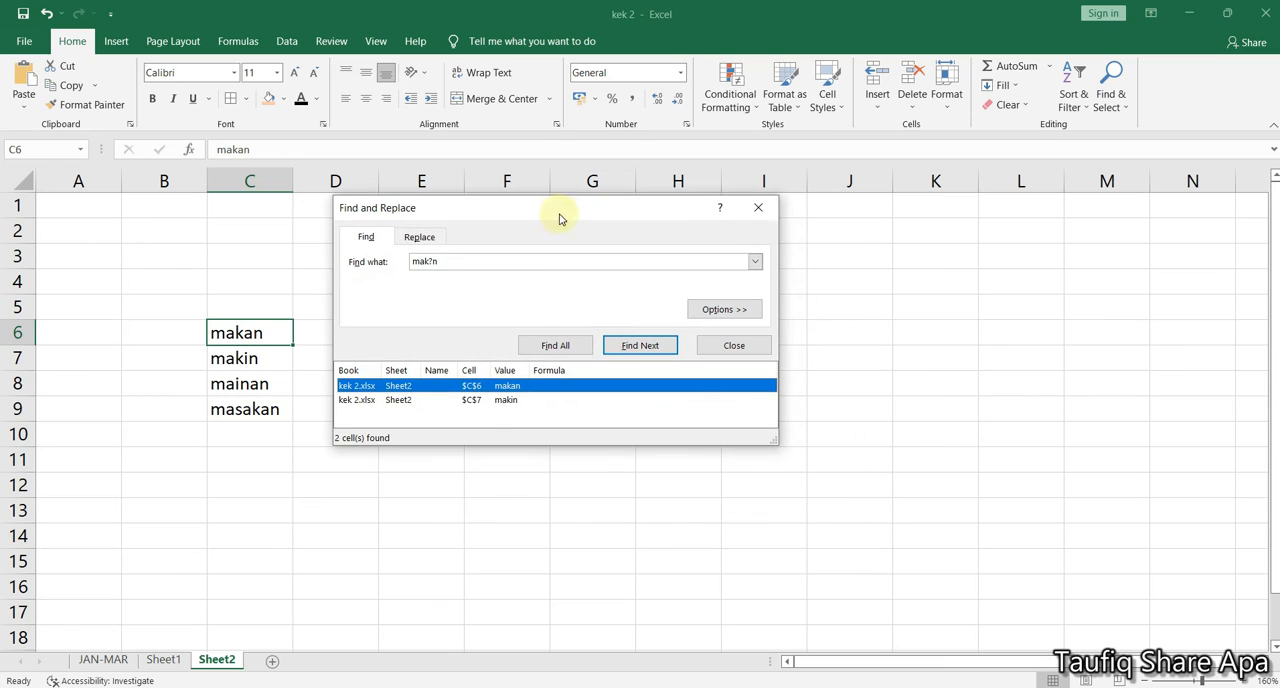
left_click(515, 401)
left_click(512, 386)
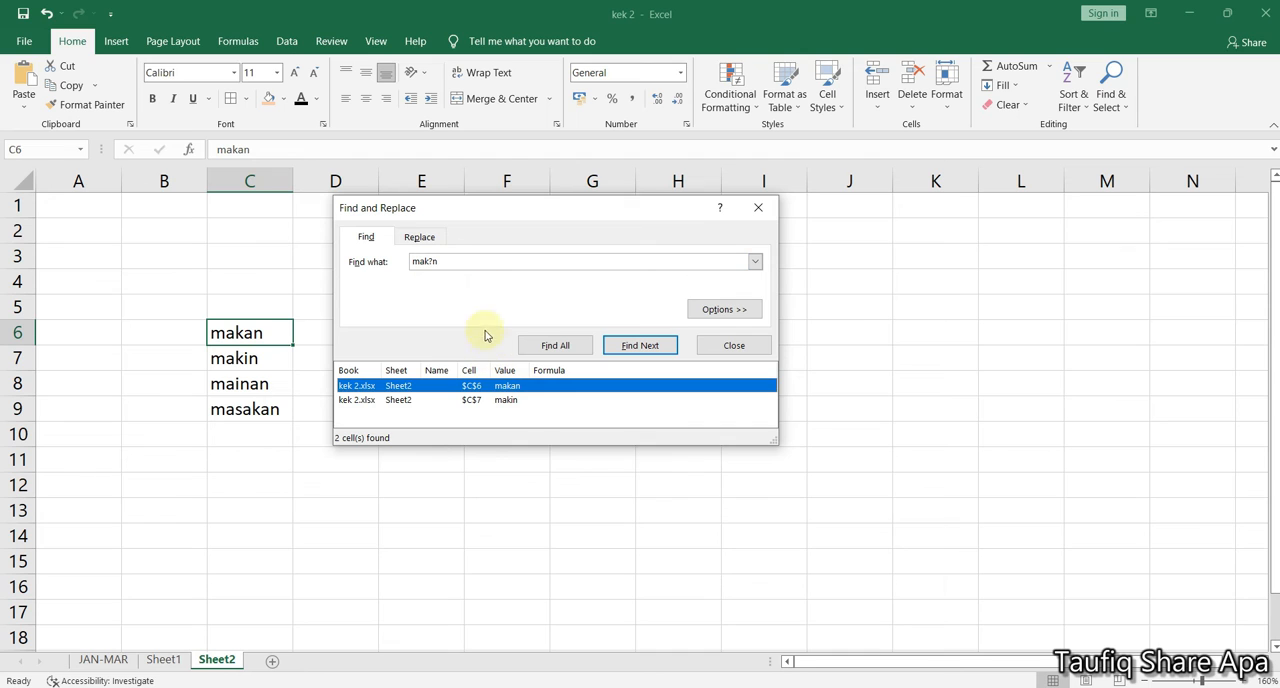
Find all cells matching m*n, enlarge the results list and go through the matches down to C9
left_click_drag(443, 206, 492, 282)
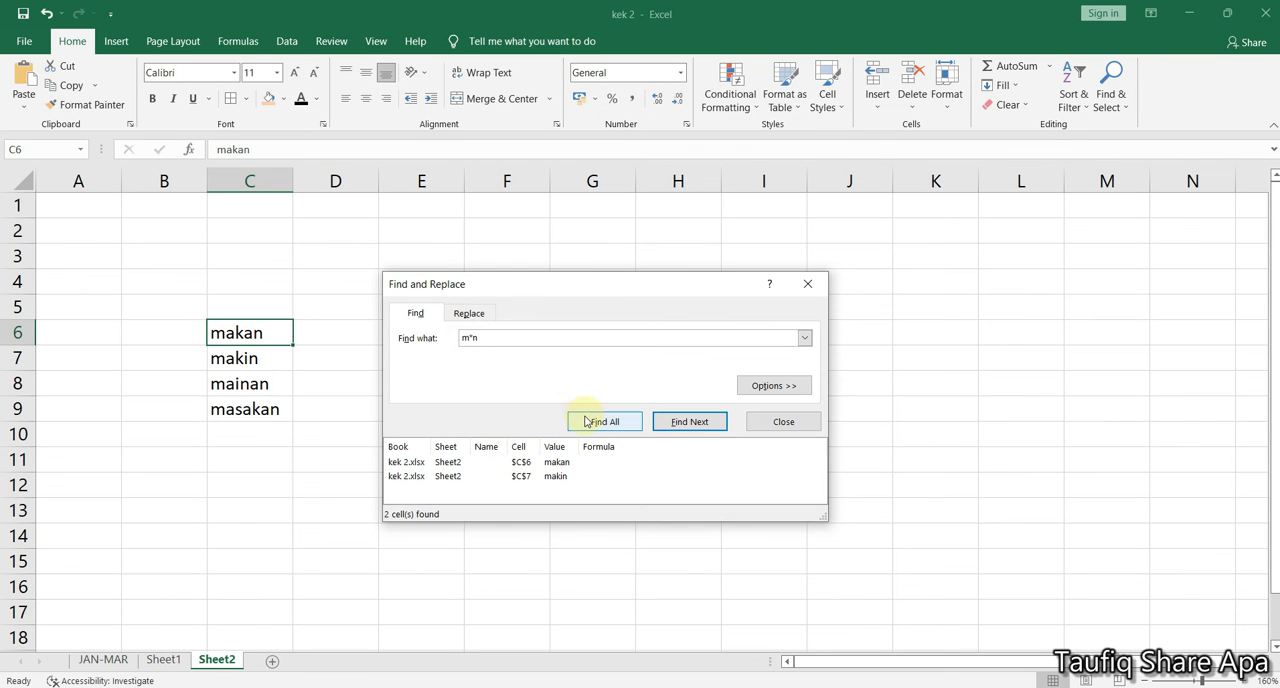
left_click(586, 421)
left_click_drag(584, 285, 571, 220)
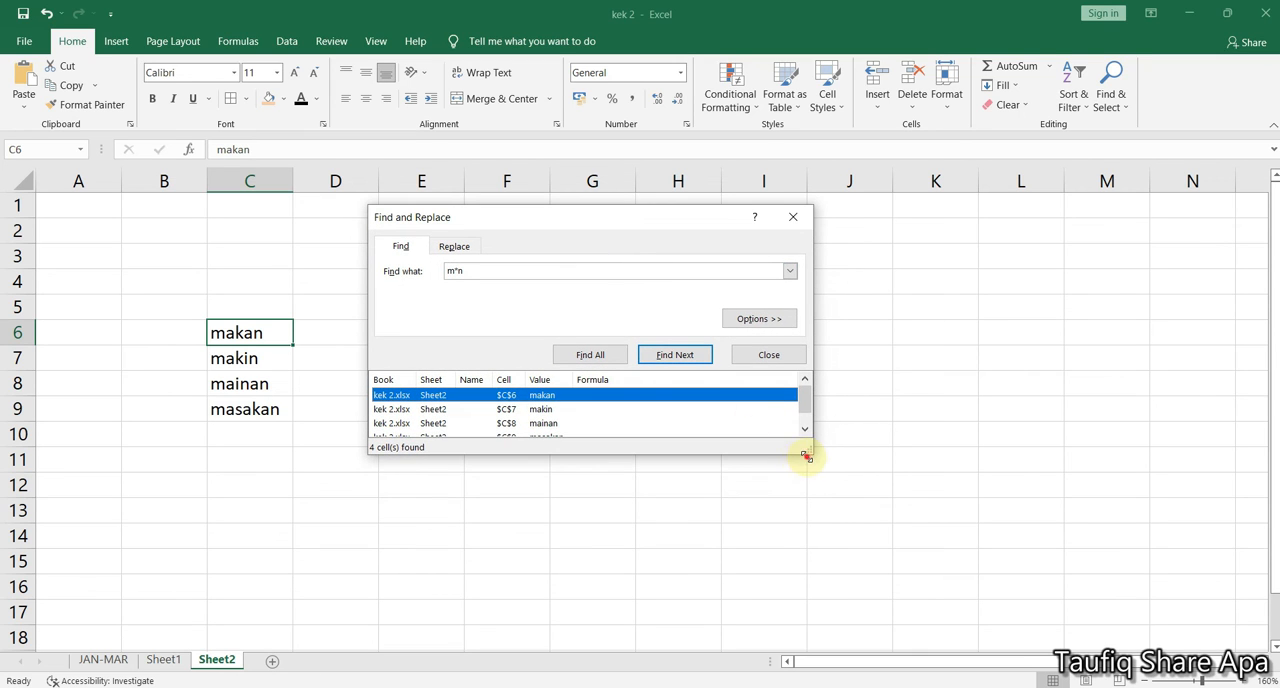
left_click_drag(806, 455, 806, 516)
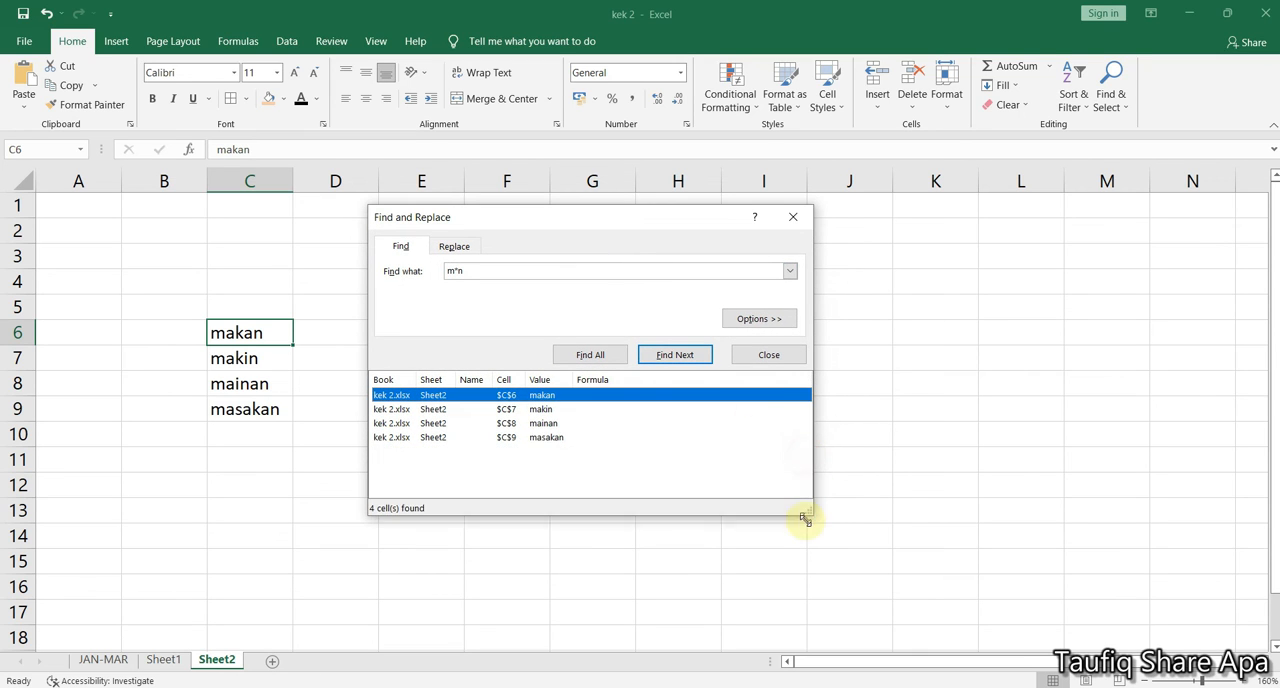
left_click(541, 409)
left_click(558, 424)
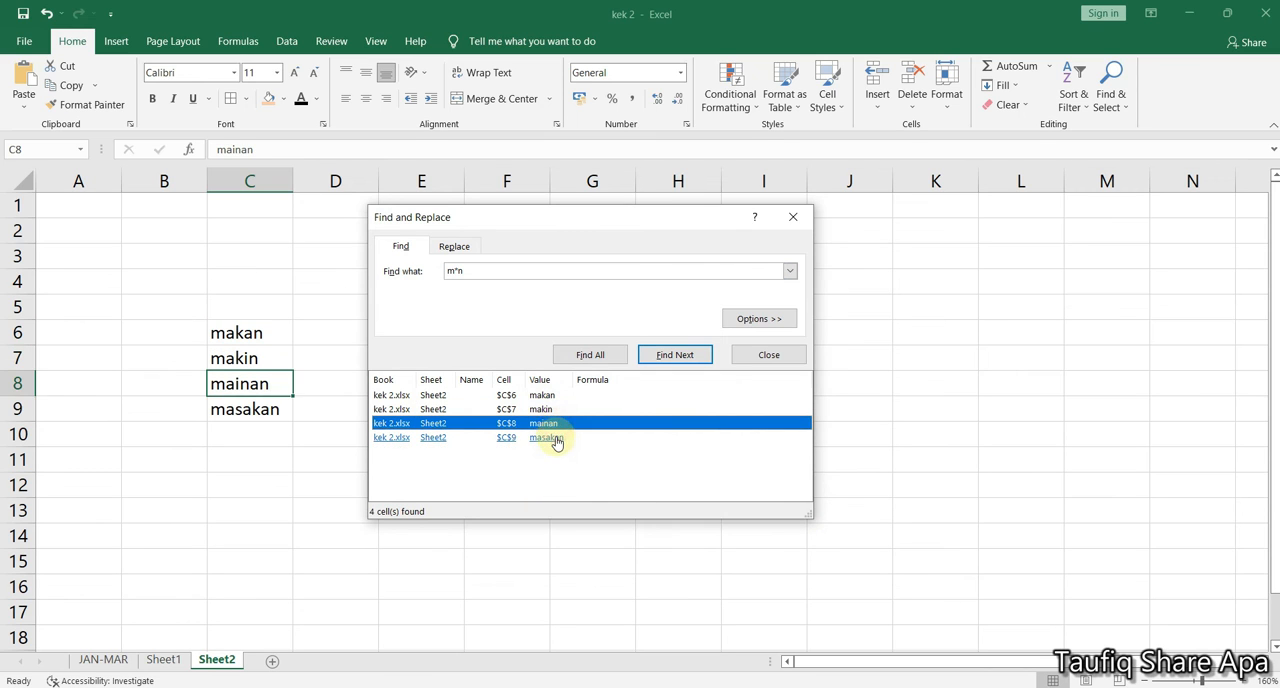
left_click(556, 439)
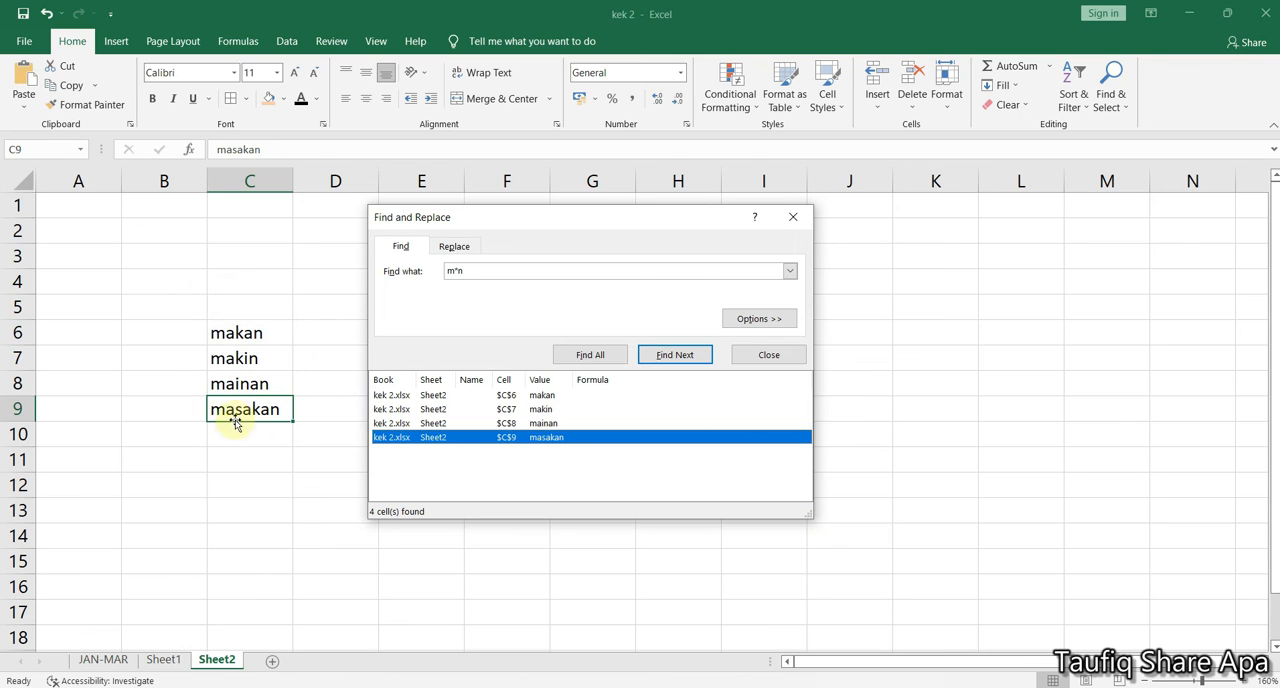
Enter durian in cell C10 and repeat the search for all cells matching m*n
left_click(267, 436)
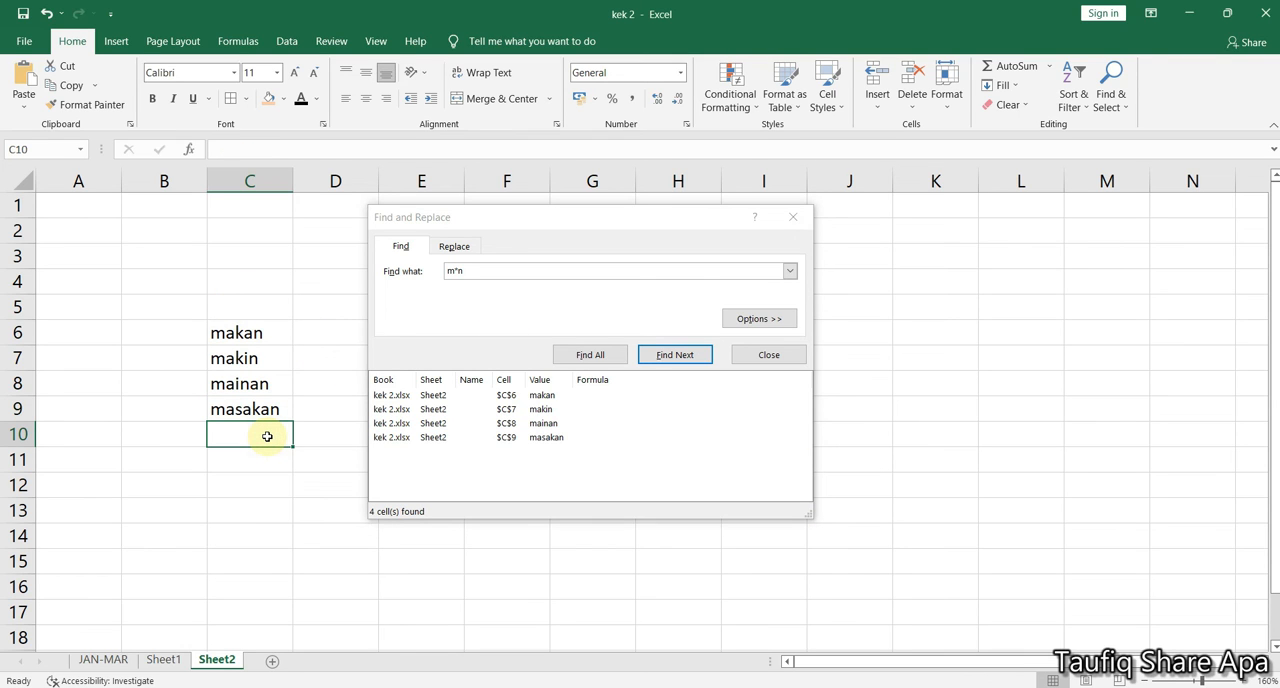
type("durian")
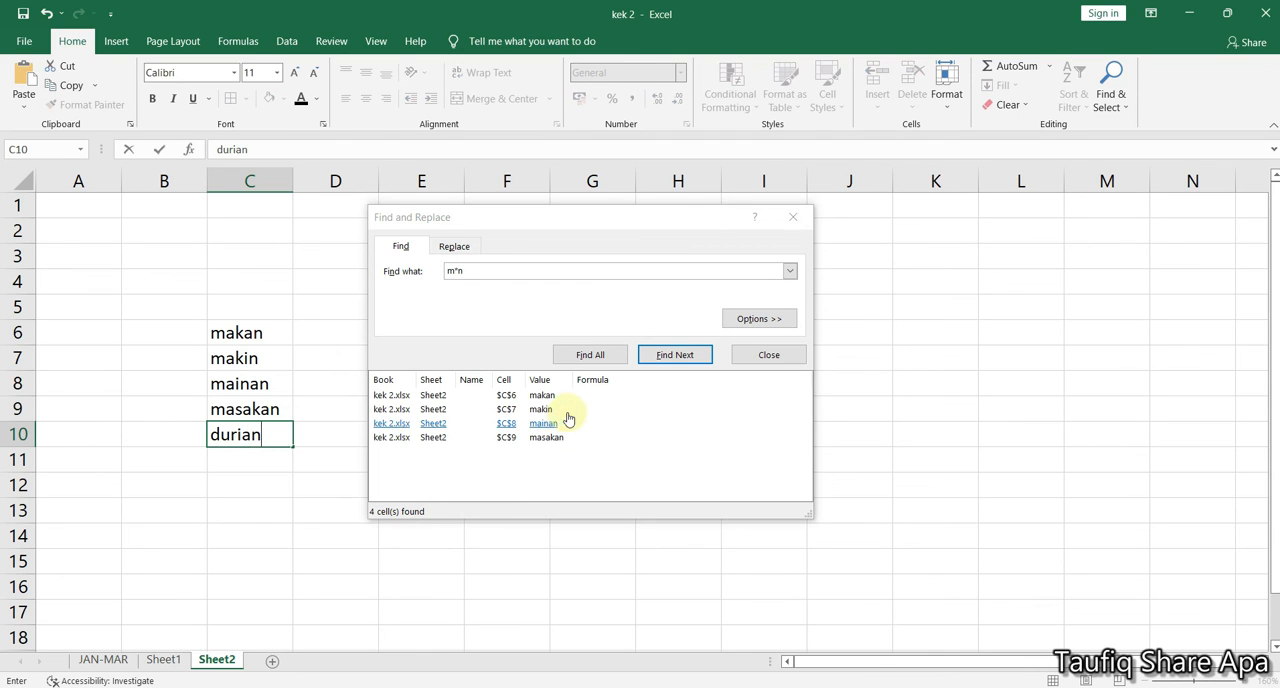
left_click(590, 354)
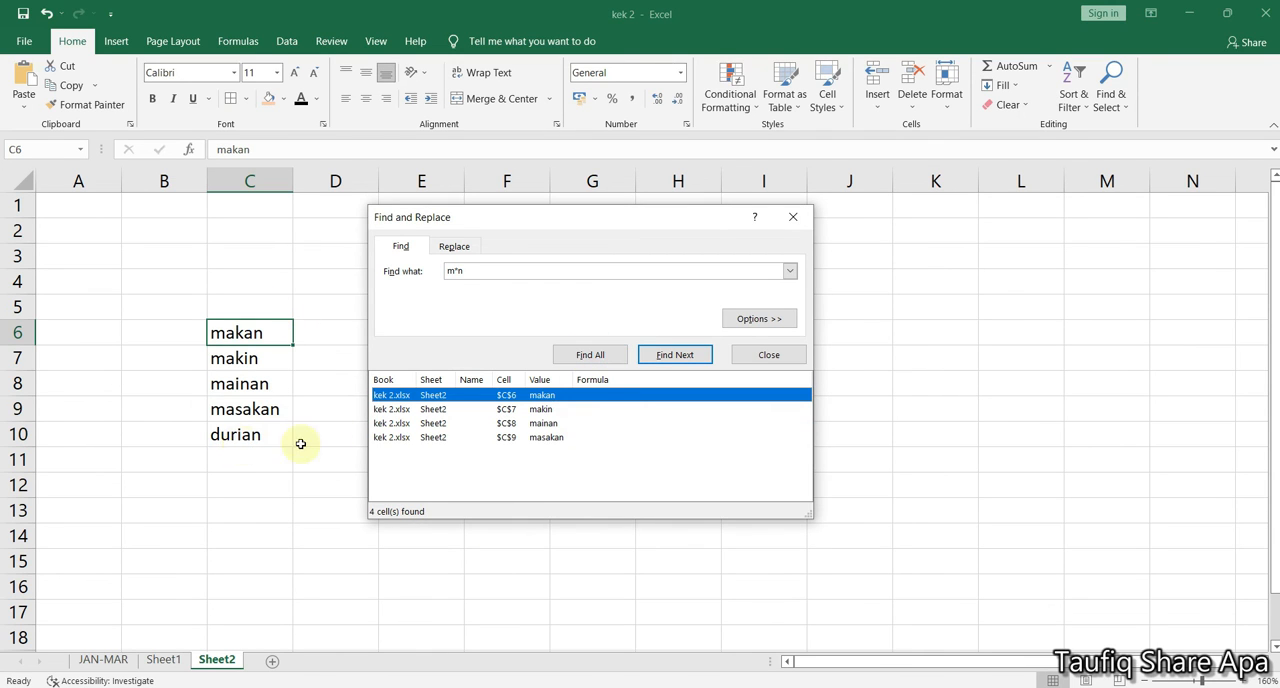
left_click(462, 271)
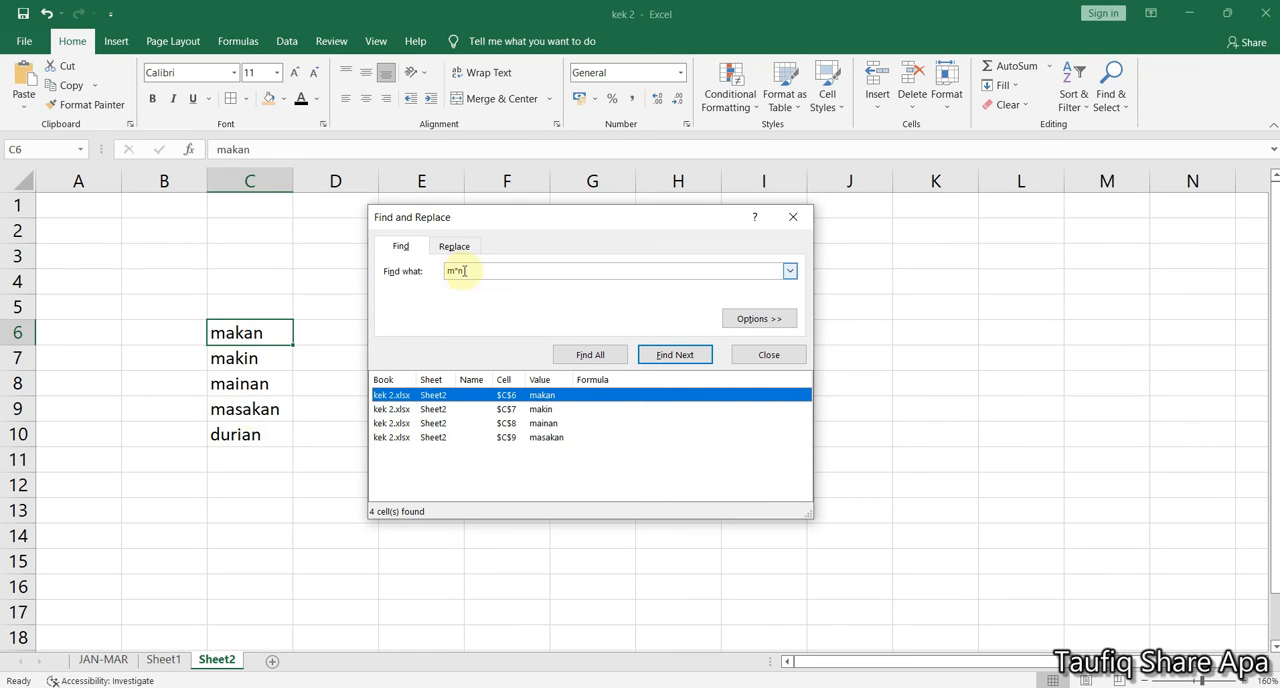
Replace all text matching m*n on Sheet2 with dadu
left_click_drag(467, 226, 450, 286)
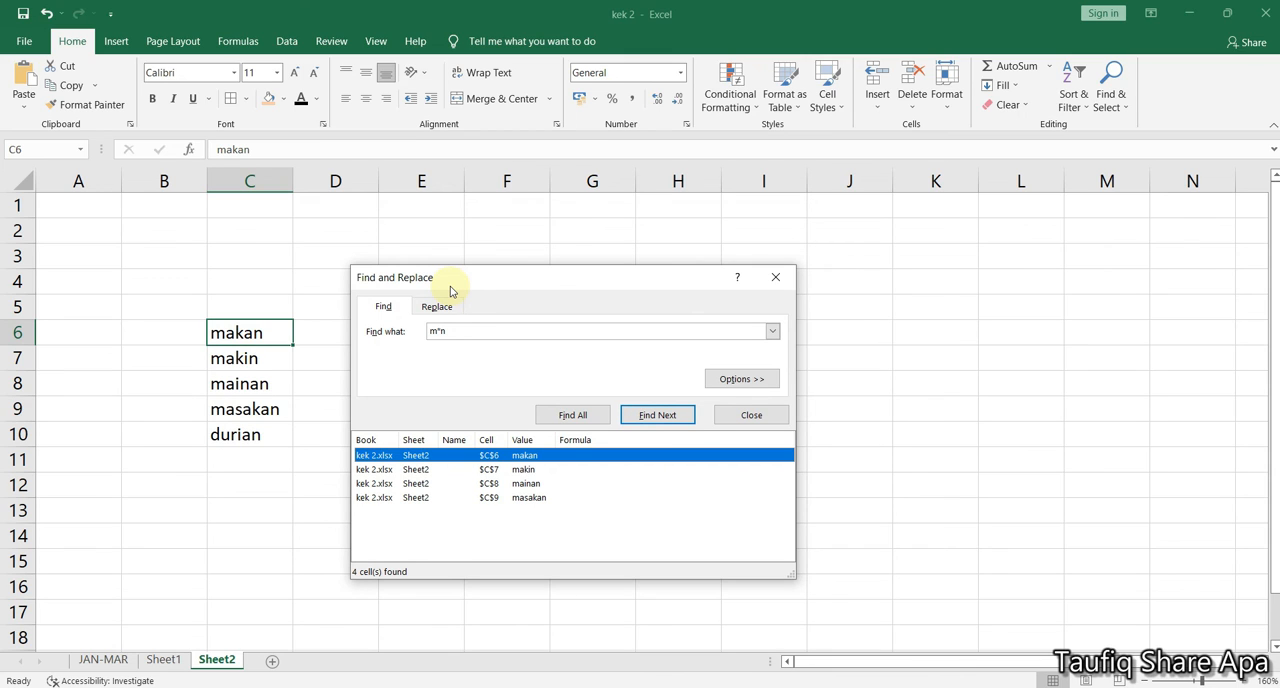
left_click(437, 305)
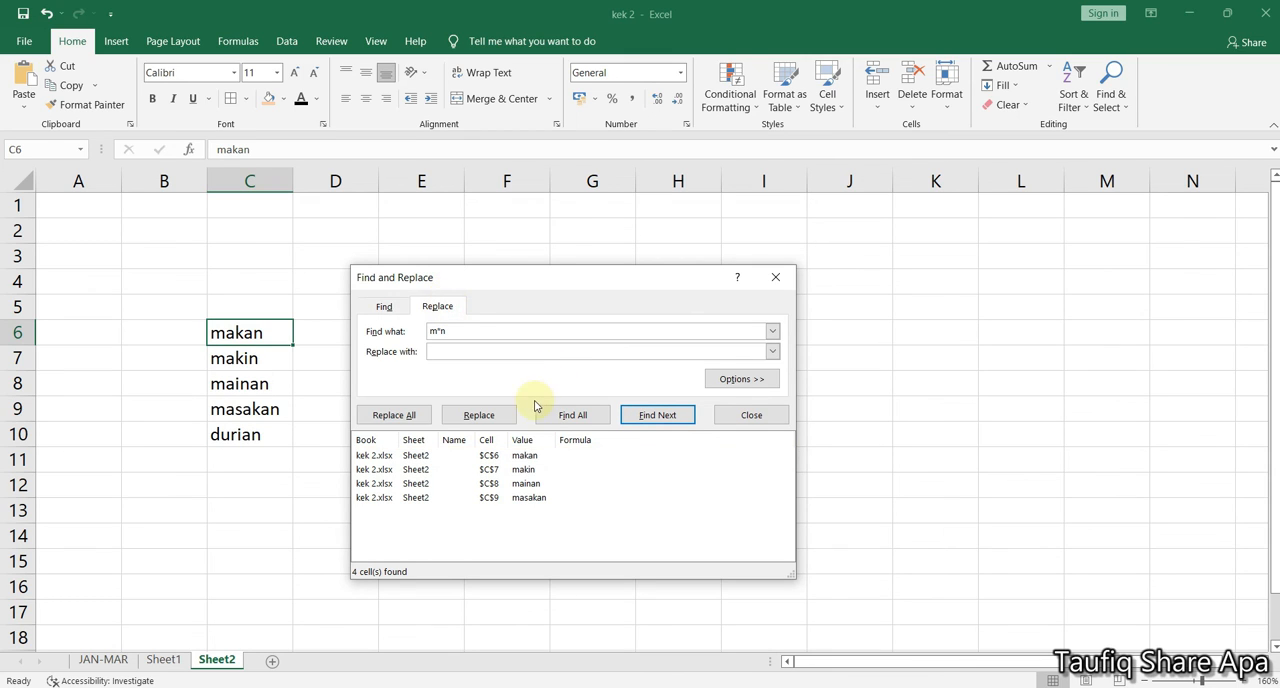
left_click(449, 351)
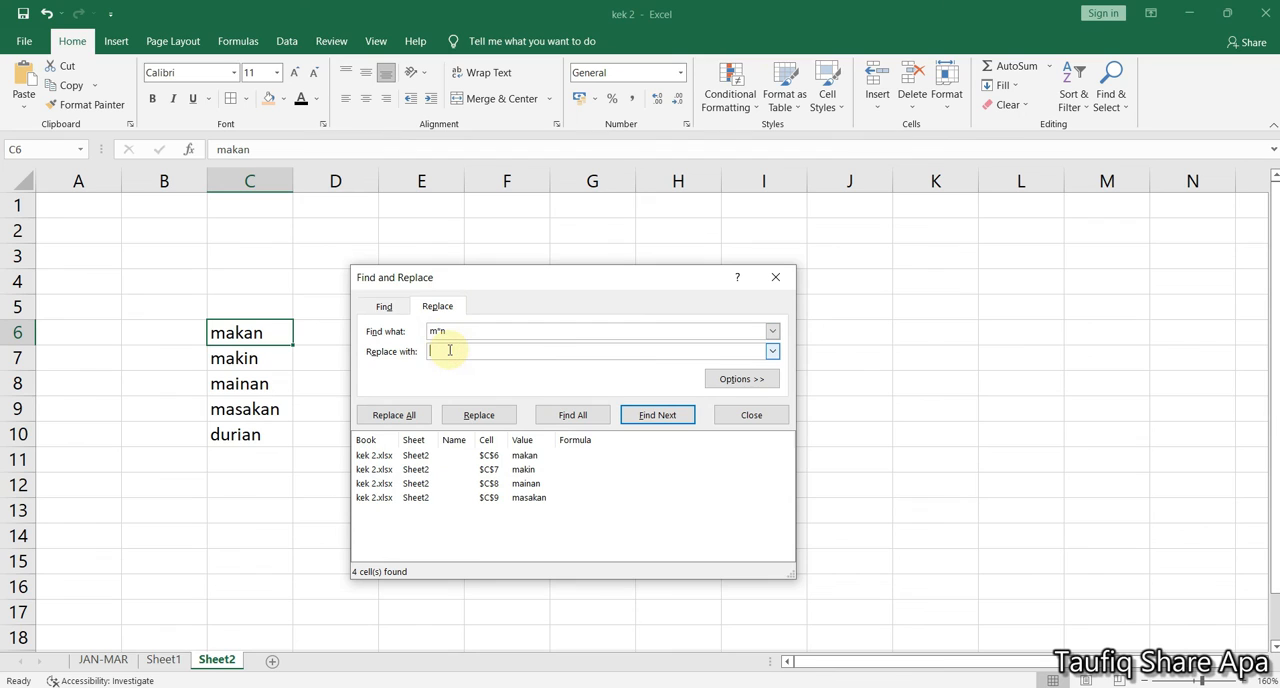
type("dadu")
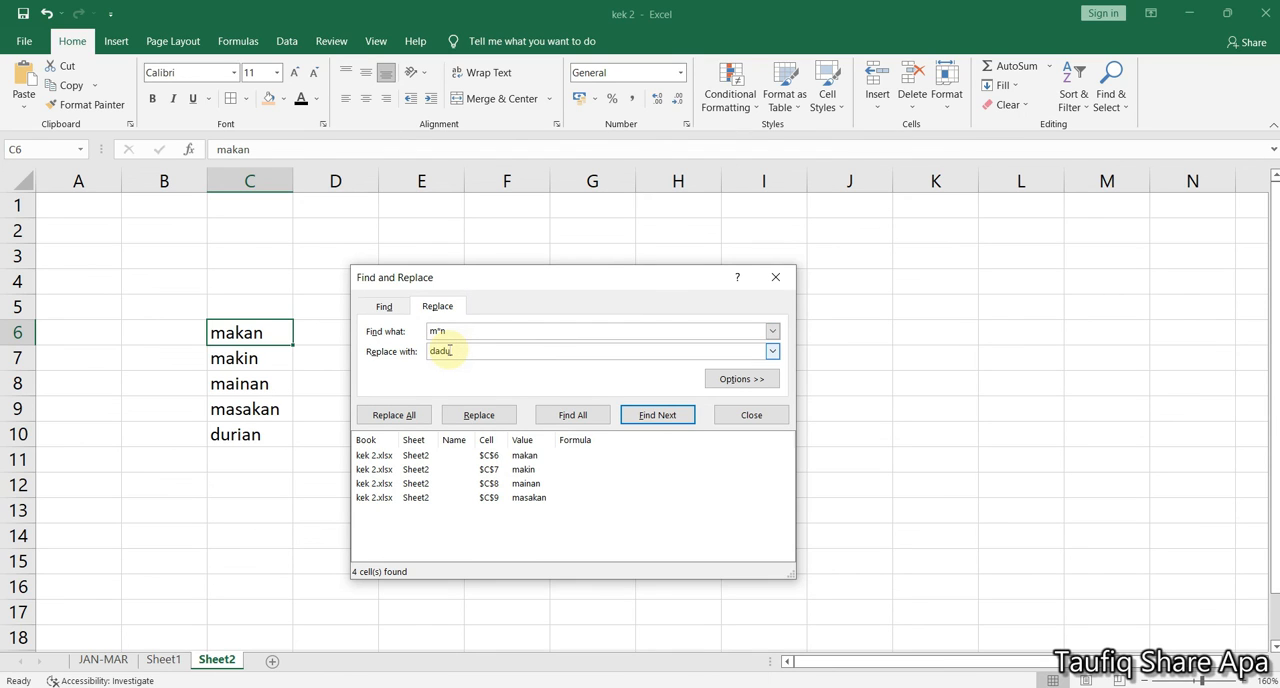
left_click(381, 422)
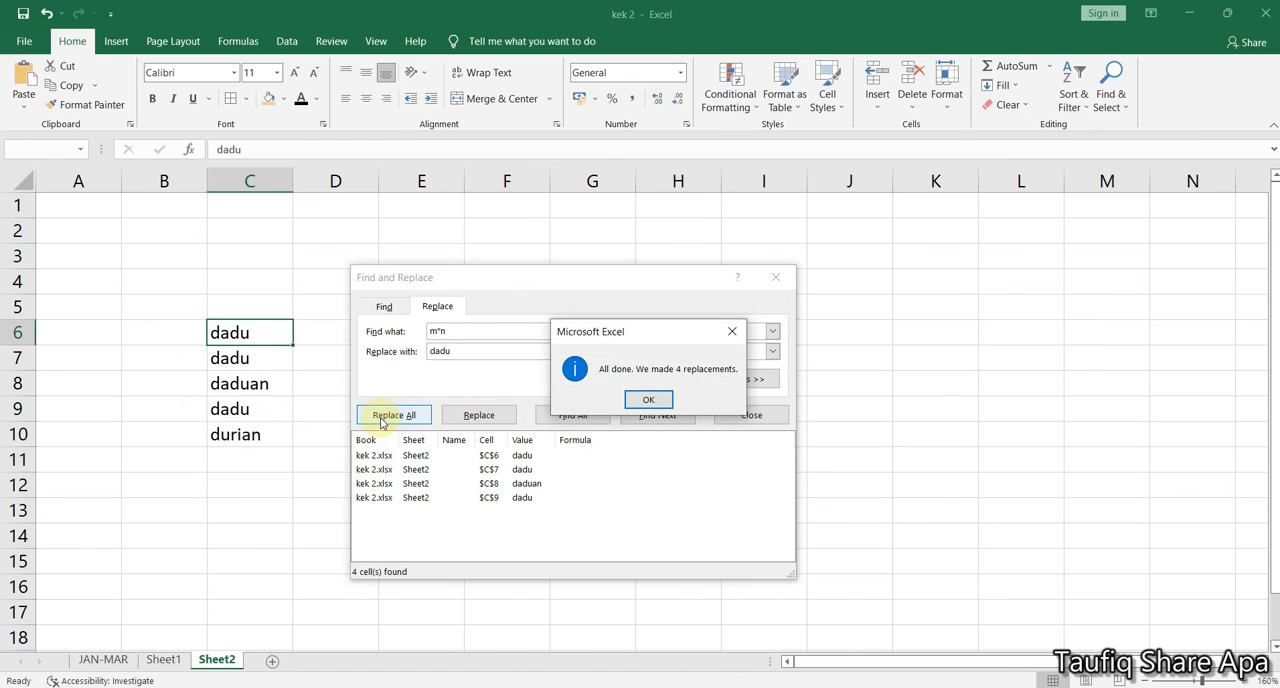
left_click(664, 403)
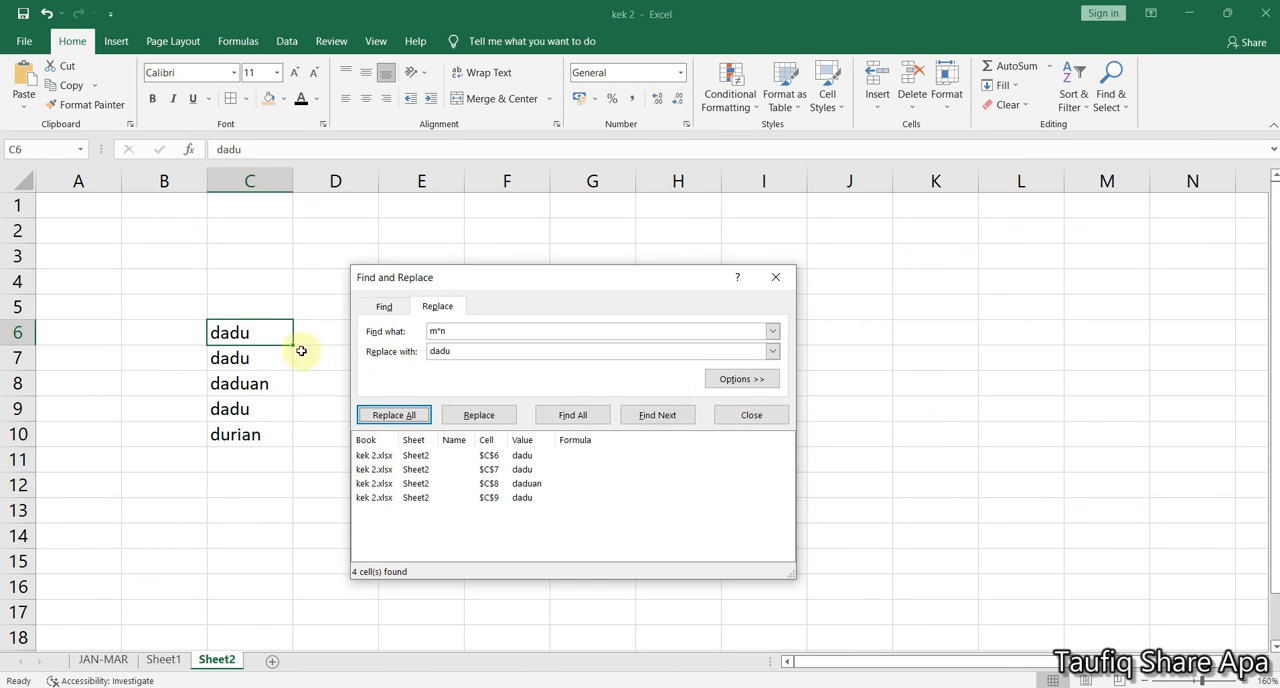
Enter mainan in cell D8, beside the replaced word in C8, moving the Find and Replace dialog aside
left_click(218, 384)
left_click_drag(578, 276, 812, 279)
left_click(354, 383)
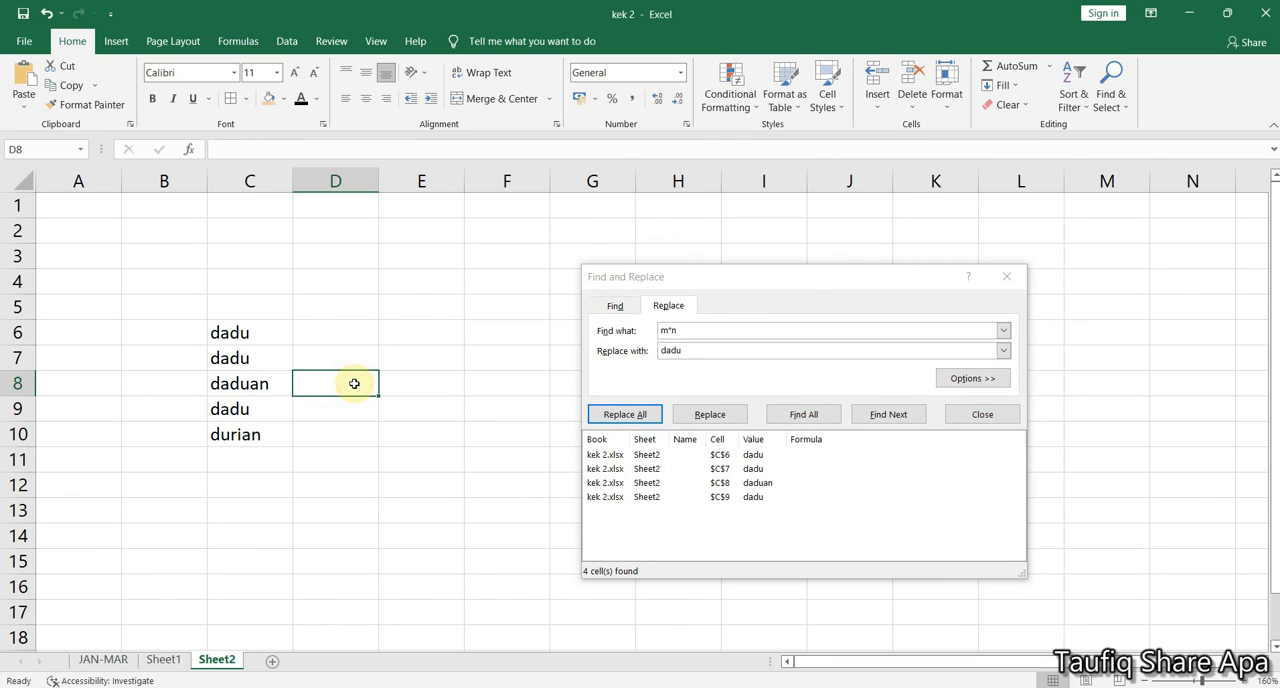
type("mainan")
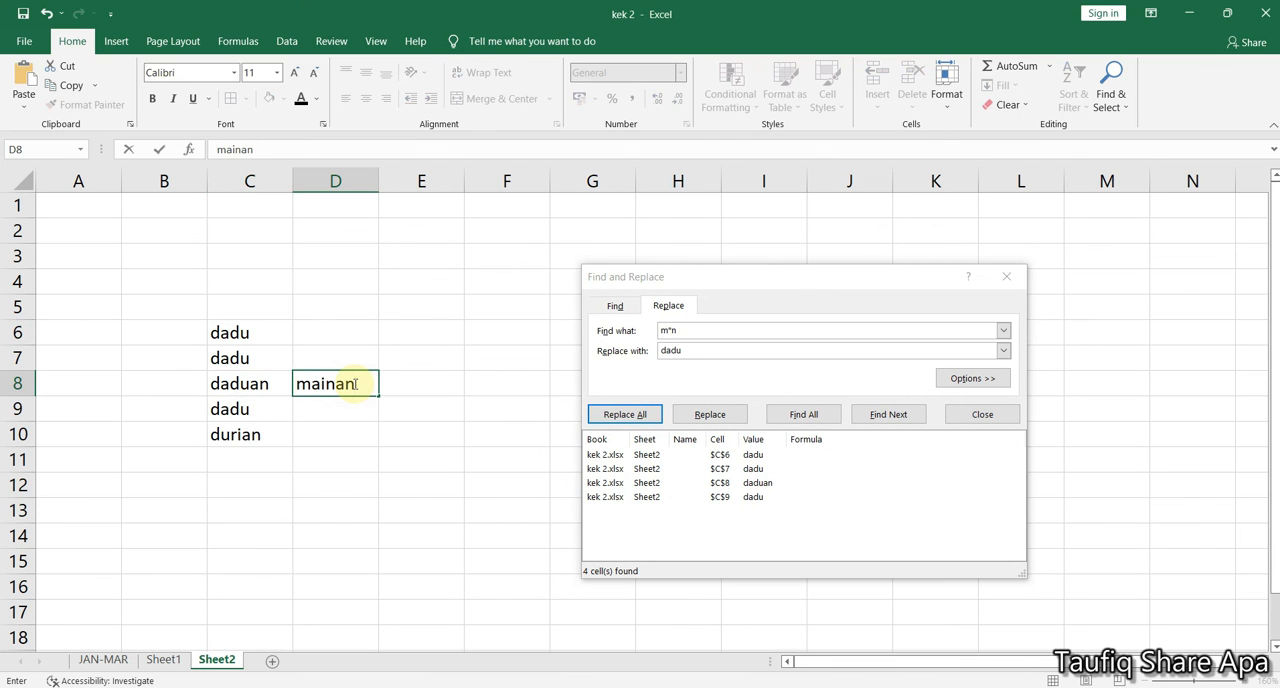
left_click(348, 436)
left_click(325, 385)
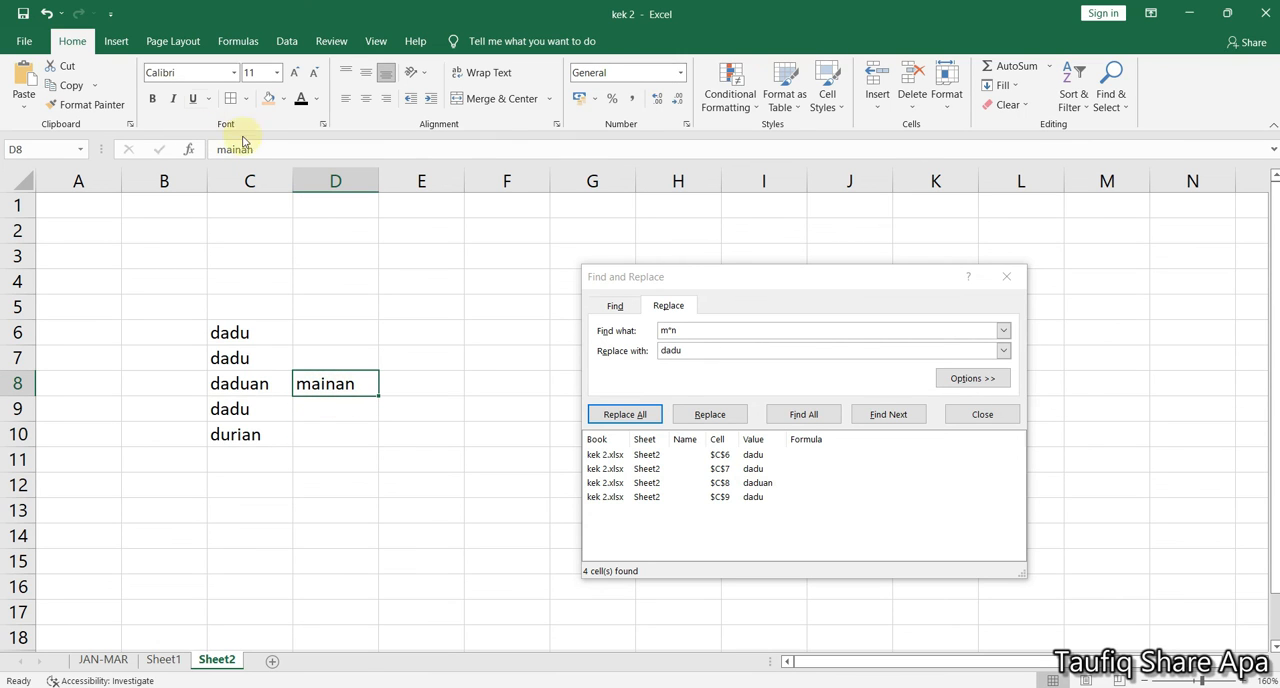
Highlight the letters main within the text of cell D8 to examine which part matches m*n
double_click(335, 384)
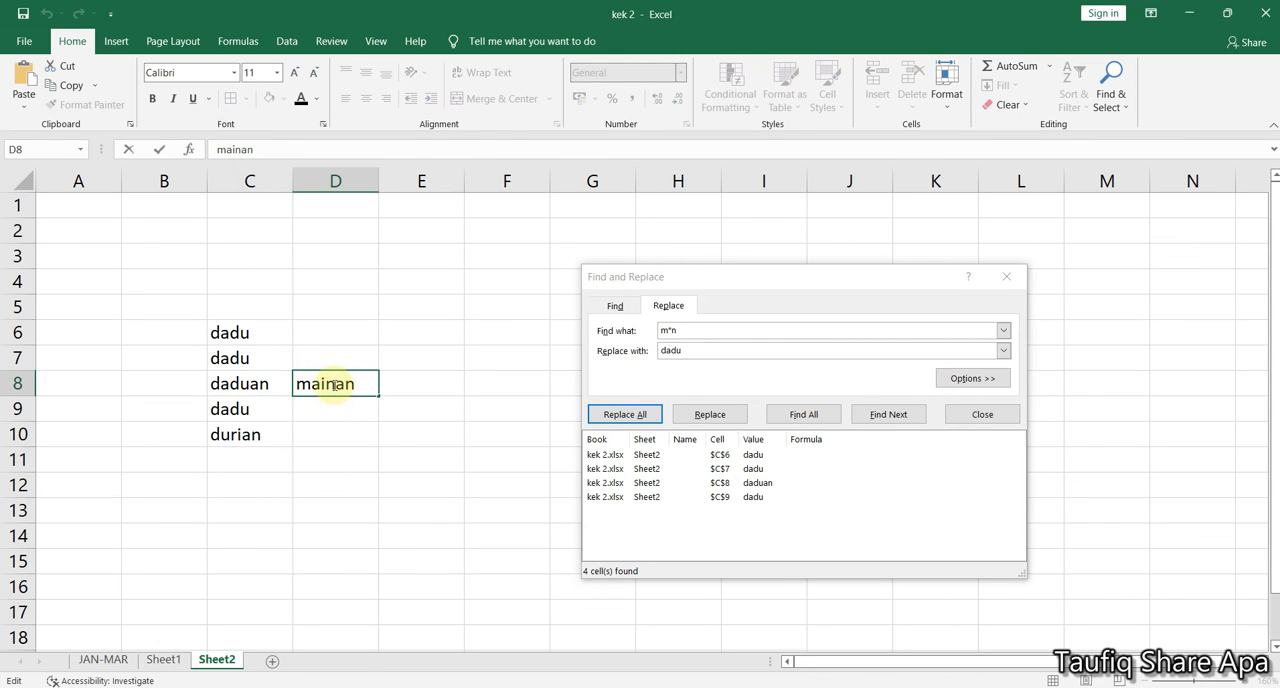
left_click_drag(297, 384, 336, 384)
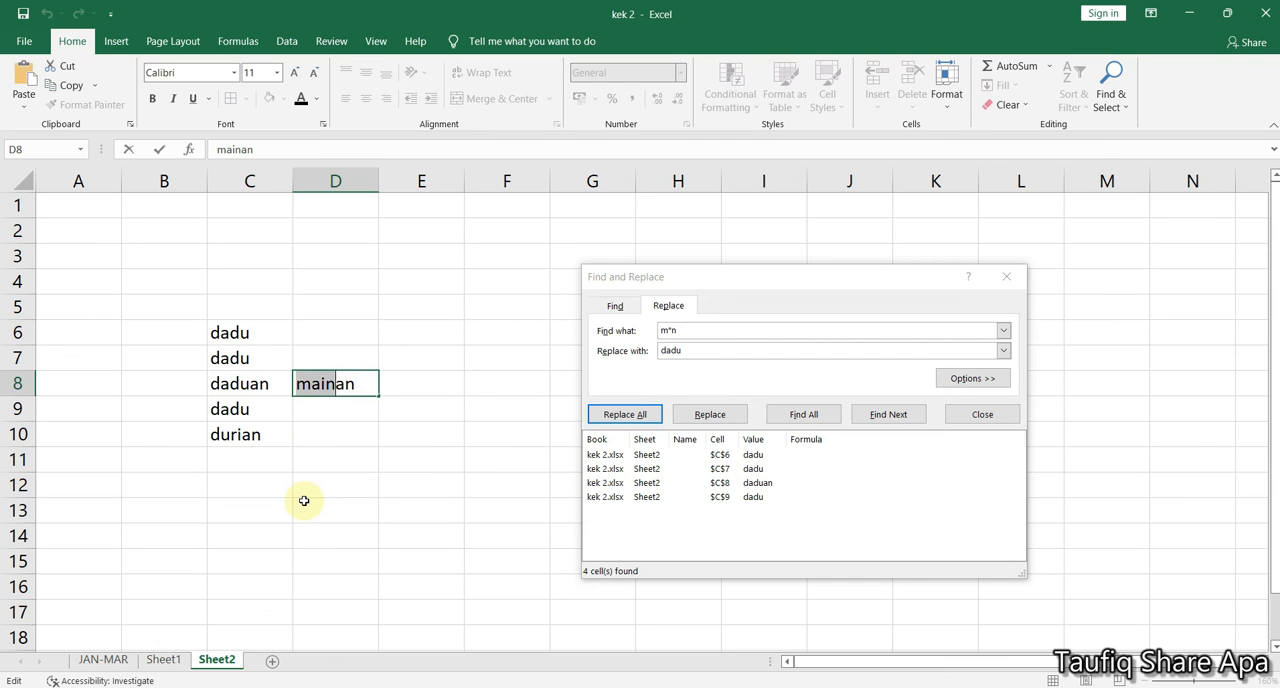
left_click_drag(756, 279, 639, 269)
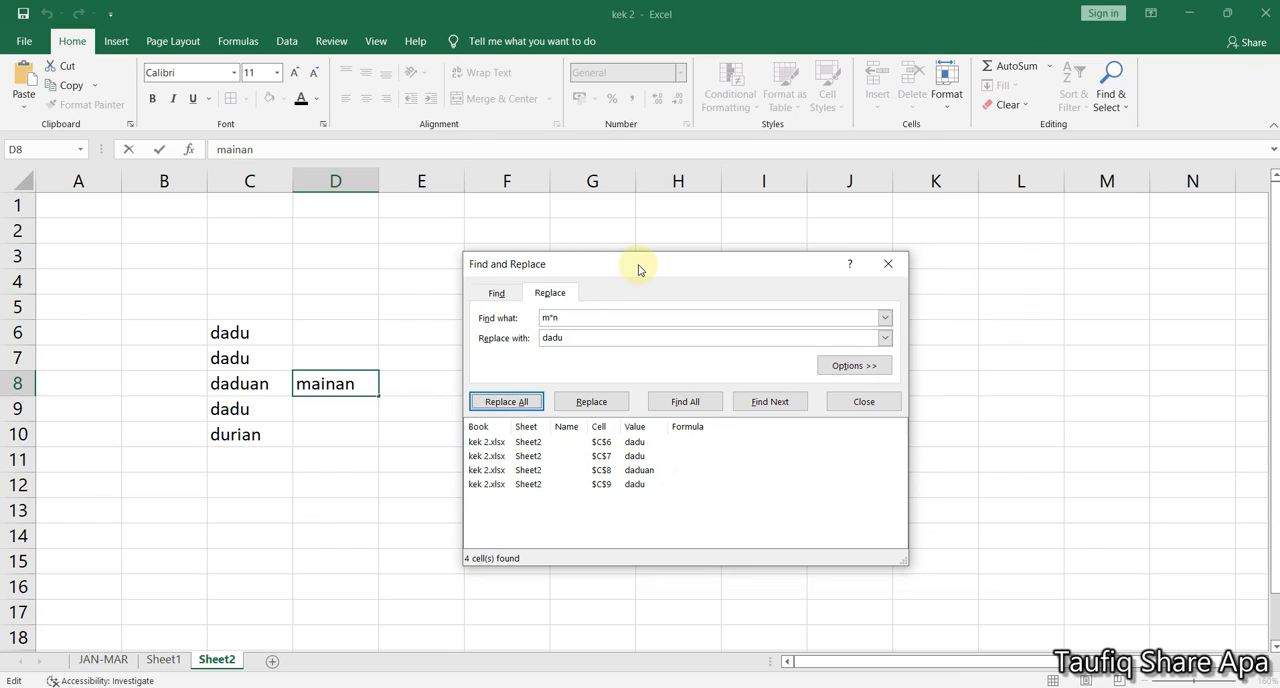